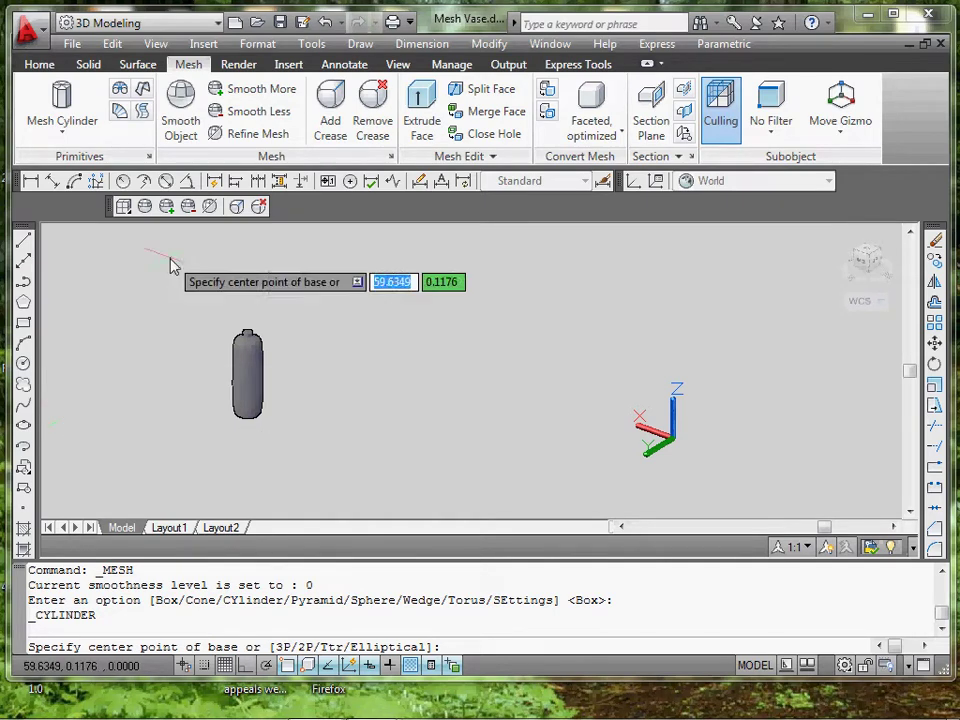
{"action": "middle_click_drag", "start_coordinate": [294, 403], "coordinate": [258, 398]}
{"action": "scroll", "coordinate": [210, 360], "scroll_direction": "up", "scroll_amount": 2}
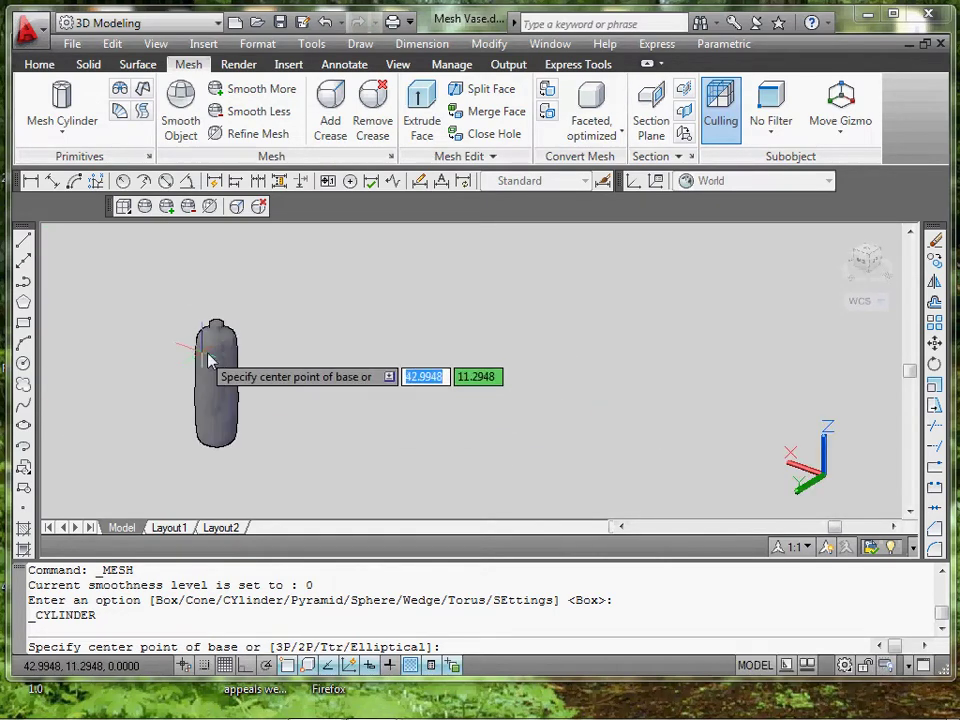
{"action": "middle_click_drag", "start_coordinate": [361, 461], "coordinate": [377, 390]}
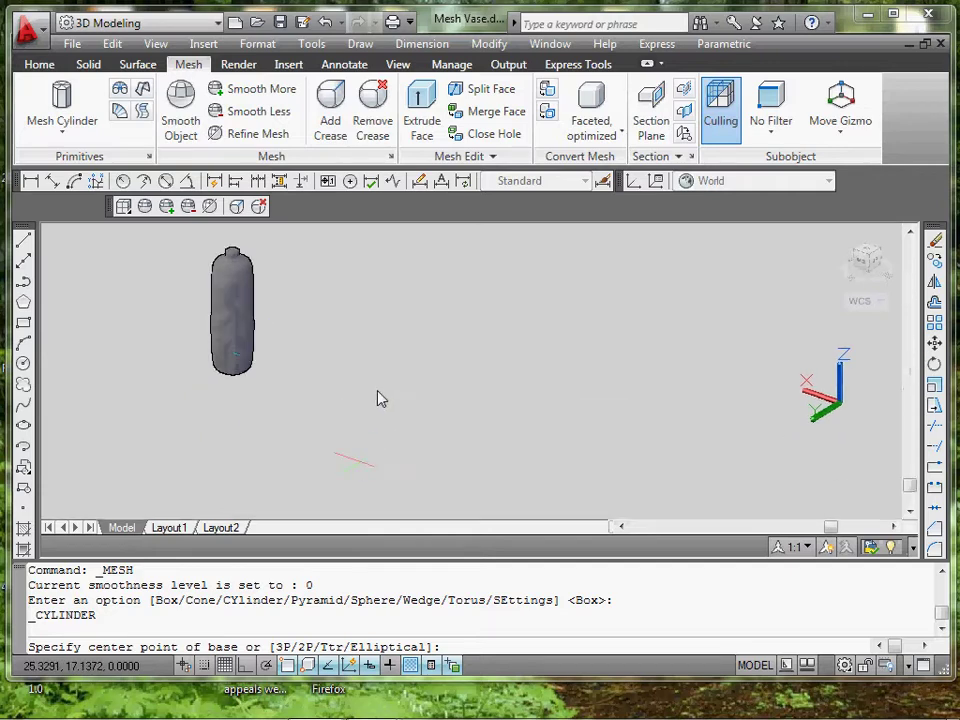
{"action": "middle_click_drag", "start_coordinate": [266, 401], "coordinate": [273, 486]}
{"action": "middle_click_drag", "start_coordinate": [313, 438], "coordinate": [306, 373], "text": "shift"}
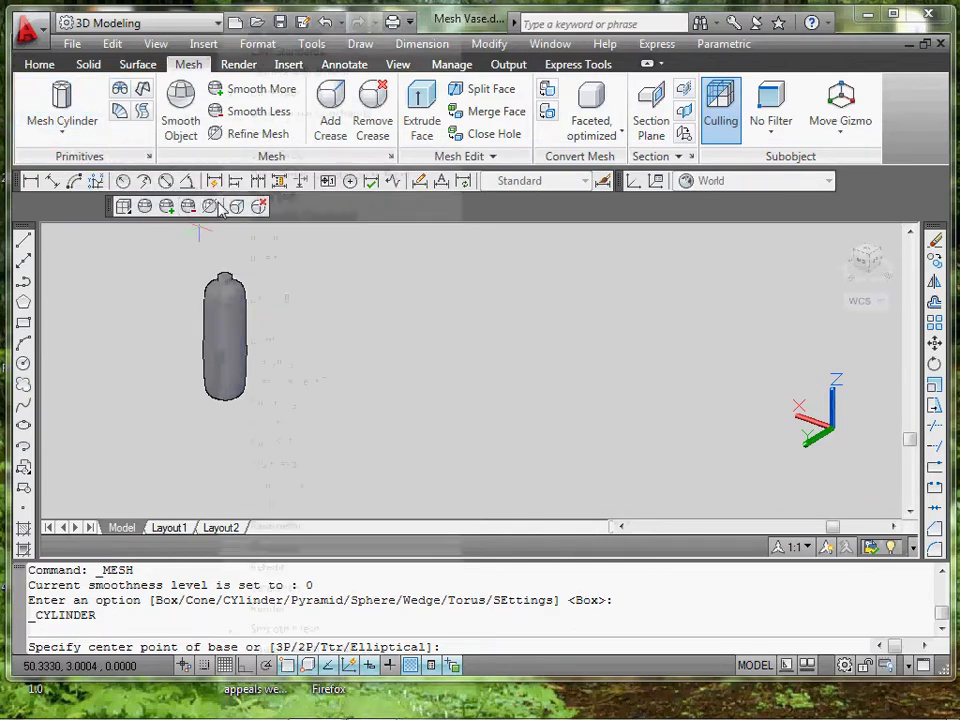
{"action": "right_click", "coordinate": [218, 207]}
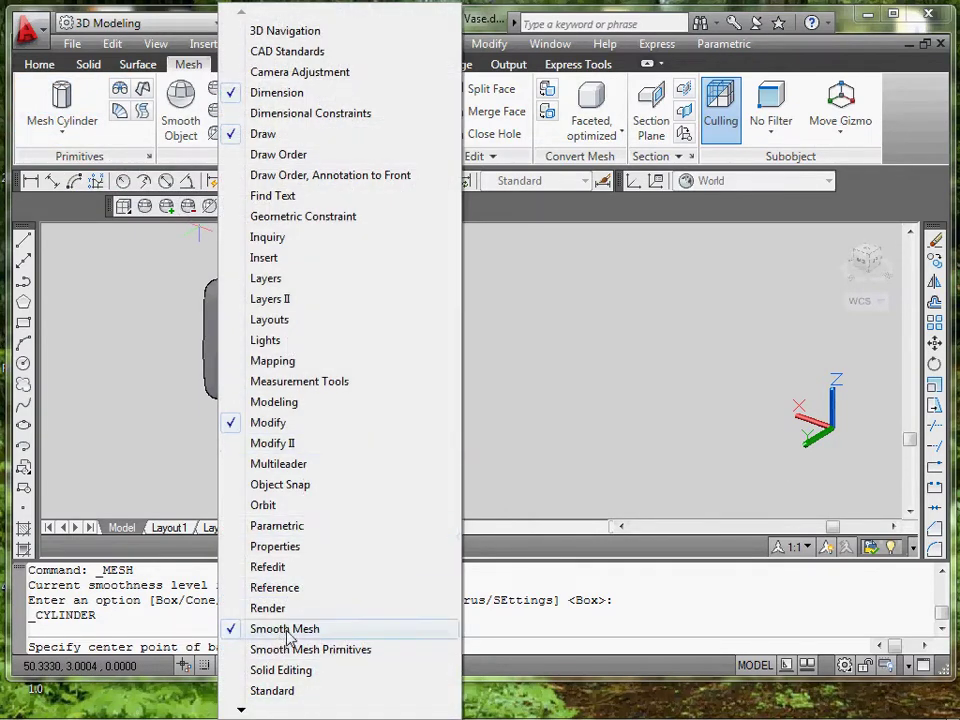
{"action": "left_click", "coordinate": [640, 309]}
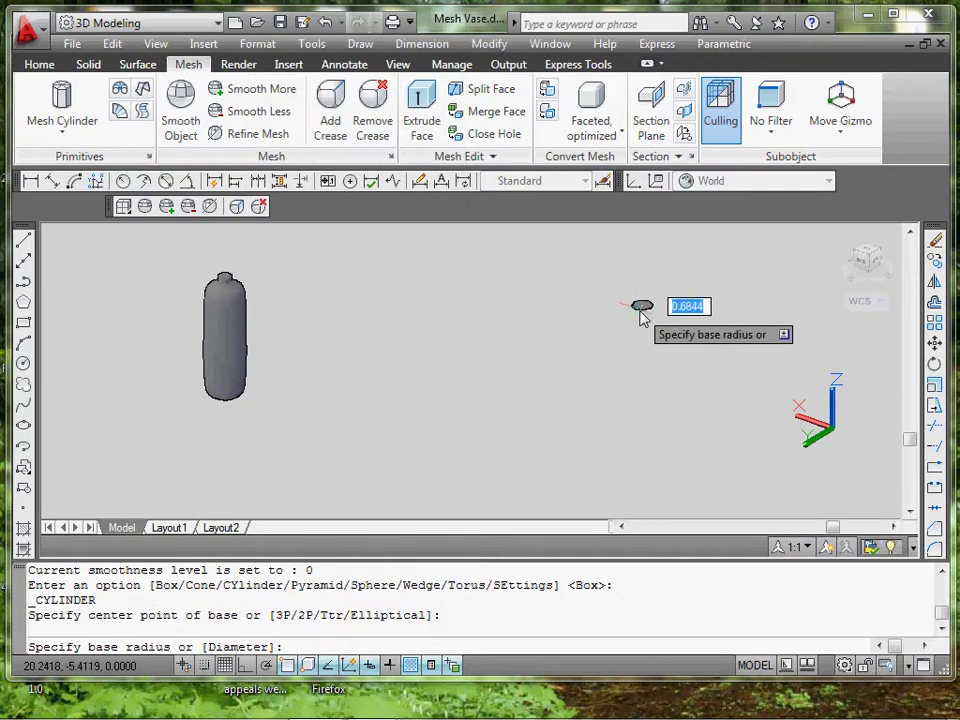
{"action": "key", "text": "Escape"}
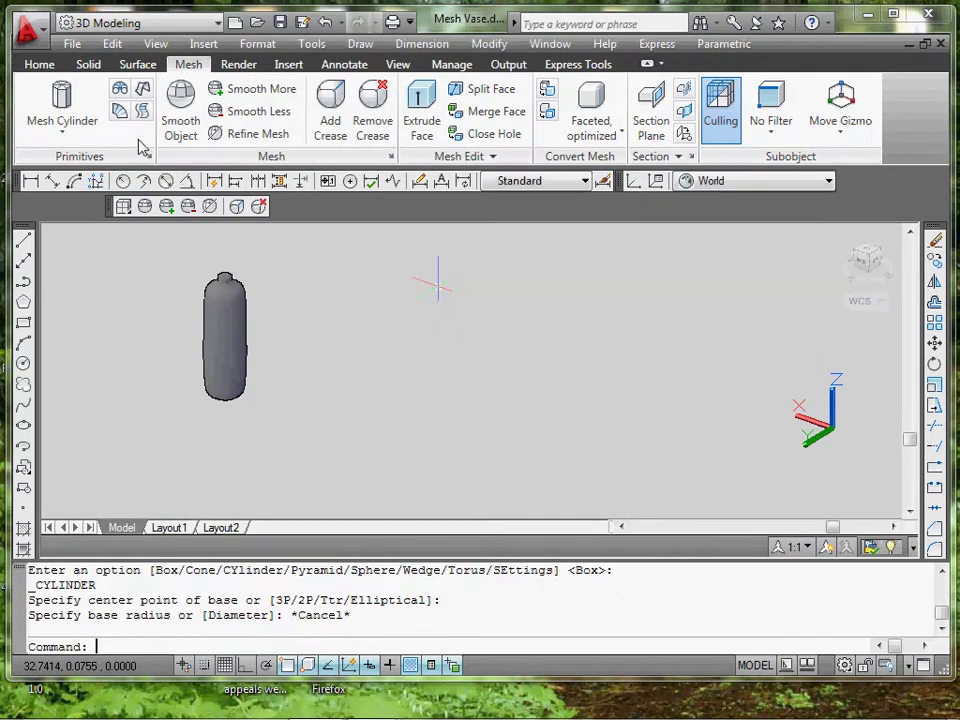
Create a mesh cylinder beside the existing vase, with a base diameter of 3 and a height of 9
{"action": "left_click", "coordinate": [62, 112]}
{"action": "left_click", "coordinate": [125, 209]}
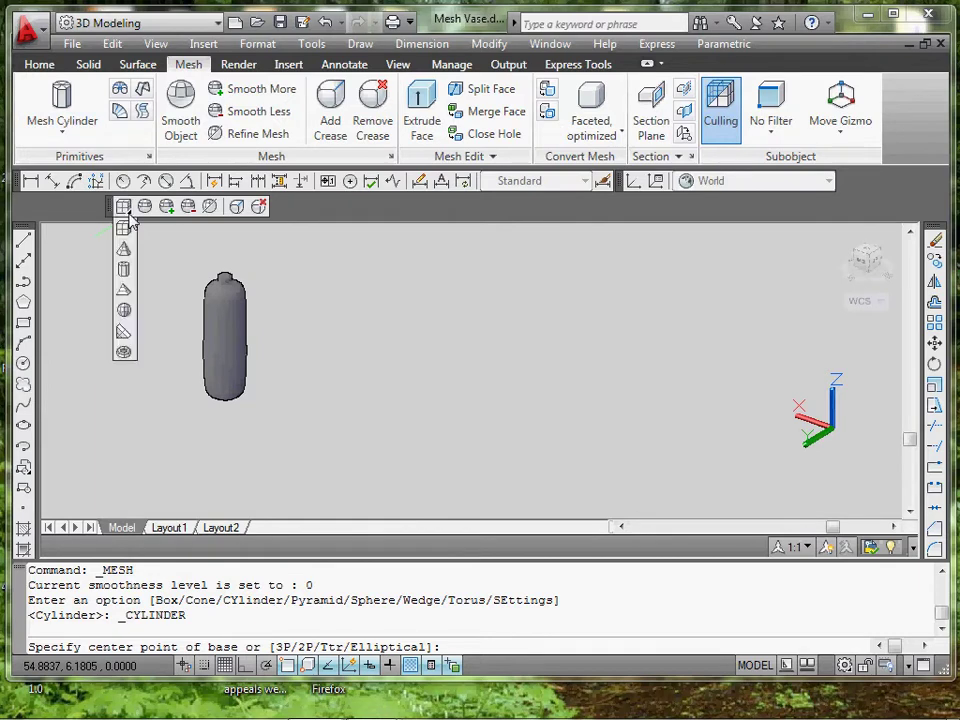
{"action": "left_click", "coordinate": [124, 272]}
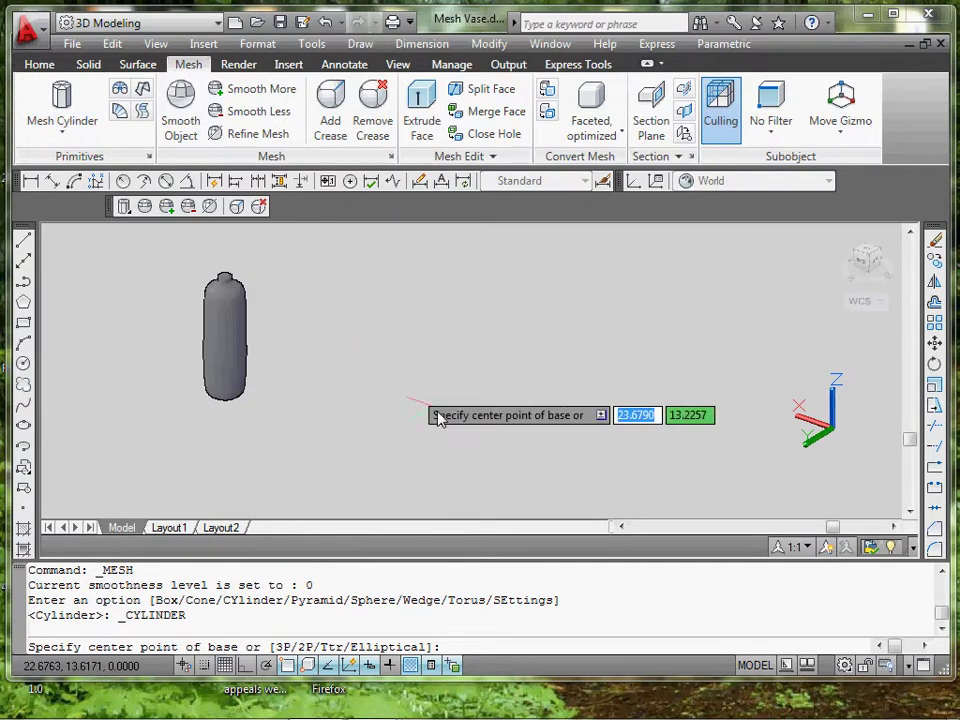
{"action": "left_click", "coordinate": [390, 398]}
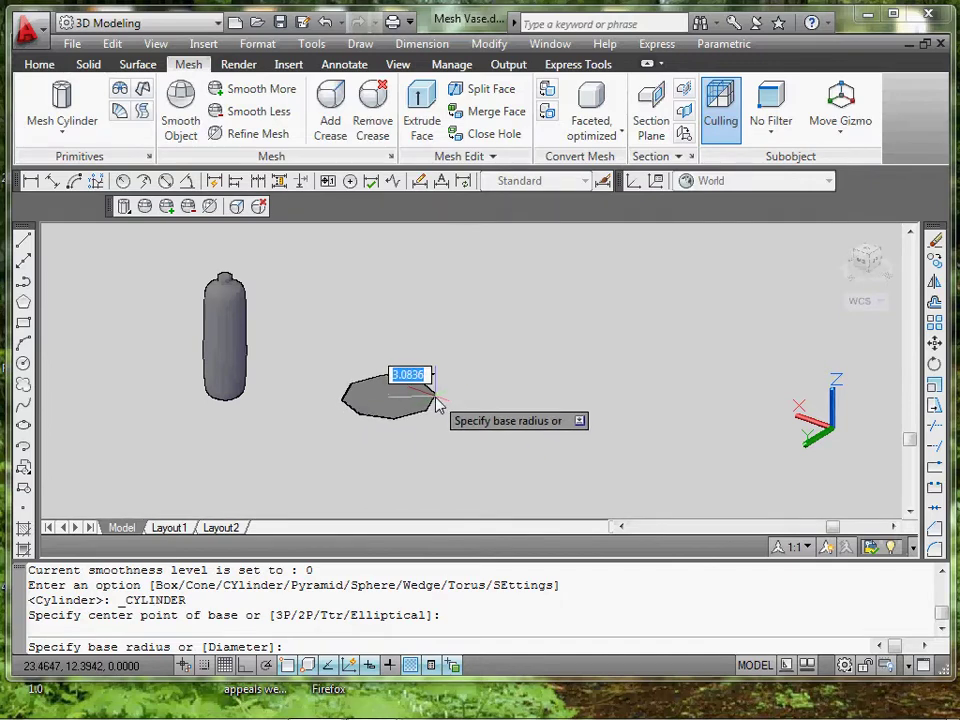
{"action": "key", "text": "Return"}
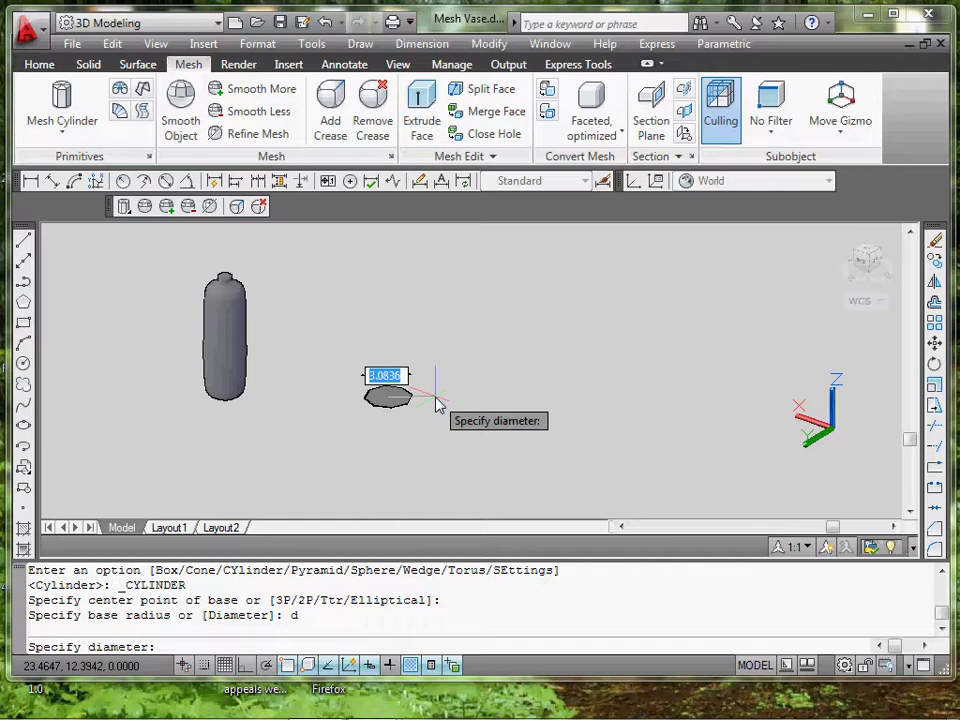
{"action": "key", "text": "Return"}
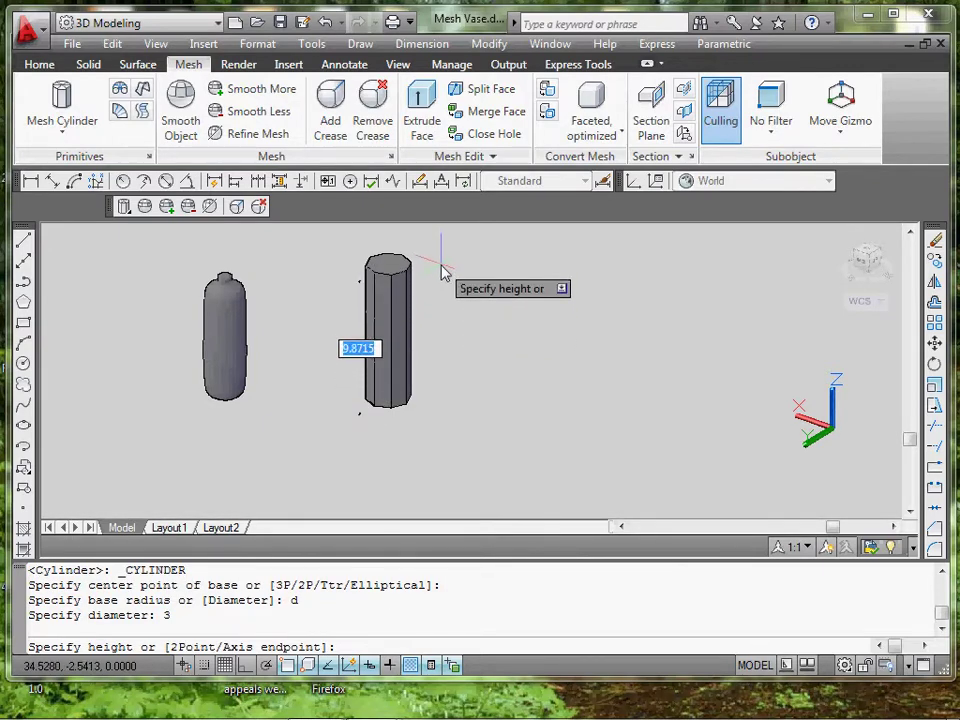
{"action": "key", "text": "Return"}
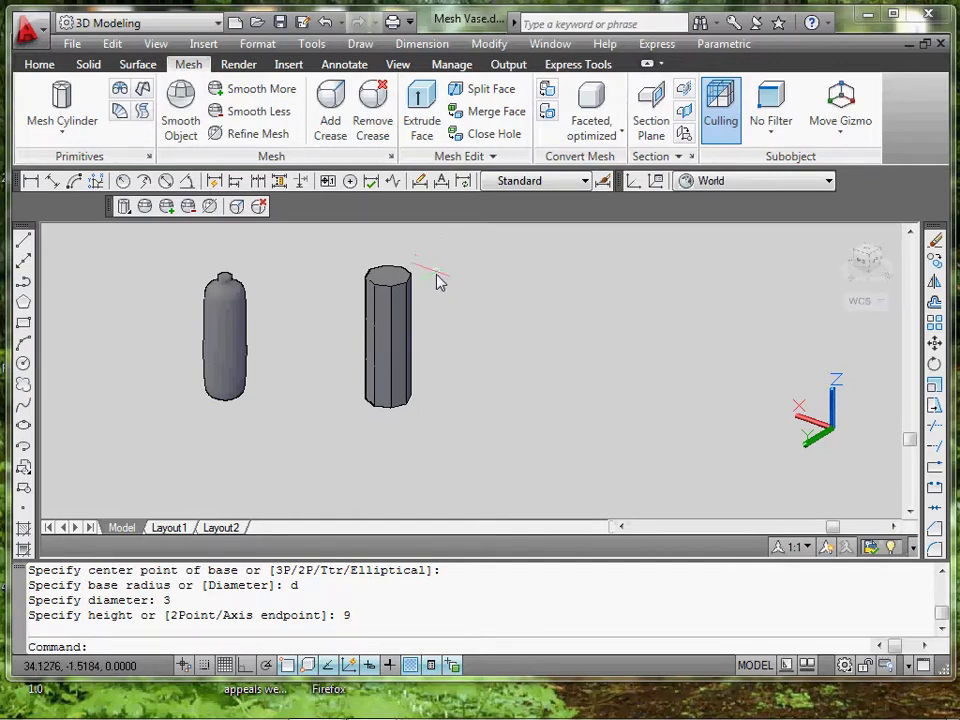
Inspect the new mesh cylinder's faceted sides and lower end up close and from different angles
{"action": "scroll", "coordinate": [400, 310], "scroll_direction": "up", "scroll_amount": 5}
{"action": "scroll", "coordinate": [418, 340], "scroll_direction": "down", "scroll_amount": 3}
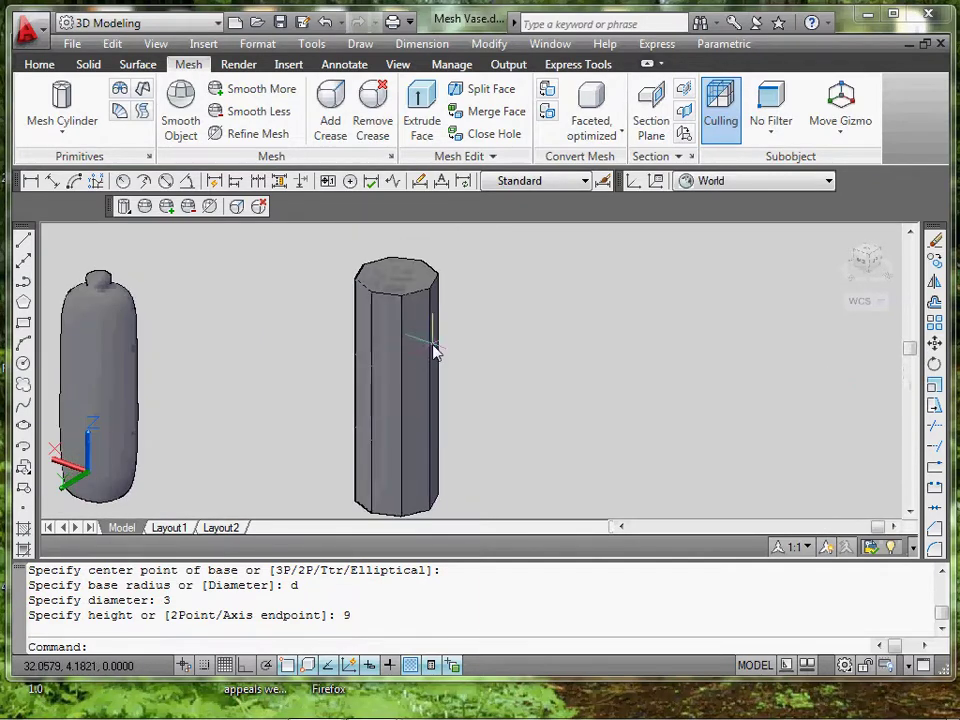
{"action": "middle_click_drag", "start_coordinate": [489, 504], "coordinate": [453, 425]}
{"action": "scroll", "coordinate": [414, 439], "scroll_direction": "up", "scroll_amount": 3}
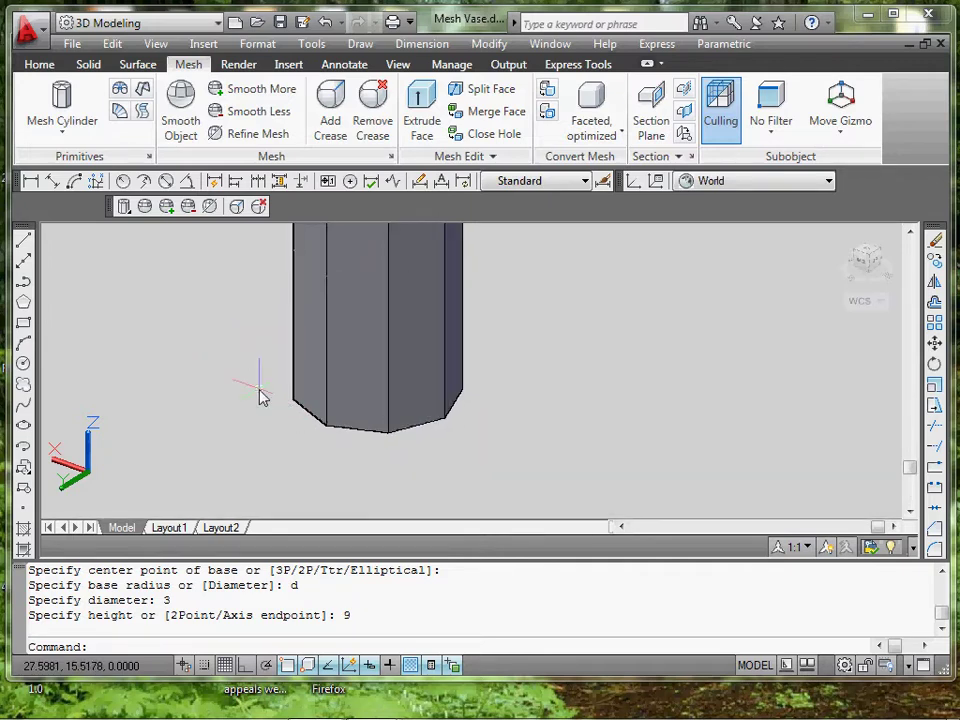
{"action": "mouse_move", "coordinate": [283, 413]}
{"action": "middle_mouse_down", "text": "shift"}
{"action": "mouse_move", "coordinate": [317, 444]}
{"action": "mouse_move", "coordinate": [409, 446]}
{"action": "mouse_move", "coordinate": [431, 394]}
{"action": "mouse_move", "coordinate": [338, 390]}
{"action": "mouse_move", "coordinate": [219, 435]}
{"action": "mouse_move", "coordinate": [283, 392]}
{"action": "middle_mouse_up", "text": "shift"}
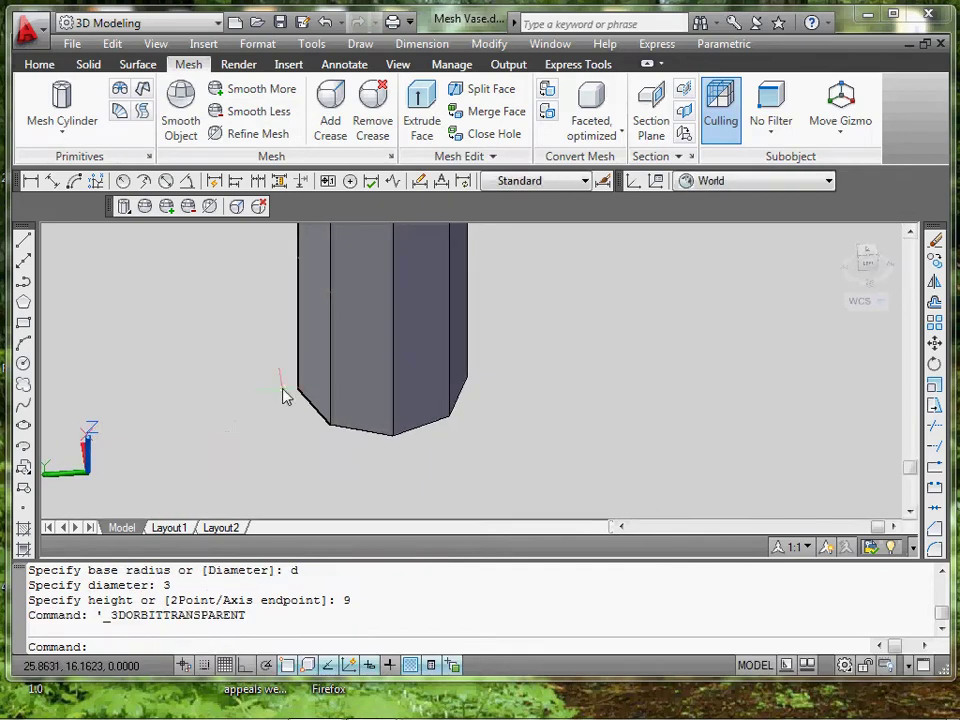
{"action": "middle_click_drag", "start_coordinate": [411, 378], "coordinate": [599, 486]}
{"action": "scroll", "coordinate": [514, 415], "scroll_direction": "down", "scroll_amount": 4}
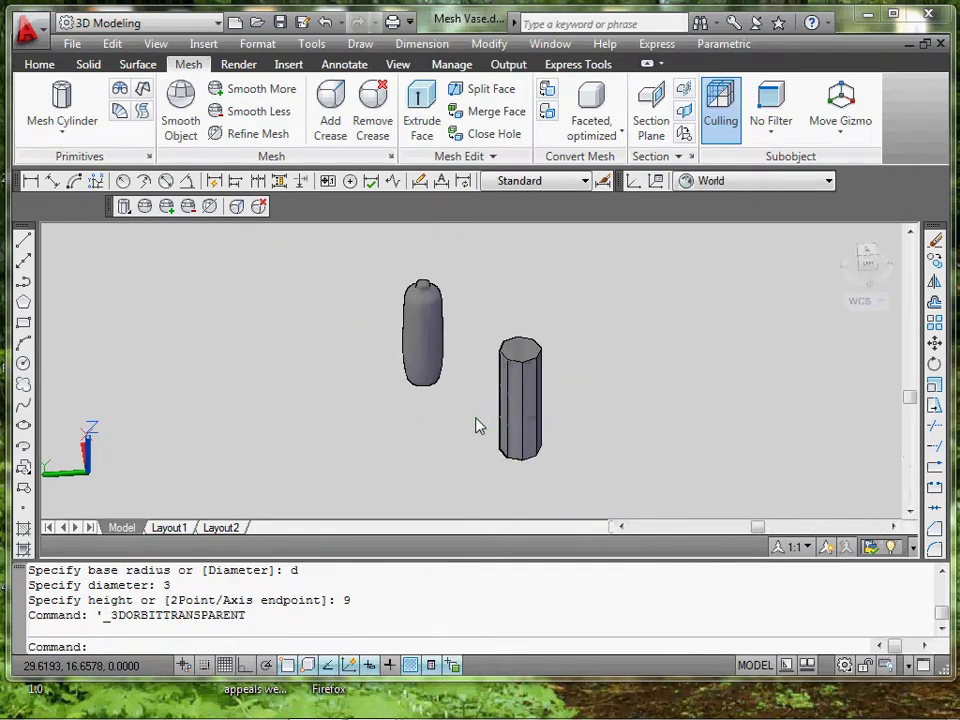
{"action": "middle_click_drag", "start_coordinate": [475, 416], "coordinate": [337, 425]}
{"action": "scroll", "coordinate": [443, 449], "scroll_direction": "up", "scroll_amount": 5}
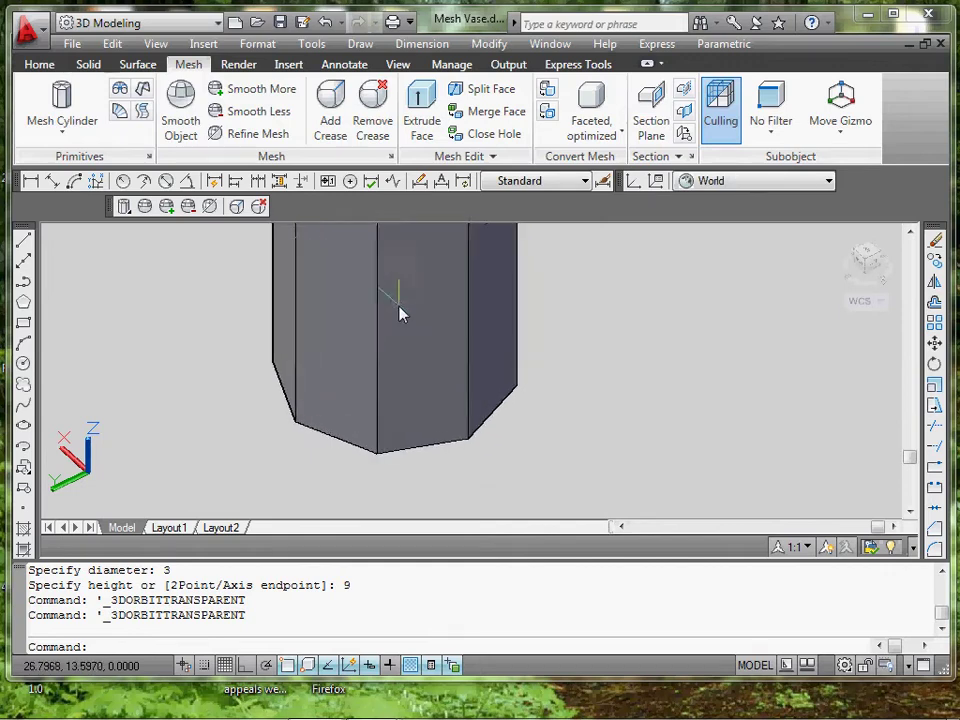
{"action": "left_click", "coordinate": [89, 65]}
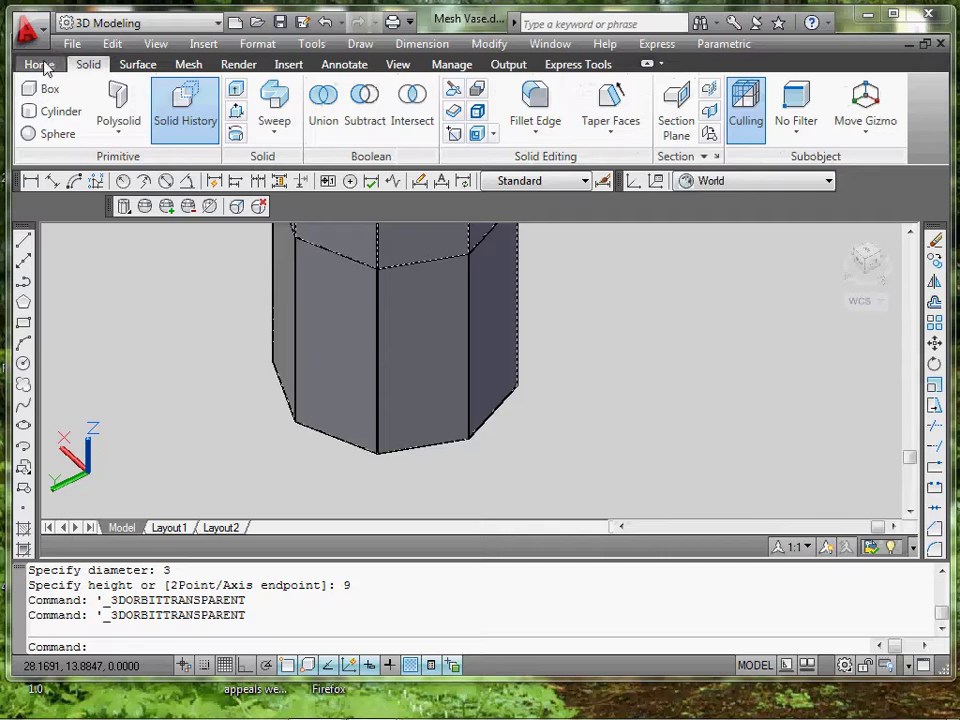
{"action": "scroll", "coordinate": [203, 68], "scroll_direction": "down", "scroll_amount": 2}
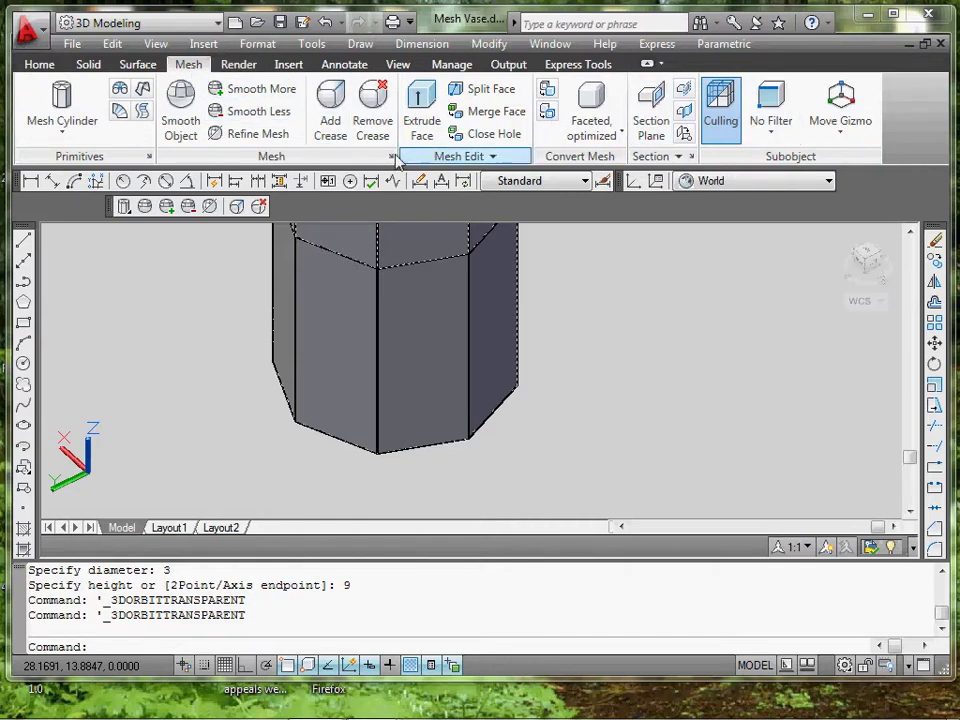
Restrict subobject selection to edges and select the front edges around the mesh cylinder's base
{"action": "left_click", "coordinate": [772, 128]}
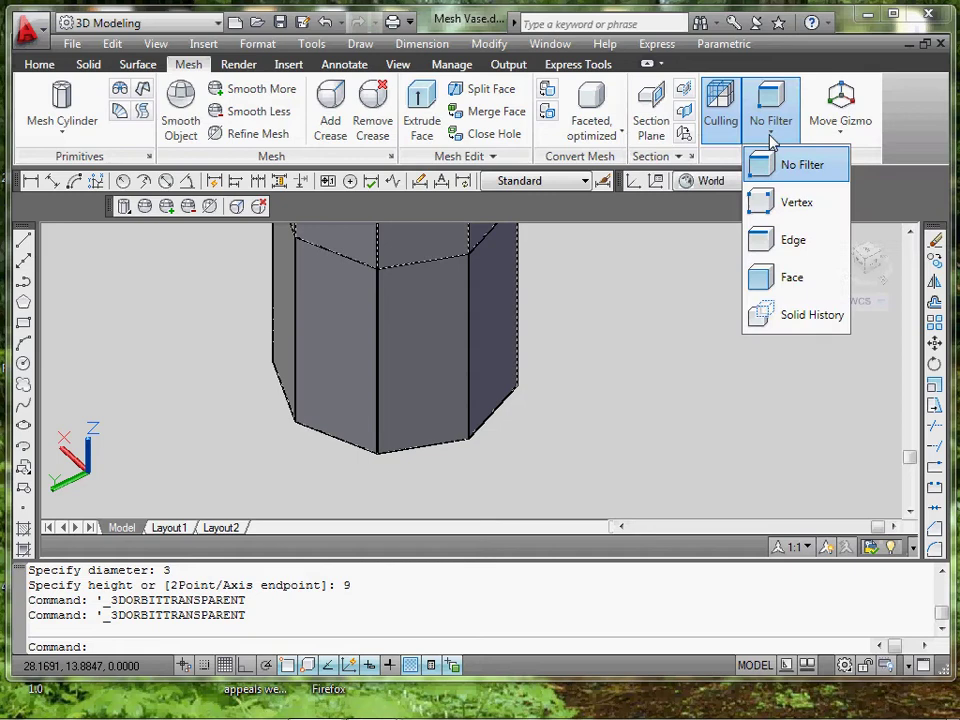
{"action": "left_click", "coordinate": [787, 243]}
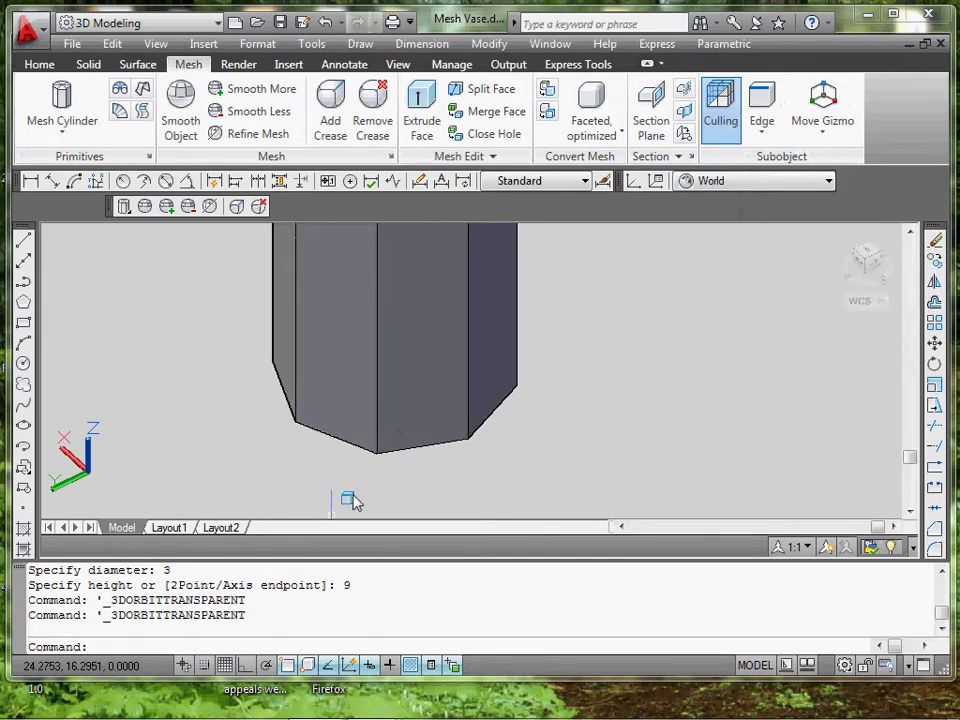
{"action": "left_click", "coordinate": [418, 446]}
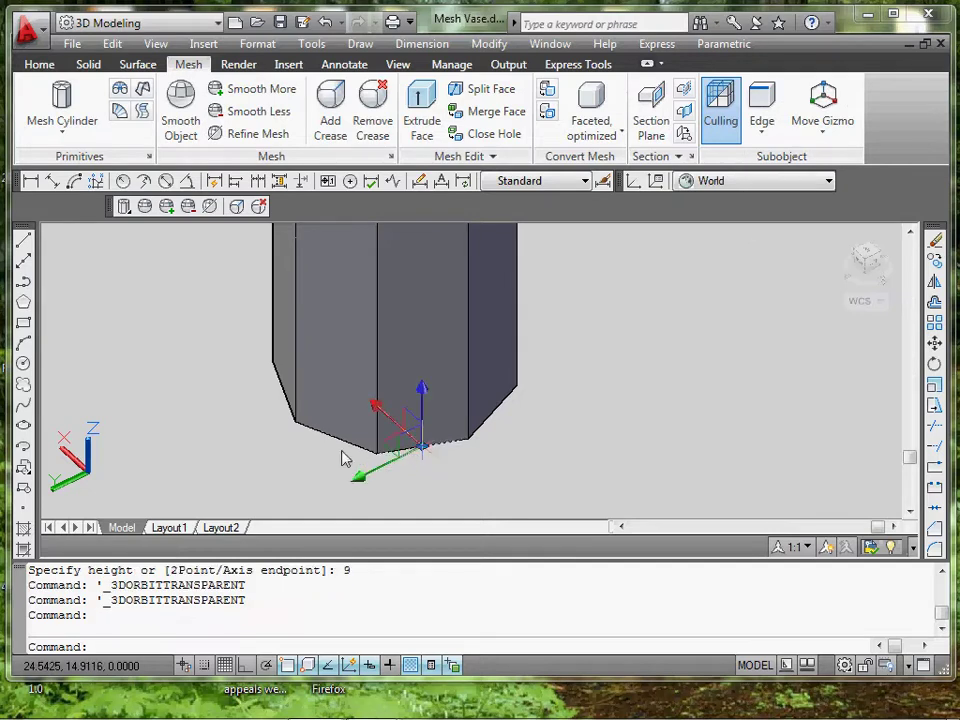
{"action": "left_click", "coordinate": [261, 476]}
{"action": "left_click", "coordinate": [397, 411]}
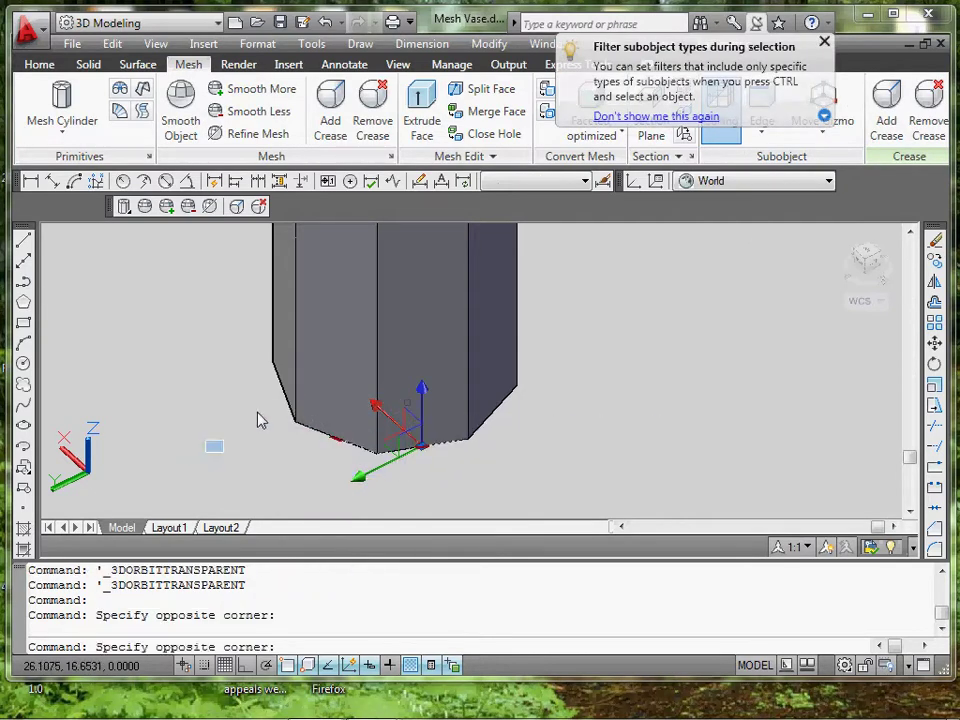
{"action": "left_click", "coordinate": [313, 355]}
{"action": "scroll", "coordinate": [322, 449], "scroll_direction": "up", "scroll_amount": 3}
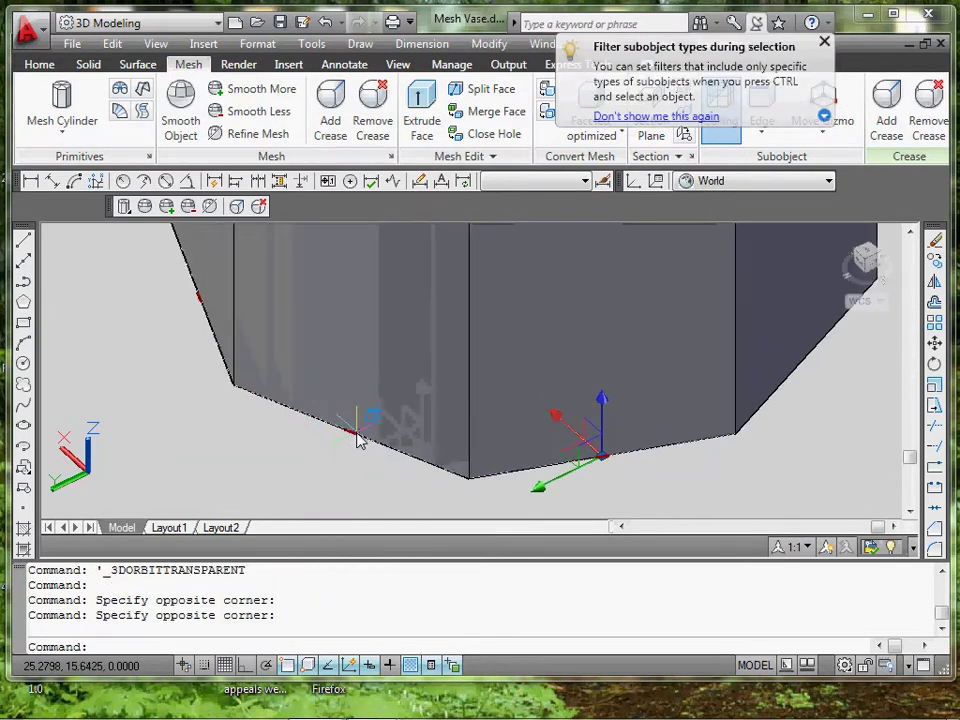
{"action": "scroll", "coordinate": [360, 440], "scroll_direction": "down", "scroll_amount": 4}
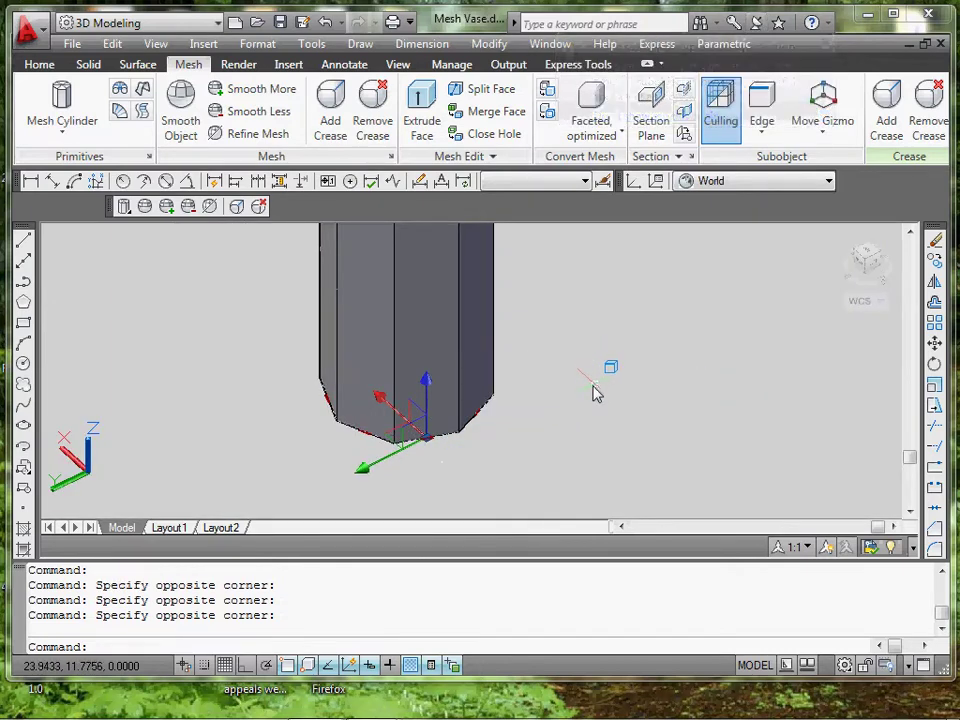
Add the remaining edges around the back and sides of the cylinder's base to the selection
{"action": "middle_click_drag", "start_coordinate": [594, 396], "coordinate": [504, 429], "text": "shift"}
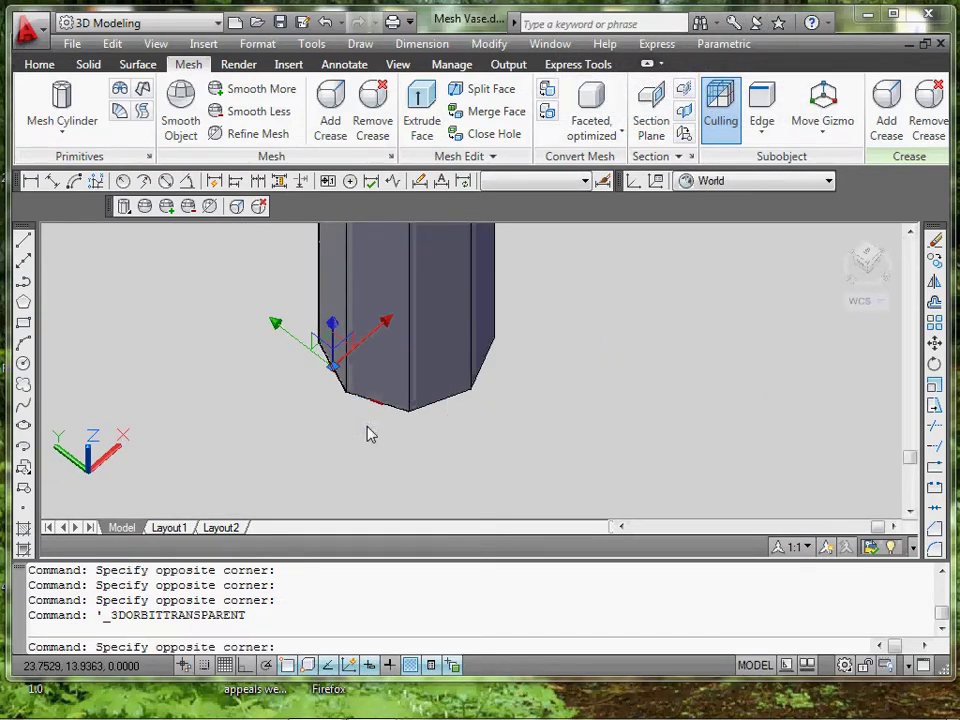
{"action": "left_click", "coordinate": [499, 360]}
{"action": "middle_click_drag", "start_coordinate": [578, 428], "coordinate": [470, 416]}
{"action": "left_click", "coordinate": [280, 393]}
{"action": "left_click", "coordinate": [411, 333]}
{"action": "middle_click_drag", "start_coordinate": [458, 328], "coordinate": [423, 393]}
{"action": "middle_click_drag", "start_coordinate": [328, 499], "coordinate": [352, 416]}
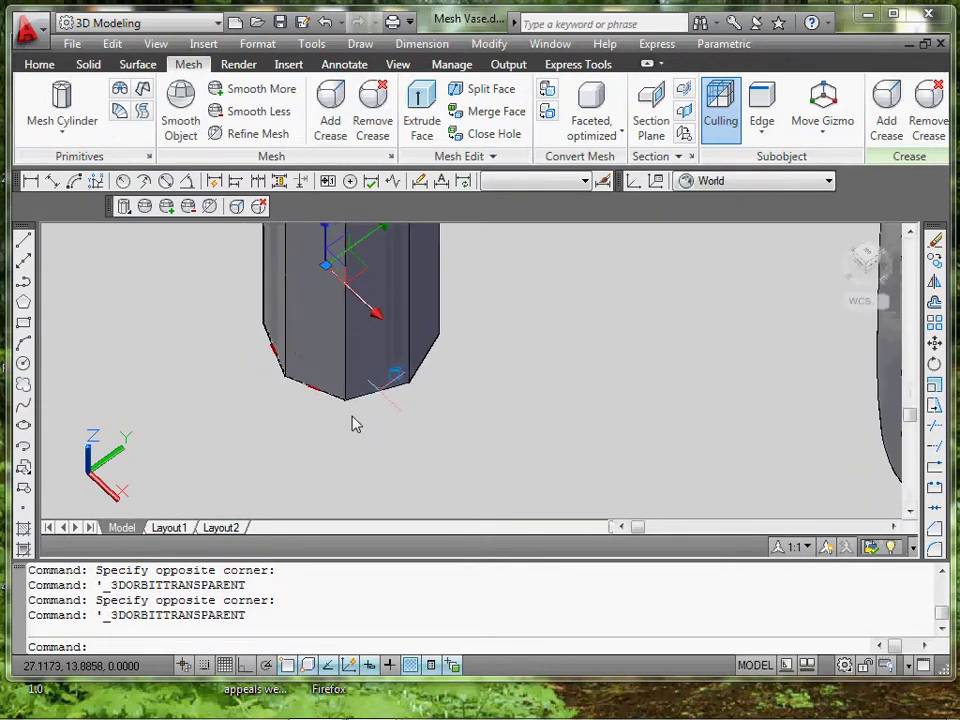
{"action": "left_click", "coordinate": [340, 416]}
{"action": "left_click", "coordinate": [428, 356]}
{"action": "middle_click_drag", "start_coordinate": [508, 414], "coordinate": [398, 418], "text": "shift"}
{"action": "left_click", "coordinate": [338, 417]}
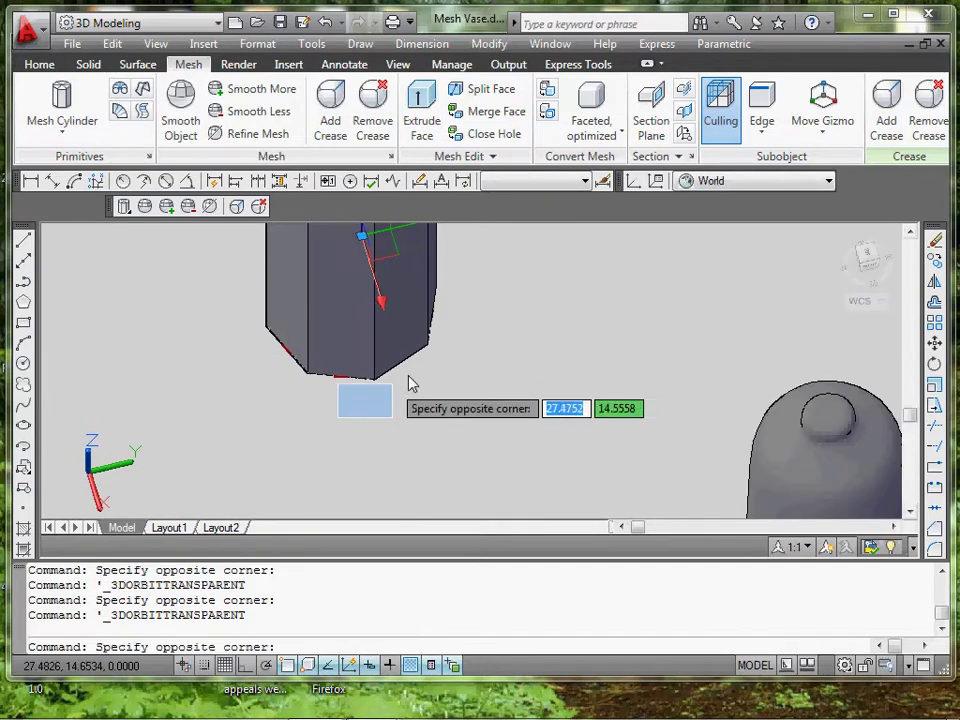
{"action": "left_click", "coordinate": [412, 380]}
{"action": "middle_click_drag", "start_coordinate": [452, 321], "coordinate": [385, 418], "text": "shift"}
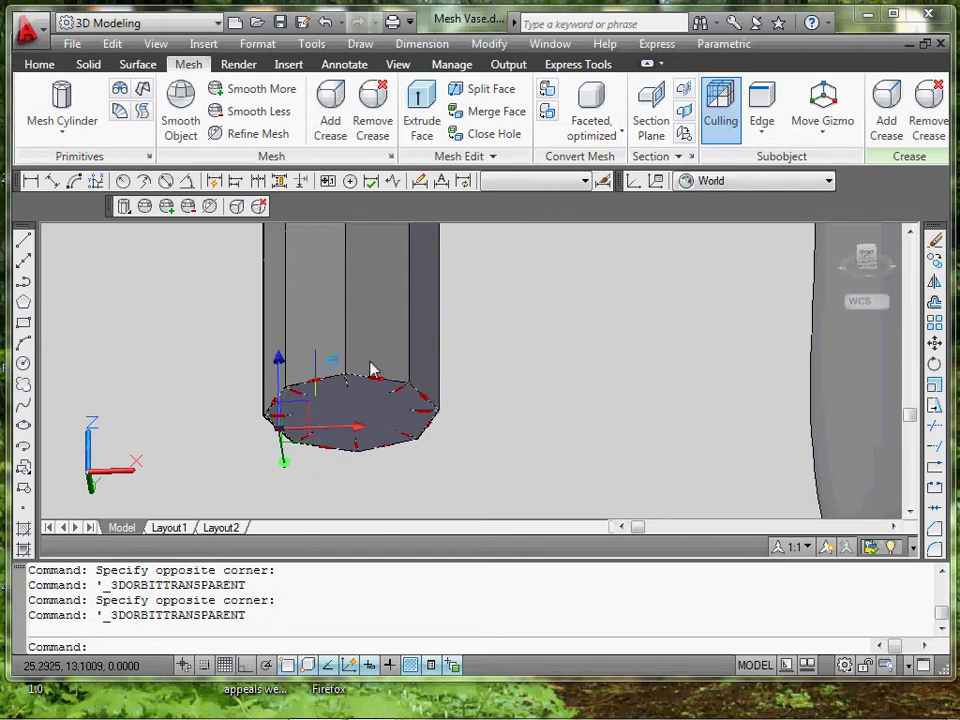
Switch the selected base edges to the Scale Gizmo, leaving the edge selection as it is
{"action": "left_click", "coordinate": [824, 138]}
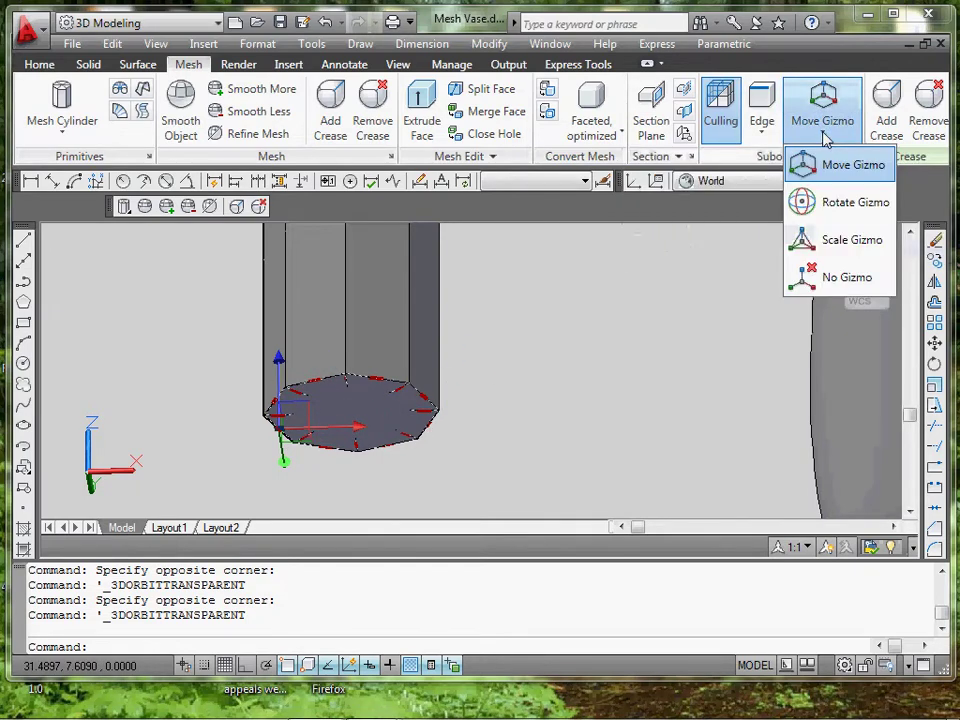
{"action": "left_click", "coordinate": [830, 240]}
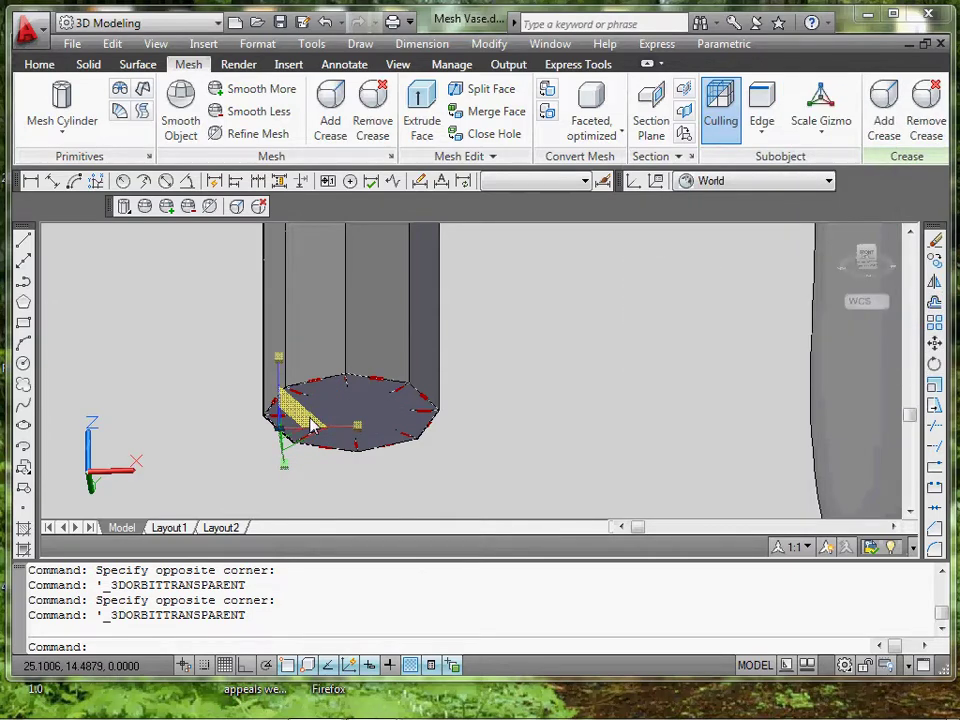
{"action": "scroll", "coordinate": [357, 423], "scroll_direction": "up", "scroll_amount": 2}
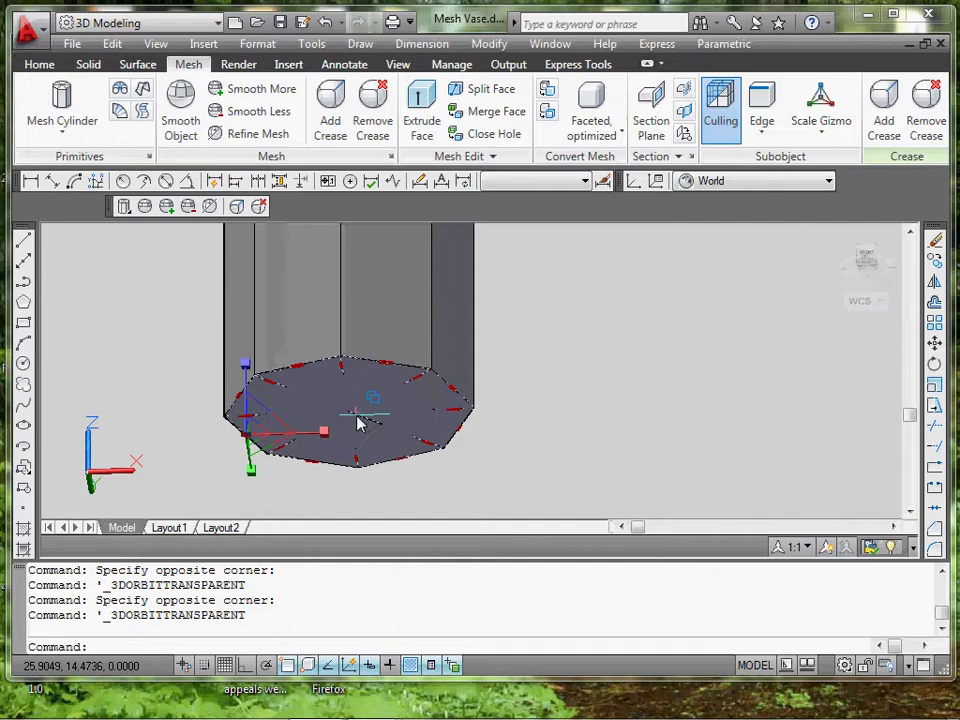
{"action": "scroll", "coordinate": [350, 420], "scroll_direction": "up", "scroll_amount": 4}
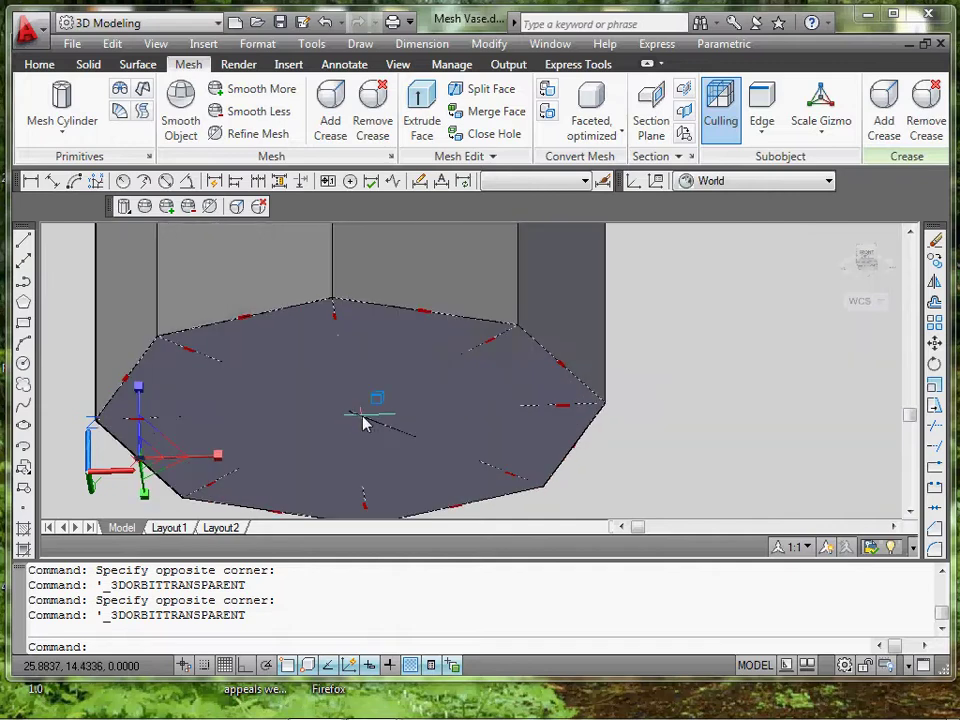
{"action": "left_click", "coordinate": [352, 423]}
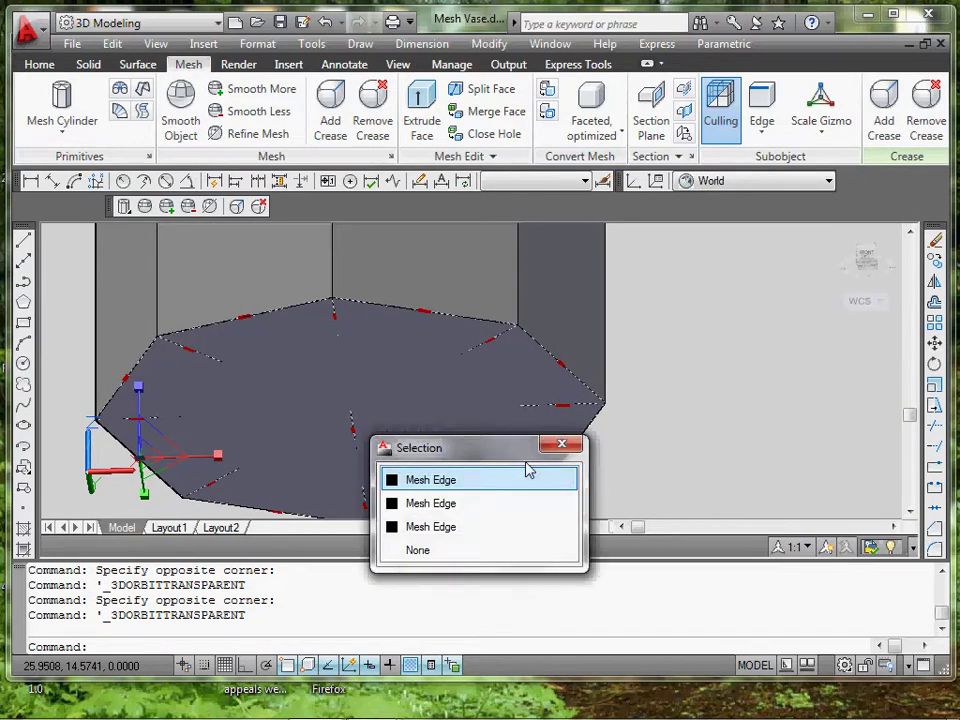
{"action": "left_click", "coordinate": [560, 446]}
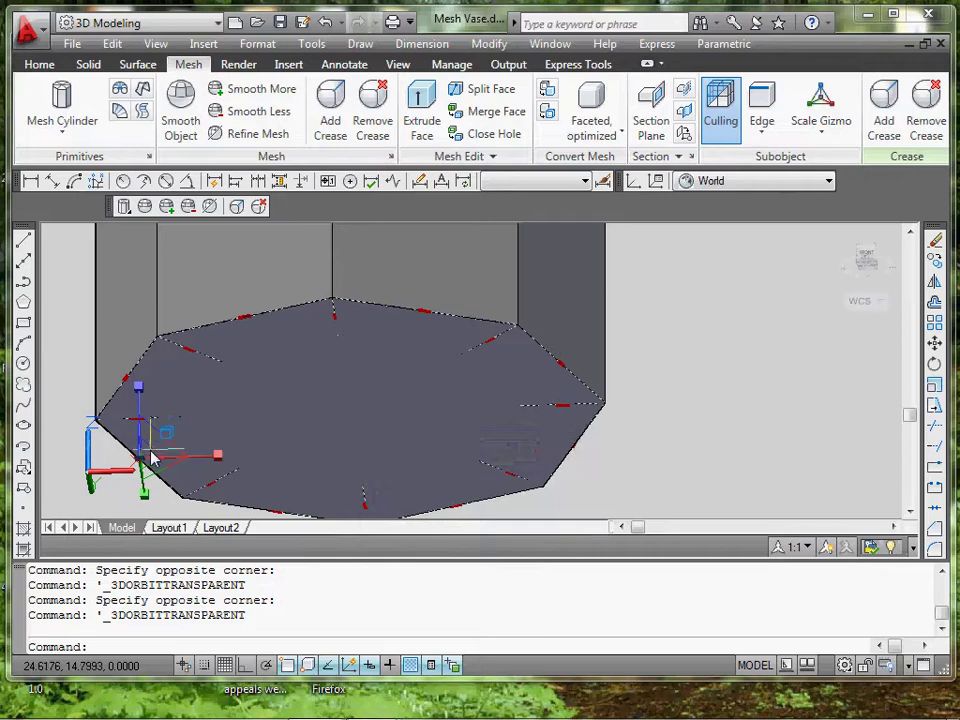
Try to scale the selected base edges, and reset the gizmo by switching to No Gizmo and back to Scale Gizmo
{"action": "left_click", "coordinate": [152, 455]}
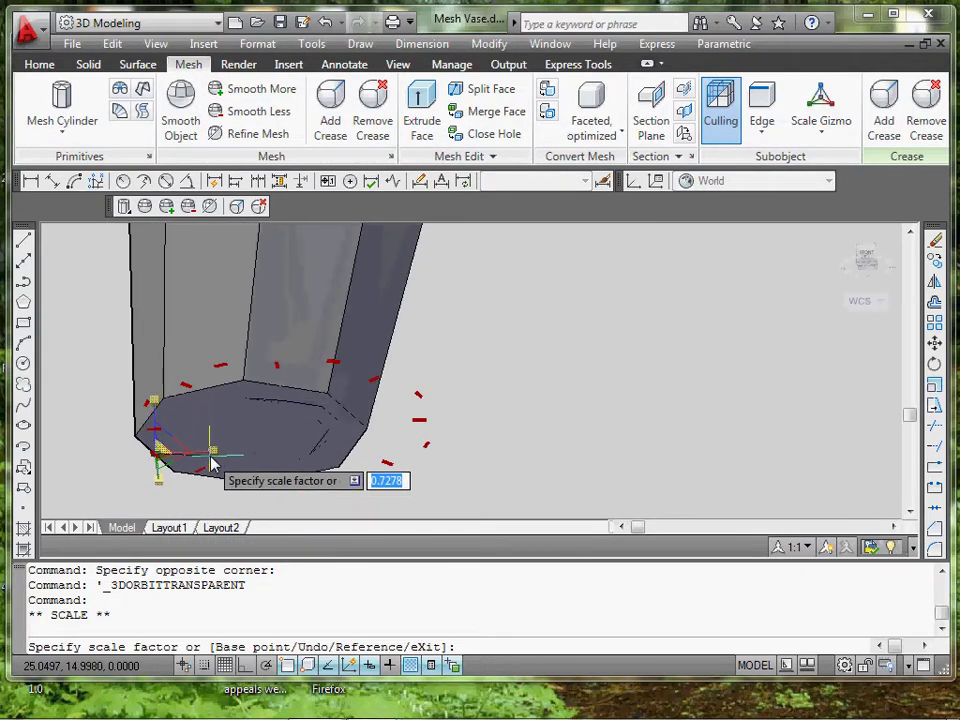
{"action": "key", "text": "Escape"}
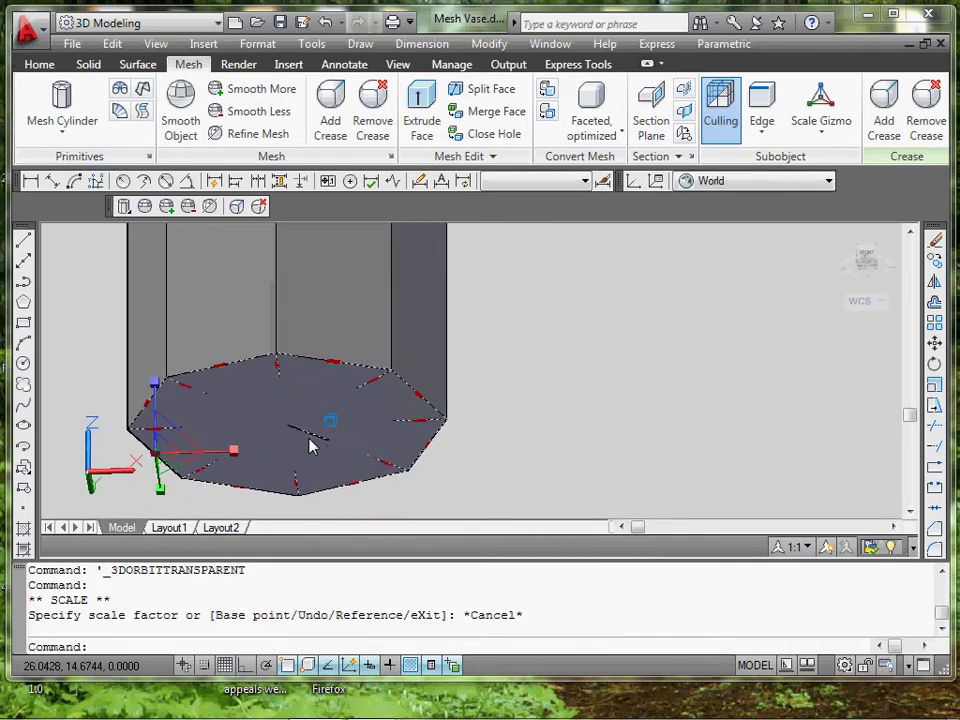
{"action": "left_click", "coordinate": [828, 115]}
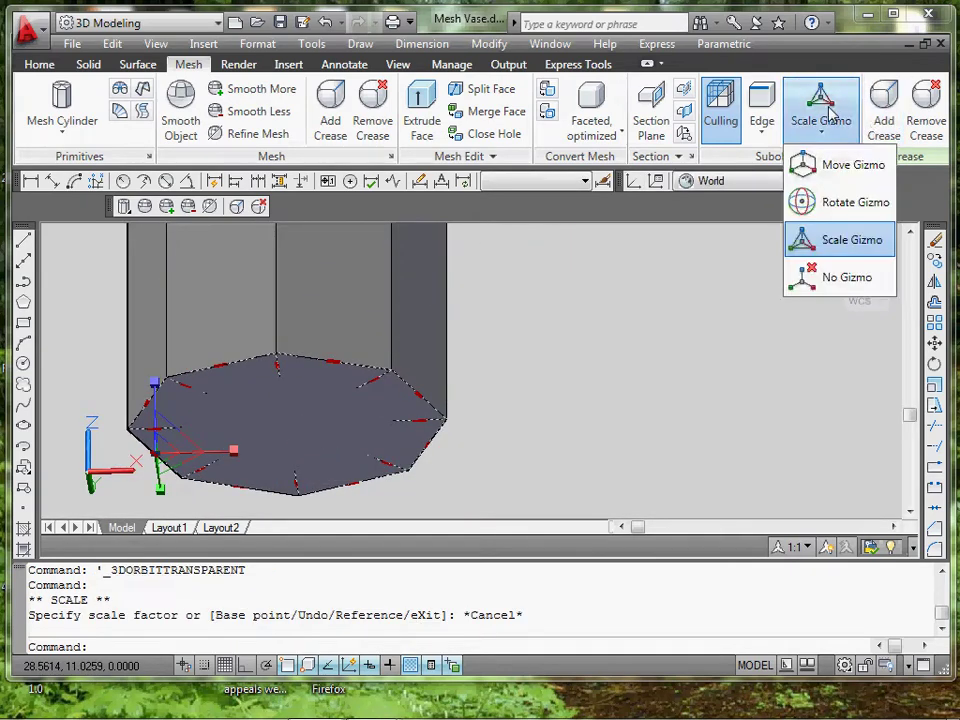
{"action": "left_click", "coordinate": [818, 276]}
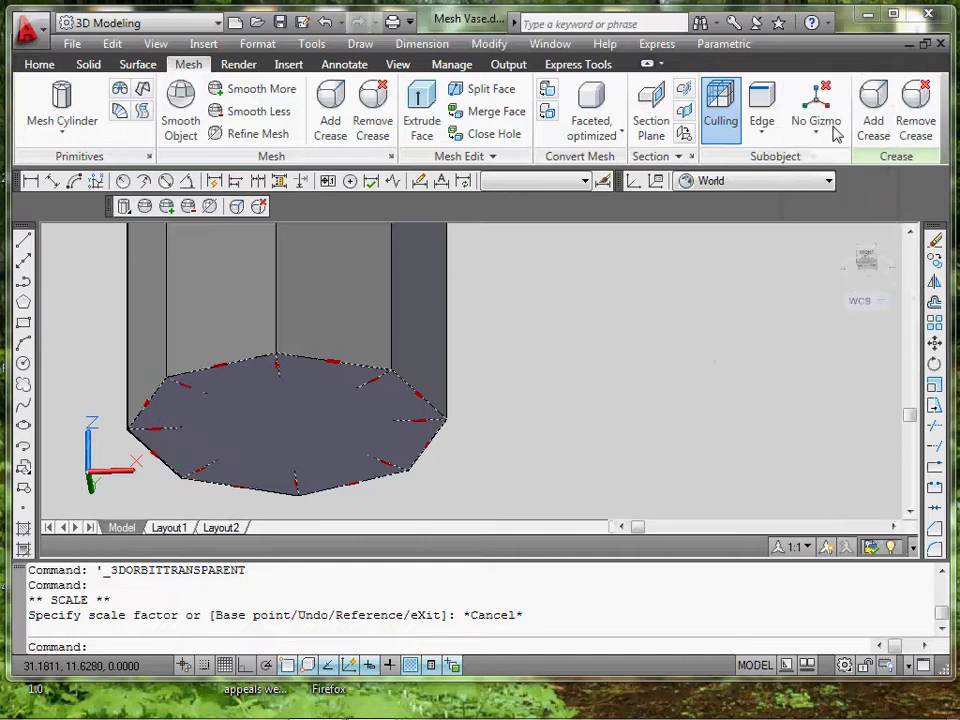
{"action": "left_click", "coordinate": [828, 137]}
{"action": "left_click", "coordinate": [824, 238]}
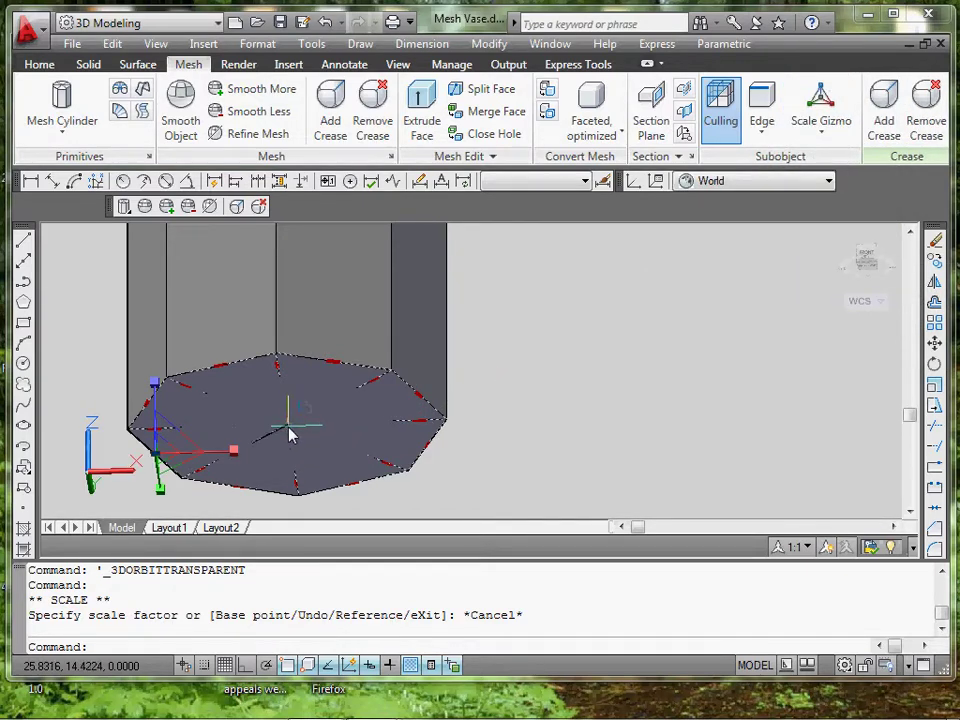
Add the inner edges across the cylinder's underside to the selection, and clear the whole edge selection
{"action": "middle_click_drag", "start_coordinate": [239, 489], "coordinate": [281, 406]}
{"action": "scroll", "coordinate": [281, 405], "scroll_direction": "down", "scroll_amount": 1}
{"action": "left_click", "coordinate": [184, 466]}
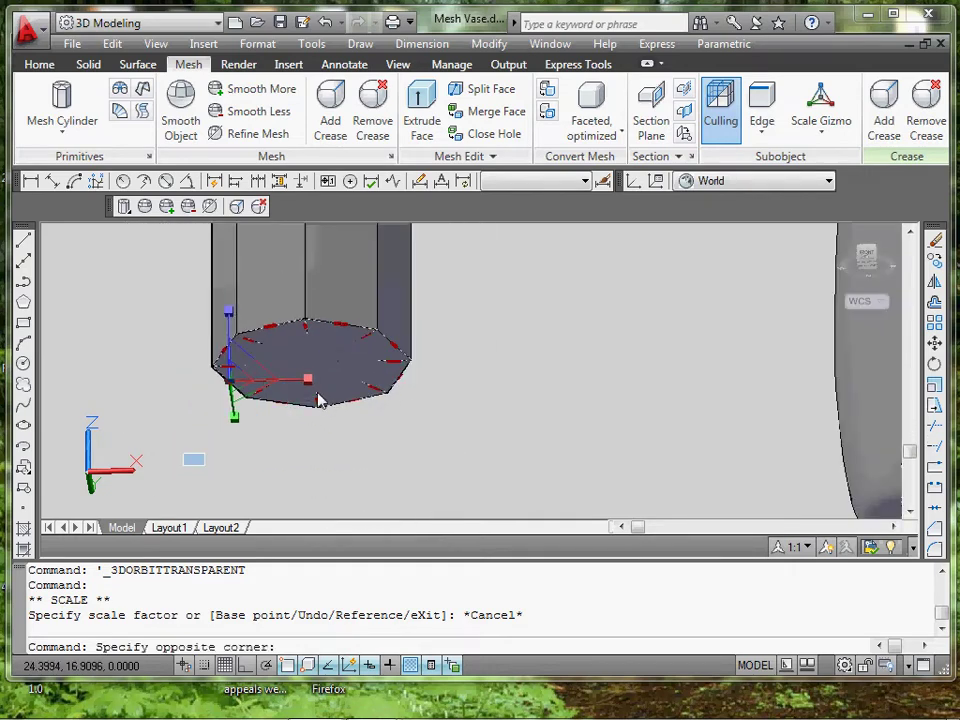
{"action": "left_click", "coordinate": [427, 305]}
{"action": "scroll", "coordinate": [310, 390], "scroll_direction": "up", "scroll_amount": 3}
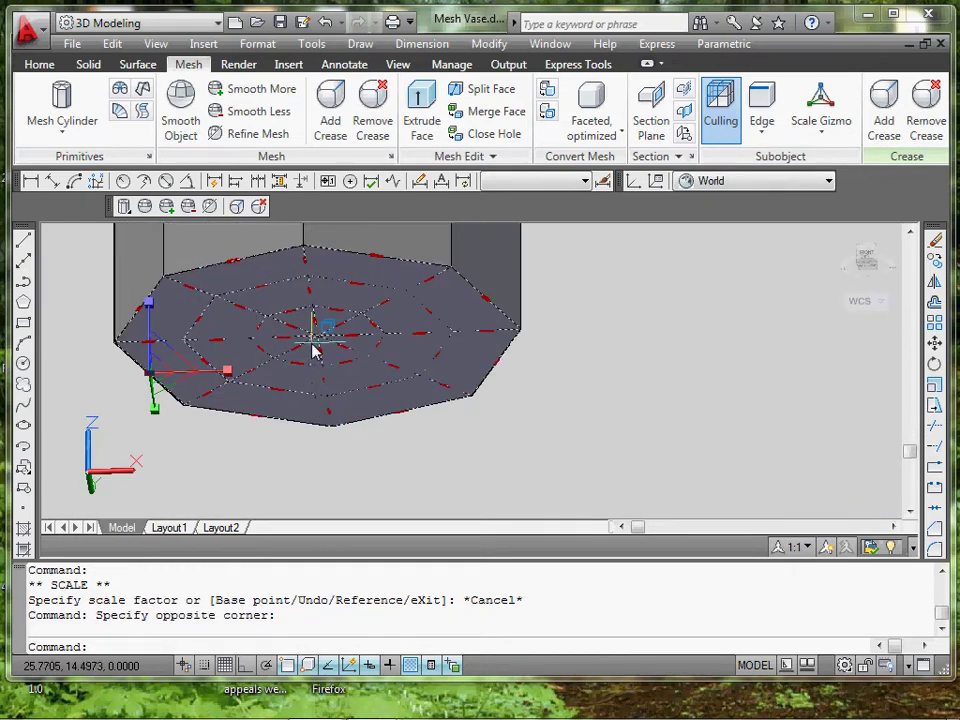
{"action": "key", "text": "Return"}
{"action": "key", "text": "Return"}
{"action": "key", "text": "Escape"}
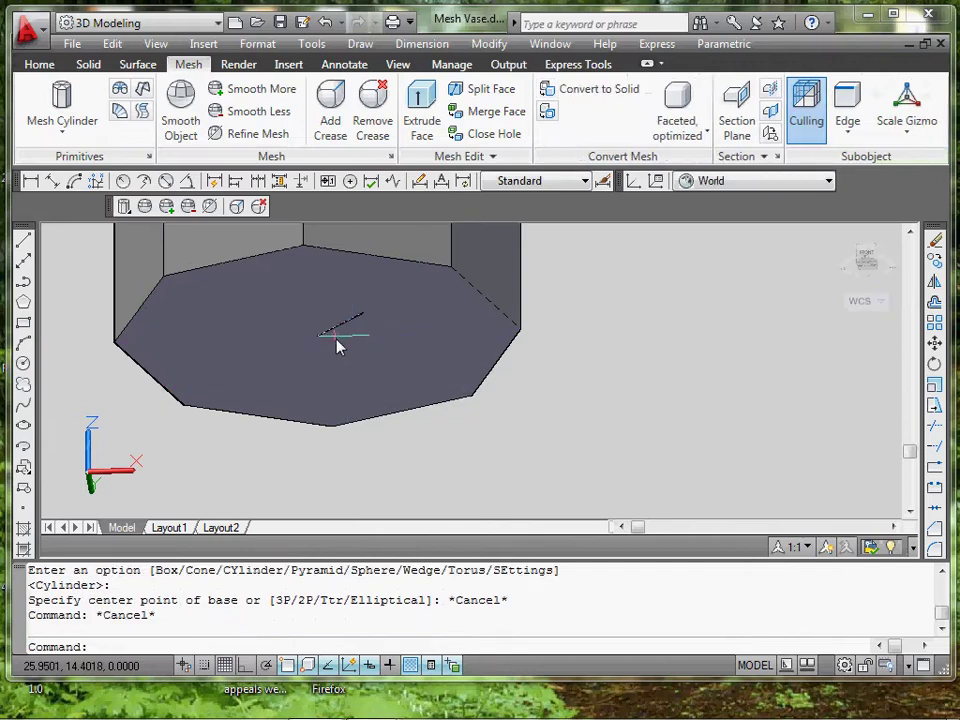
{"action": "middle_click_drag", "start_coordinate": [337, 345], "coordinate": [499, 251], "text": "shift"}
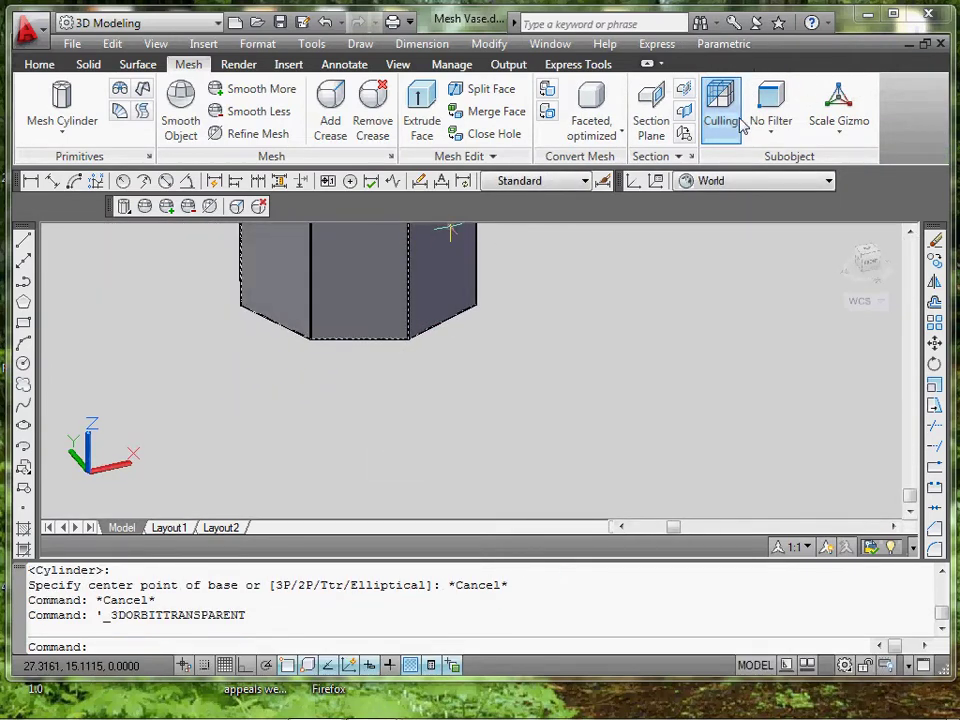
{"action": "left_click", "coordinate": [769, 134]}
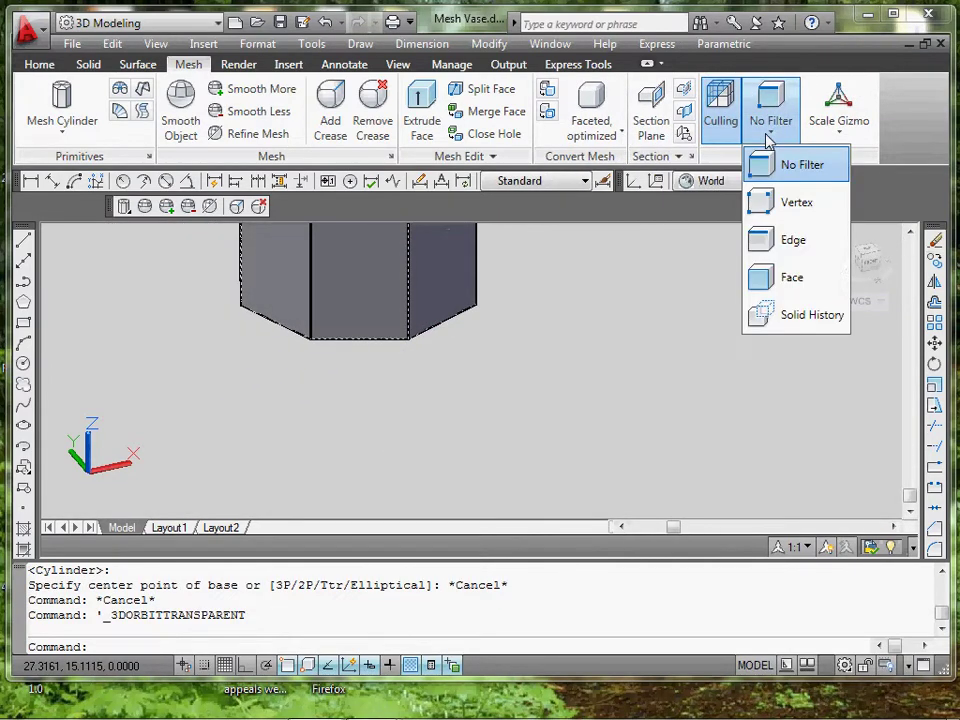
{"action": "left_click", "coordinate": [838, 122]}
{"action": "left_click", "coordinate": [838, 128]}
{"action": "left_click", "coordinate": [828, 238]}
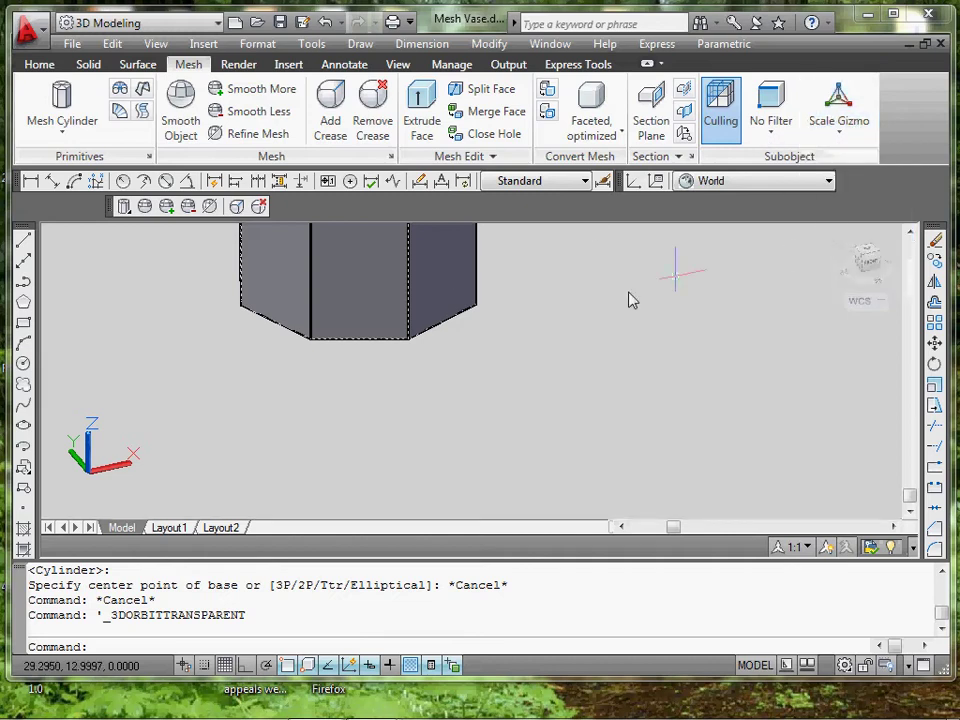
{"action": "left_click", "coordinate": [214, 471]}
{"action": "key", "text": "Escape"}
{"action": "key", "text": "Escape"}
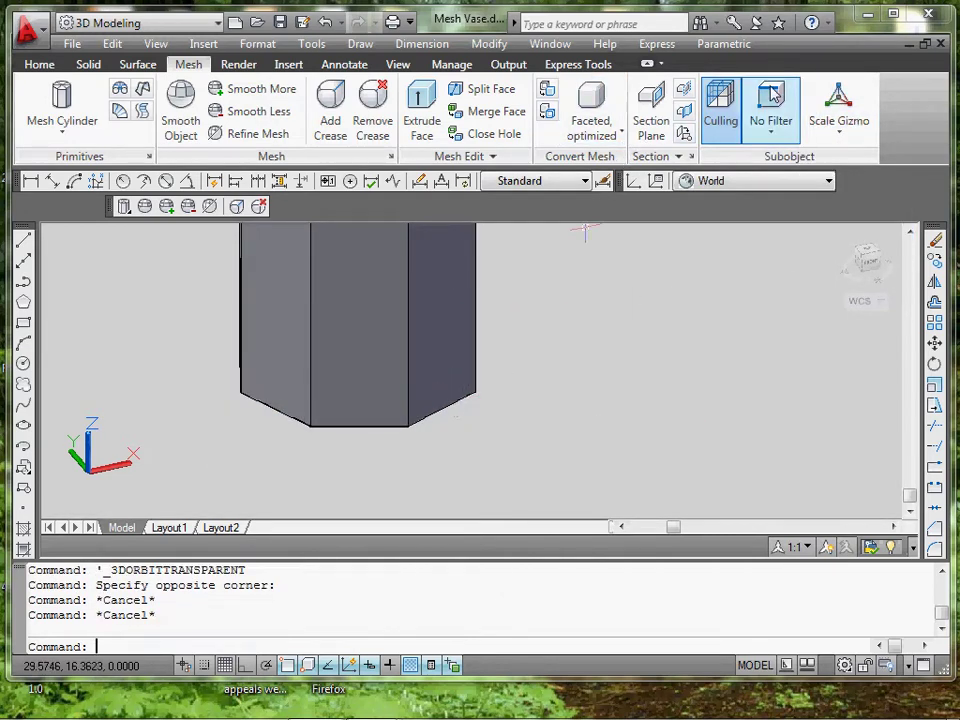
Restrict subobject selection to edges again and select the three front edges of the cylinder's base
{"action": "left_click", "coordinate": [772, 140]}
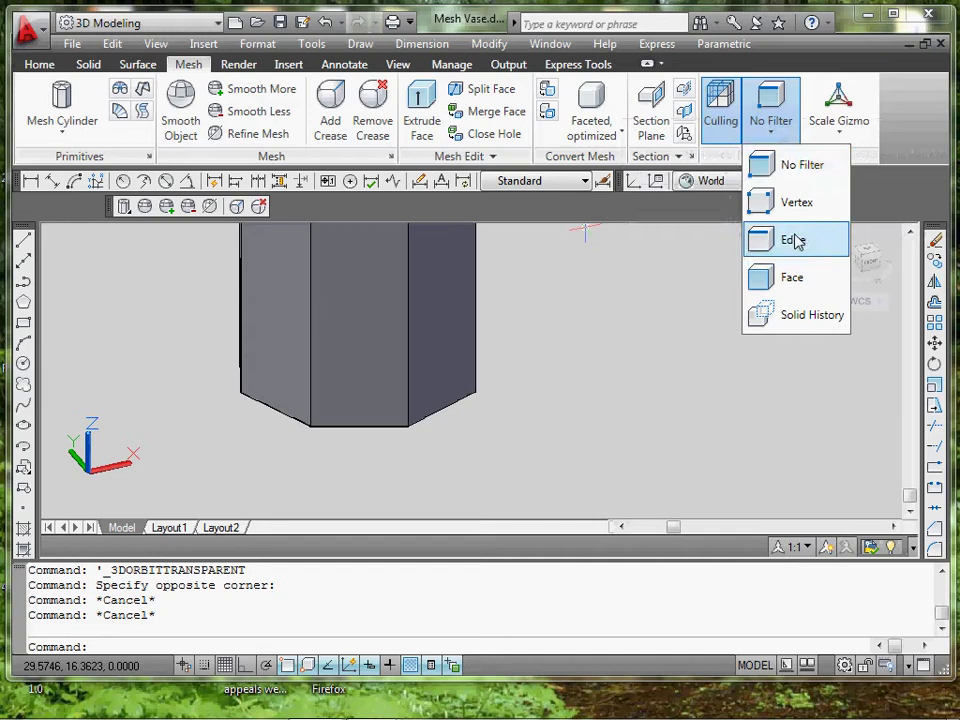
{"action": "left_click", "coordinate": [764, 240]}
{"action": "left_click", "coordinate": [237, 486]}
{"action": "left_click", "coordinate": [565, 346]}
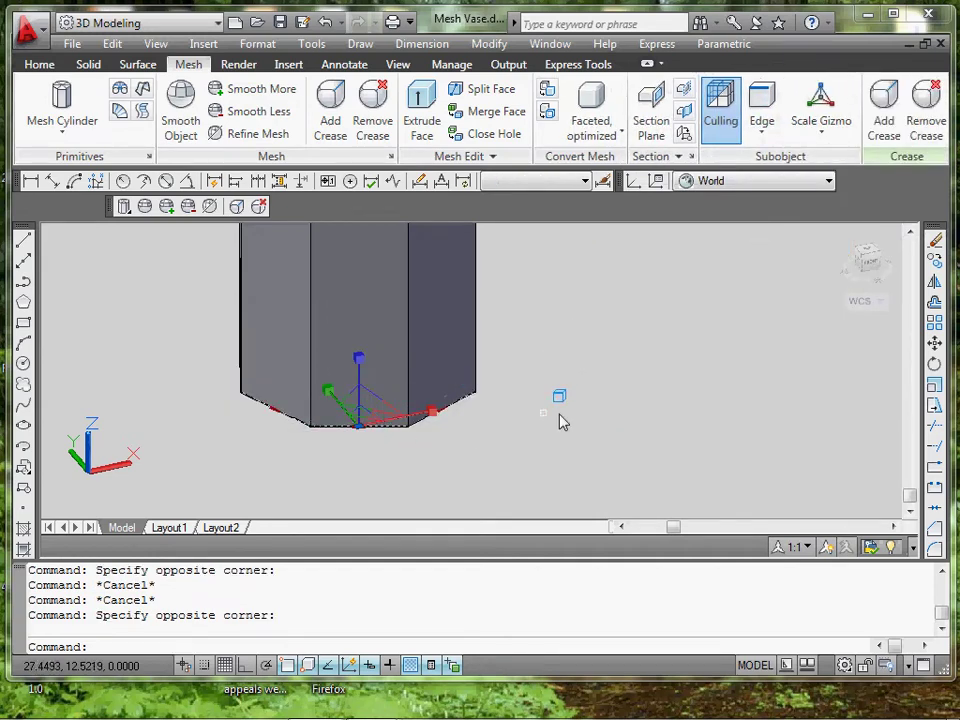
Extend the edge selection to the rest of the base by selecting its edges from the other sides
{"action": "middle_click_drag", "start_coordinate": [559, 414], "coordinate": [440, 436], "text": "shift"}
{"action": "left_click", "coordinate": [204, 433]}
{"action": "left_click", "coordinate": [551, 321]}
{"action": "middle_click_drag", "start_coordinate": [620, 338], "coordinate": [407, 416]}
{"action": "left_click", "coordinate": [146, 514]}
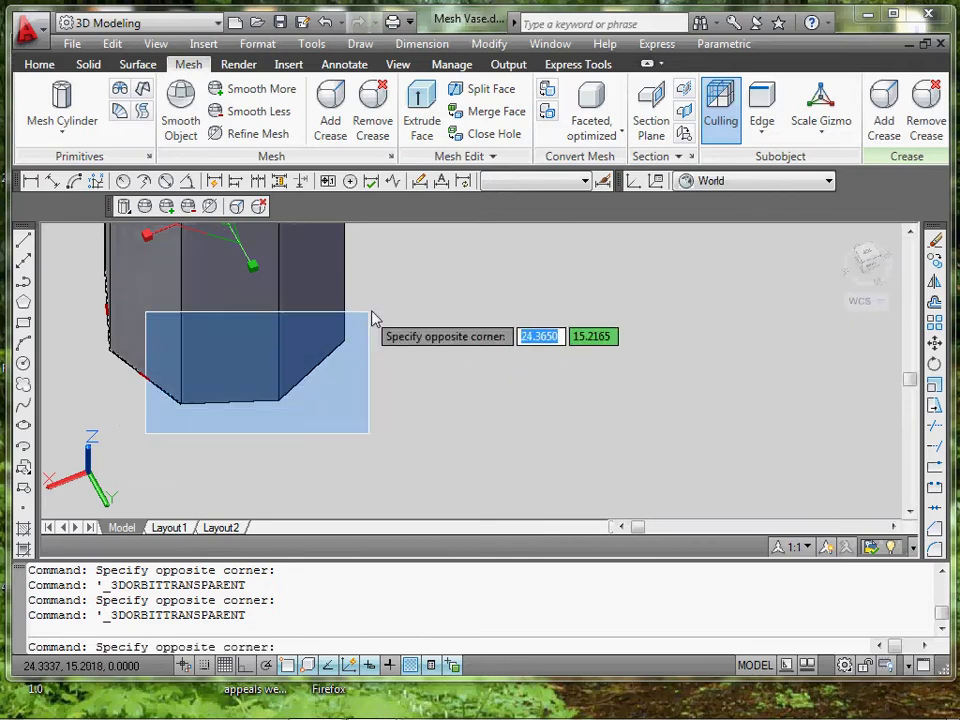
{"action": "left_click", "coordinate": [378, 318]}
{"action": "middle_click_drag", "start_coordinate": [451, 367], "coordinate": [580, 252], "text": "shift"}
{"action": "middle_click_drag", "start_coordinate": [280, 459], "coordinate": [454, 476], "text": "shift"}
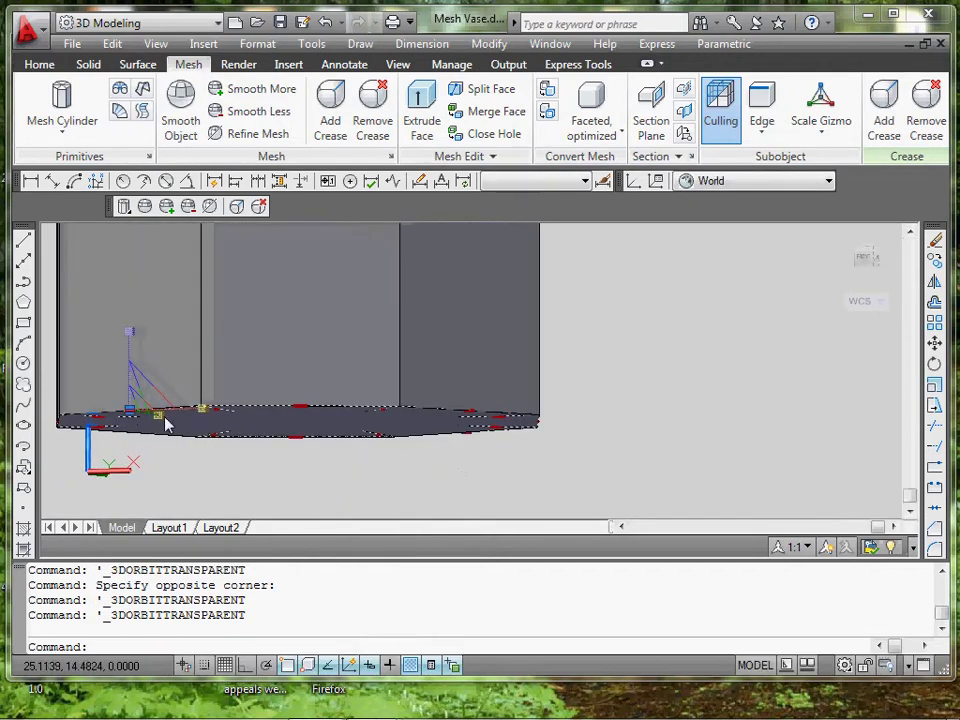
Try to relocate the Scale Gizmo away from the midpoint of the base edge
{"action": "left_click", "coordinate": [133, 415]}
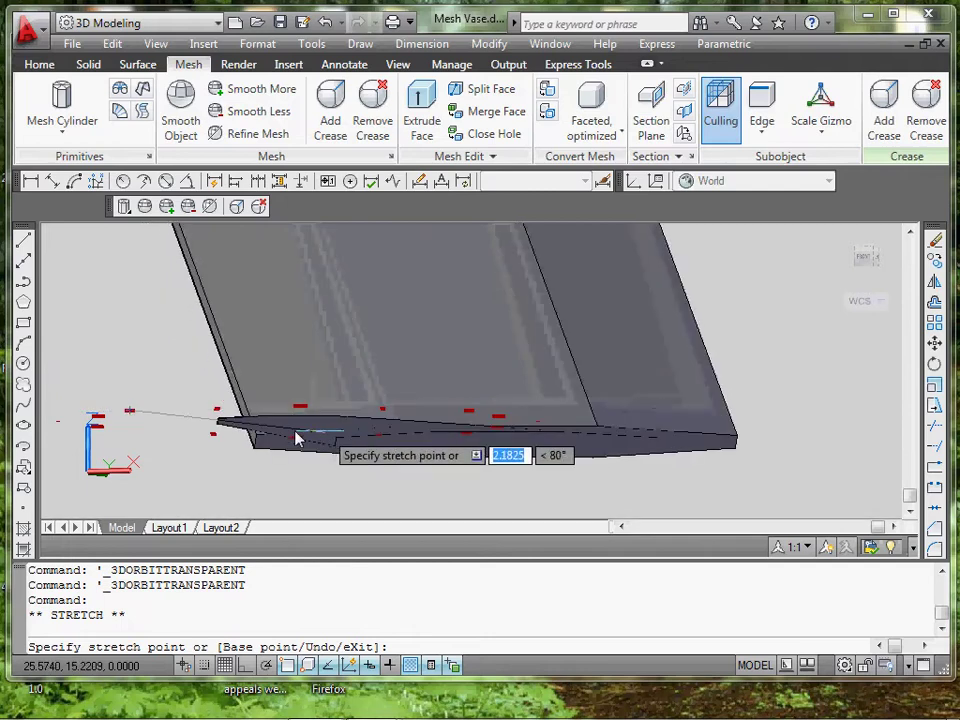
{"action": "key", "text": "Escape"}
{"action": "right_click", "coordinate": [132, 412]}
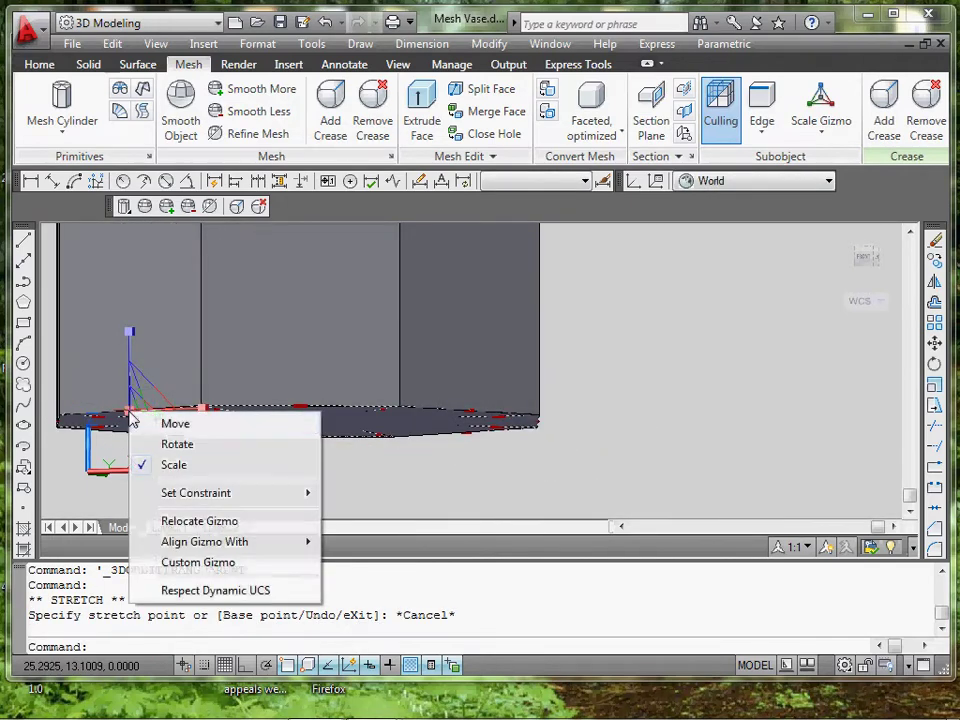
{"action": "mouse_move", "coordinate": [203, 505]}
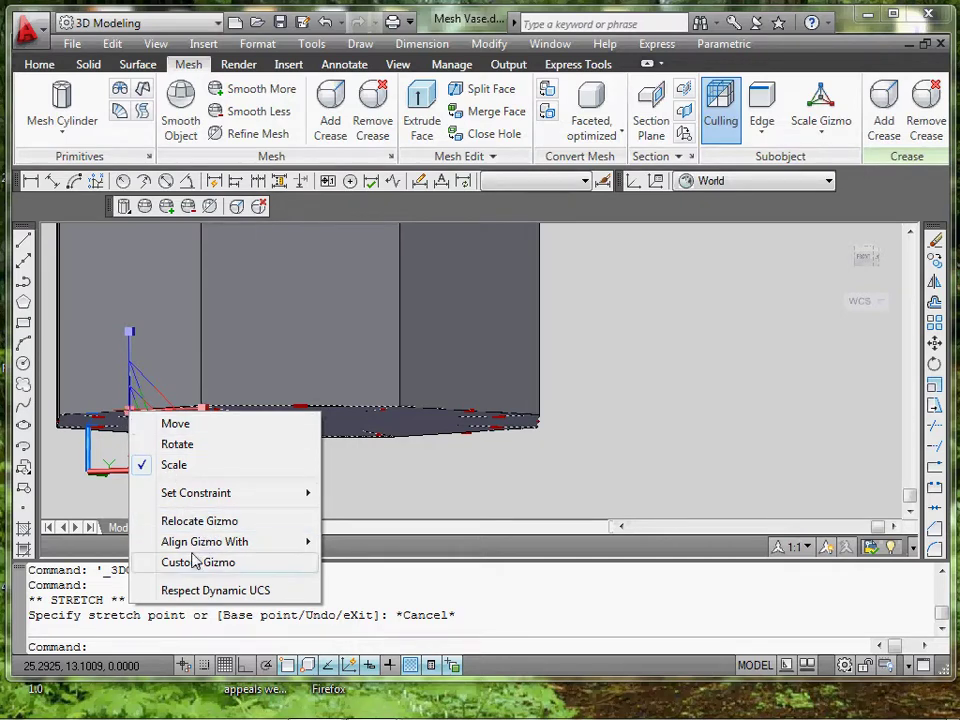
{"action": "left_click", "coordinate": [230, 521]}
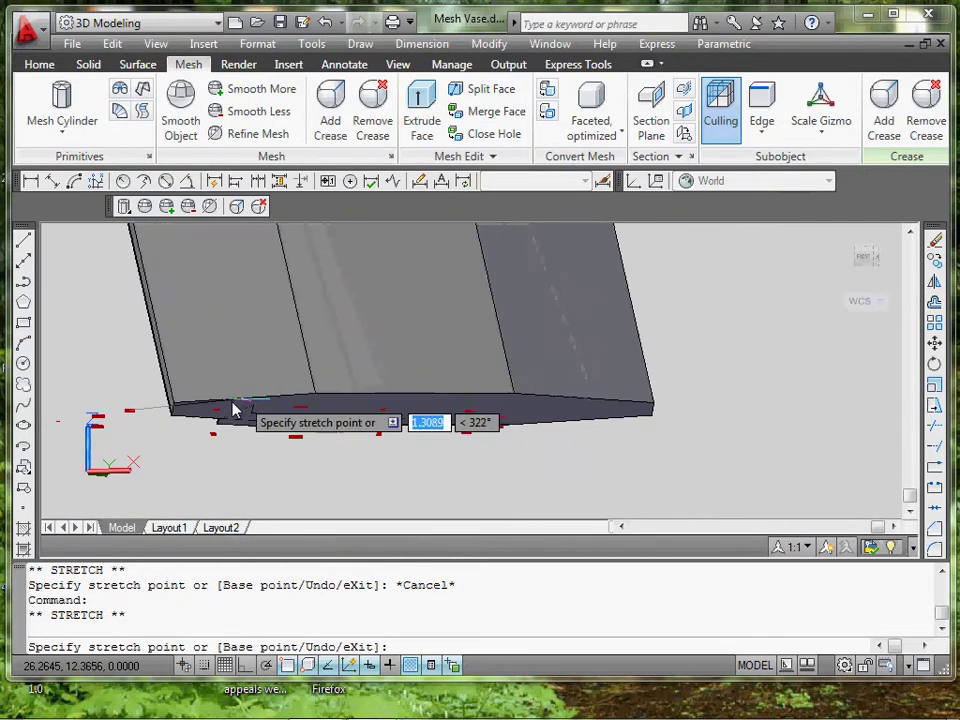
{"action": "key", "text": "Escape"}
Set the Scale Gizmo alignment to Face for the selected base edges
{"action": "right_click", "coordinate": [89, 476]}
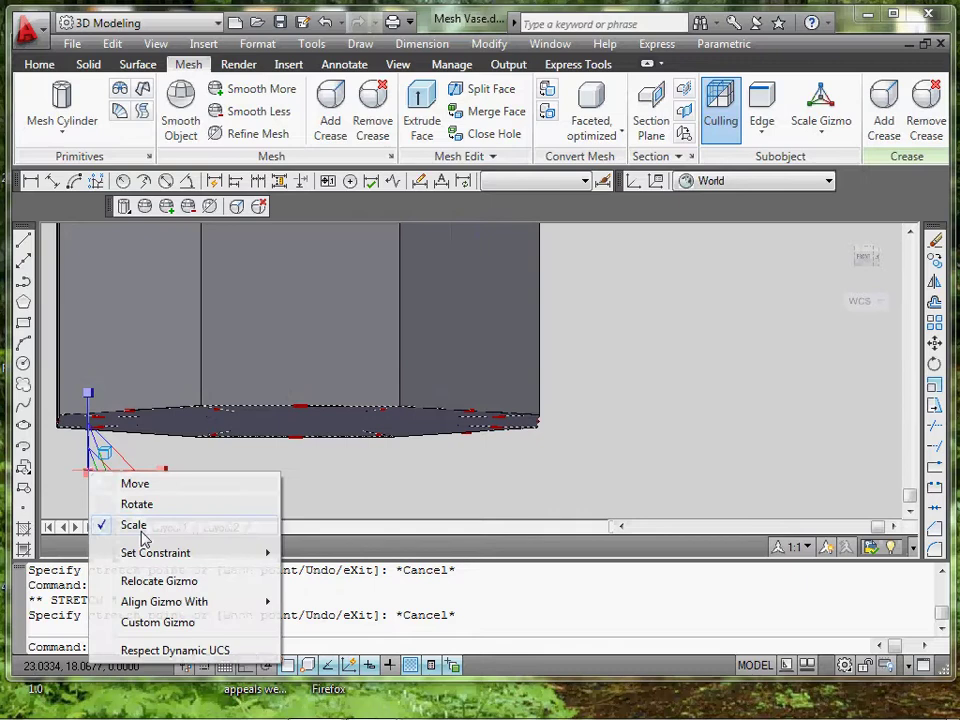
{"action": "mouse_move", "coordinate": [170, 608]}
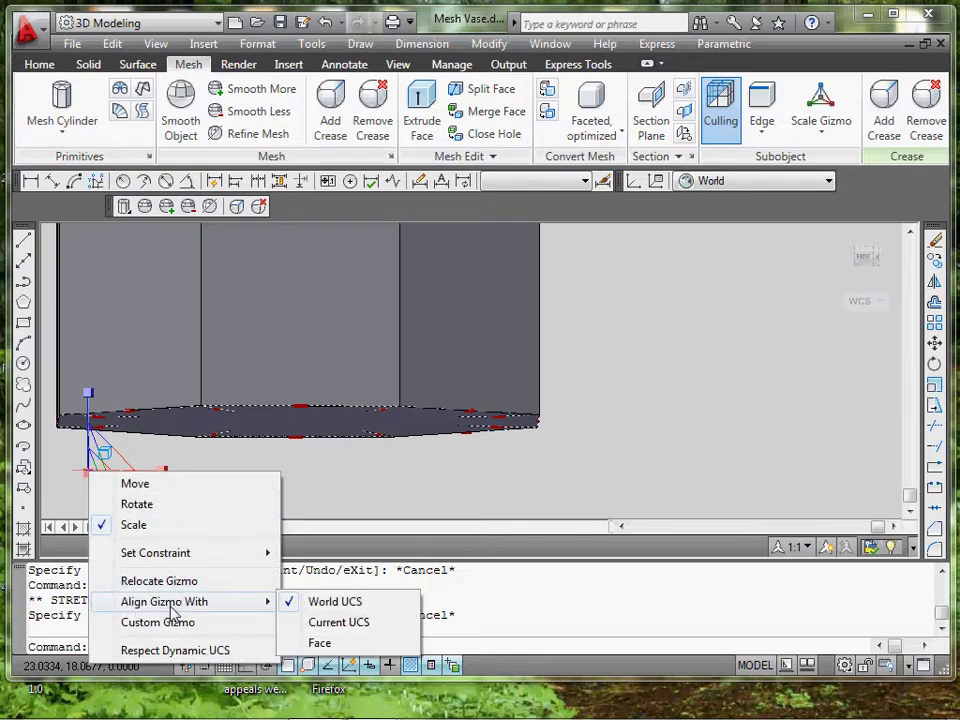
{"action": "left_click", "coordinate": [318, 644]}
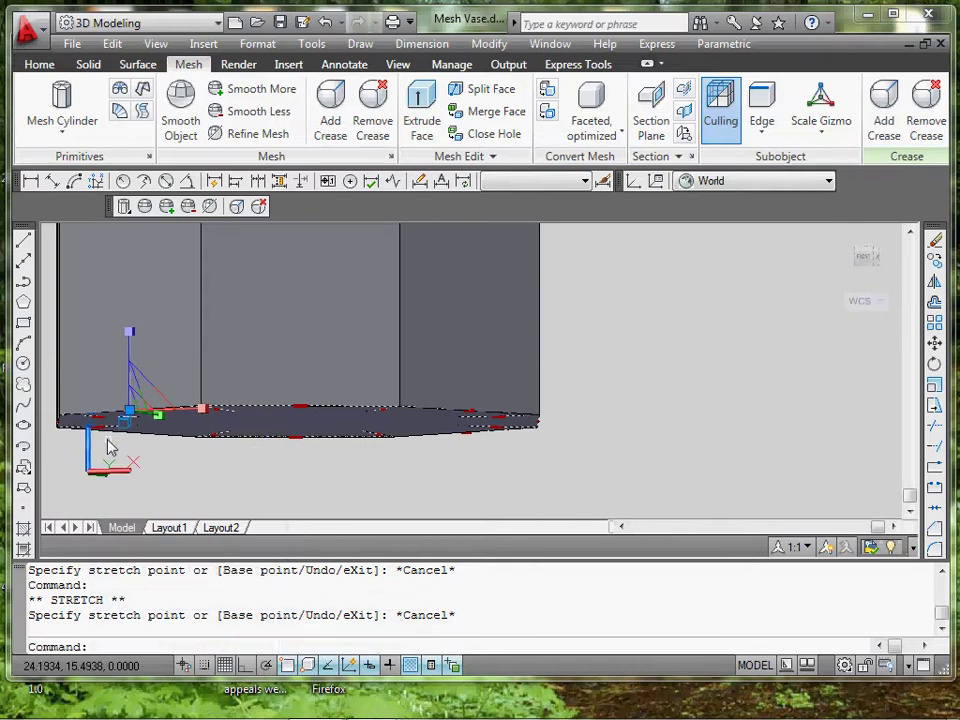
Try once more to relocate the face-aligned Scale Gizmo, and clear the base edge selection
{"action": "right_click", "coordinate": [128, 418]}
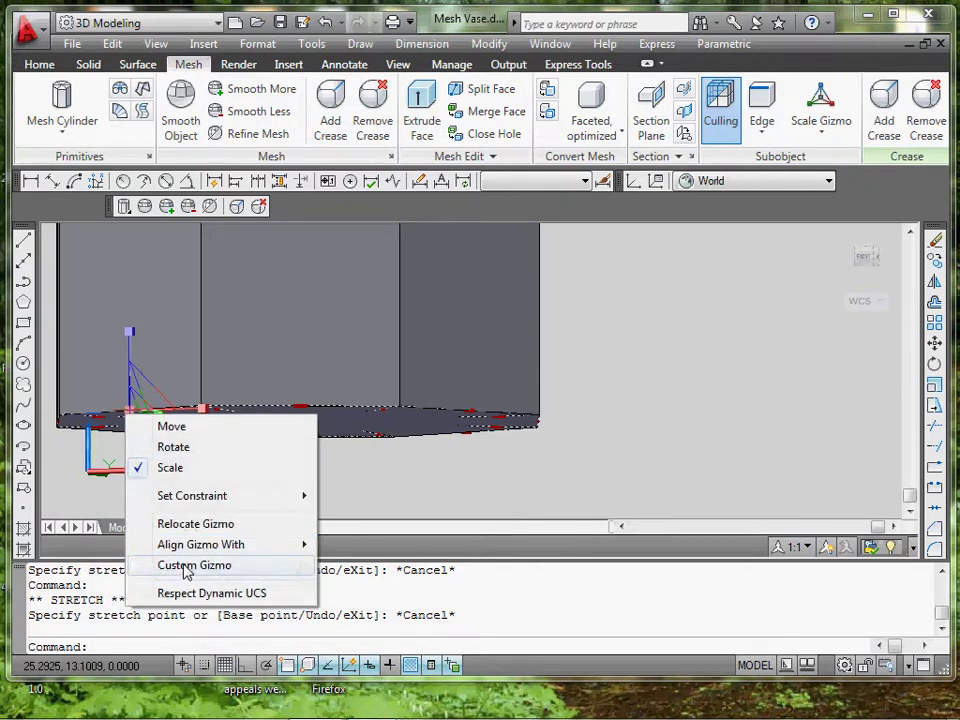
{"action": "mouse_move", "coordinate": [206, 548]}
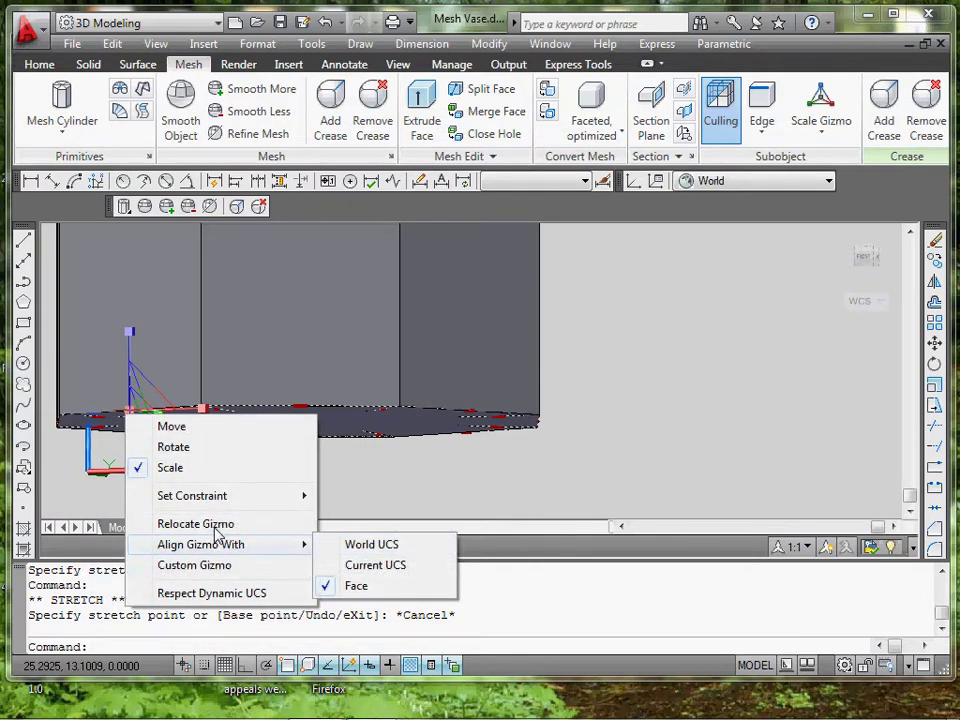
{"action": "left_click", "coordinate": [246, 524]}
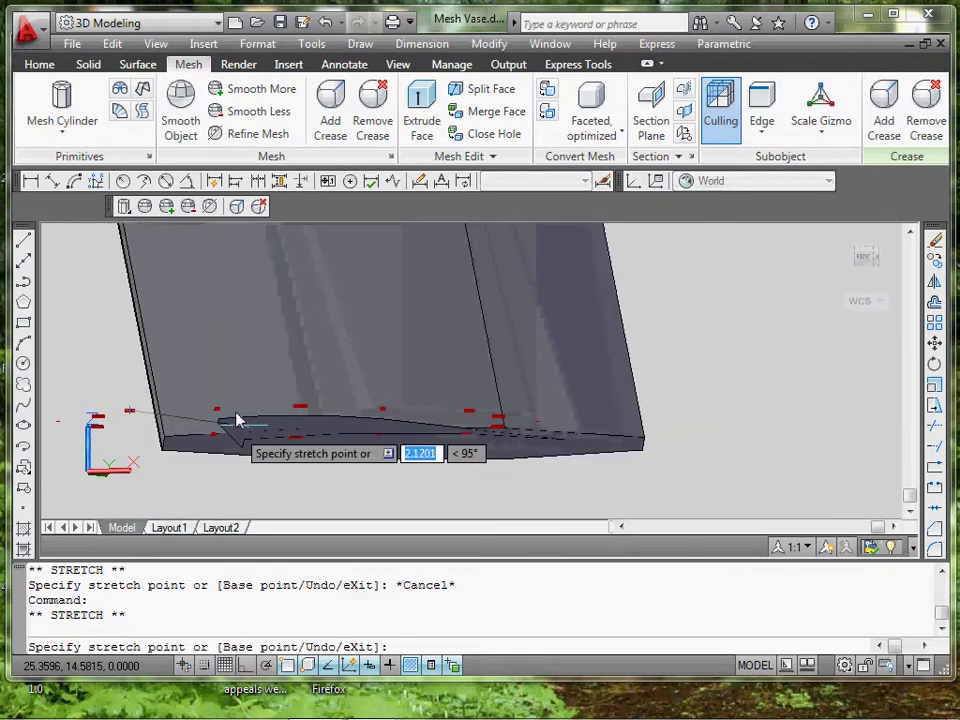
{"action": "key", "text": "Escape"}
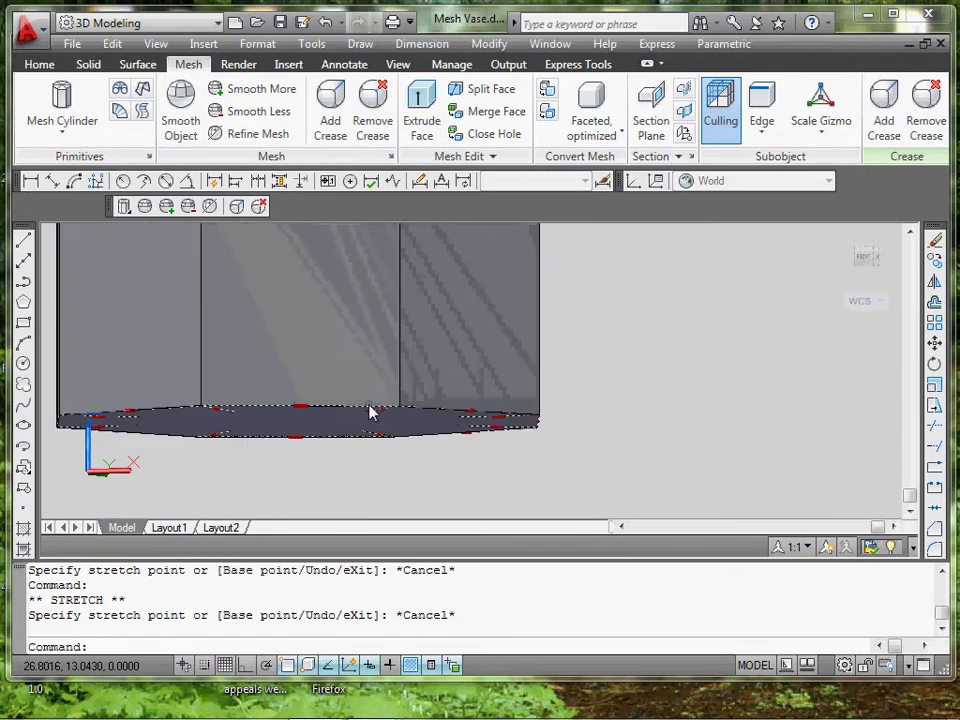
{"action": "key", "text": "Escape"}
{"action": "key", "text": "Escape"}
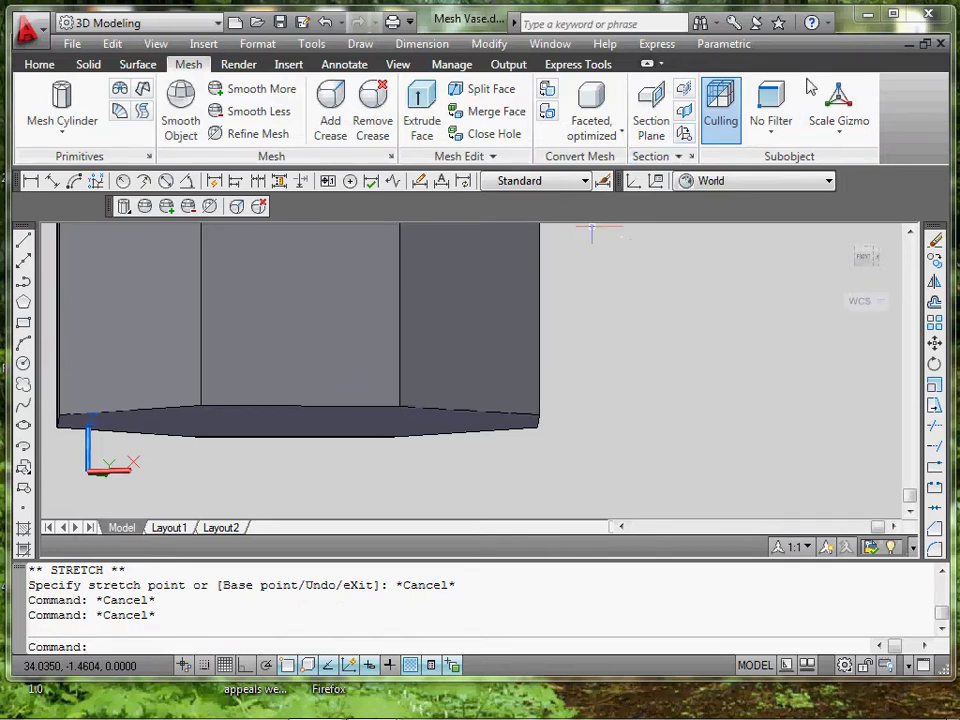
{"action": "left_click", "coordinate": [838, 105]}
{"action": "left_click", "coordinate": [851, 245]}
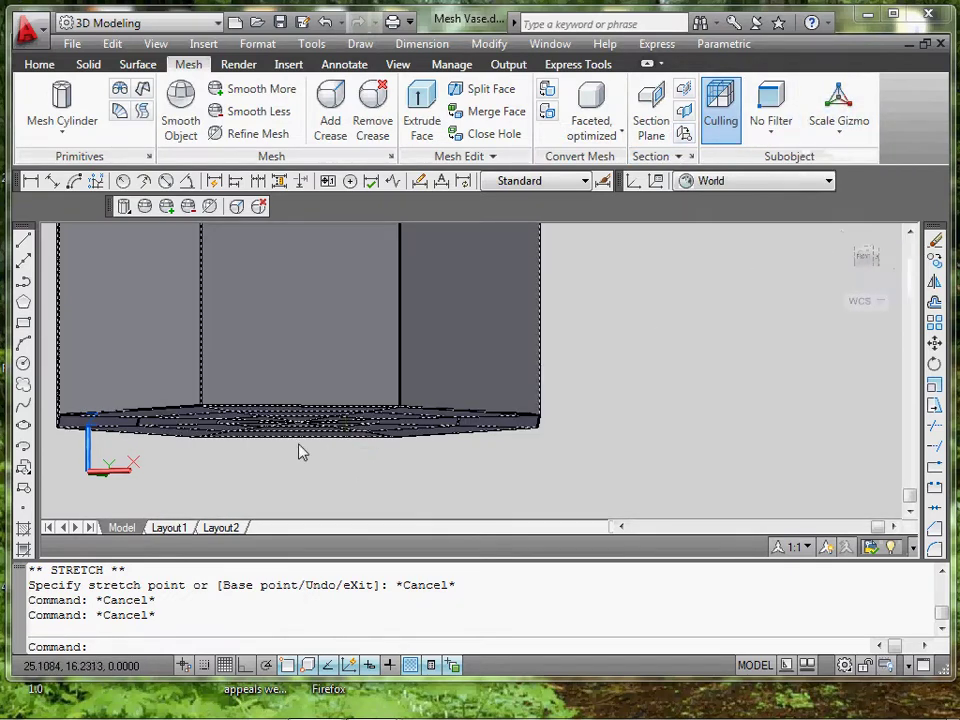
{"action": "right_click", "coordinate": [93, 480]}
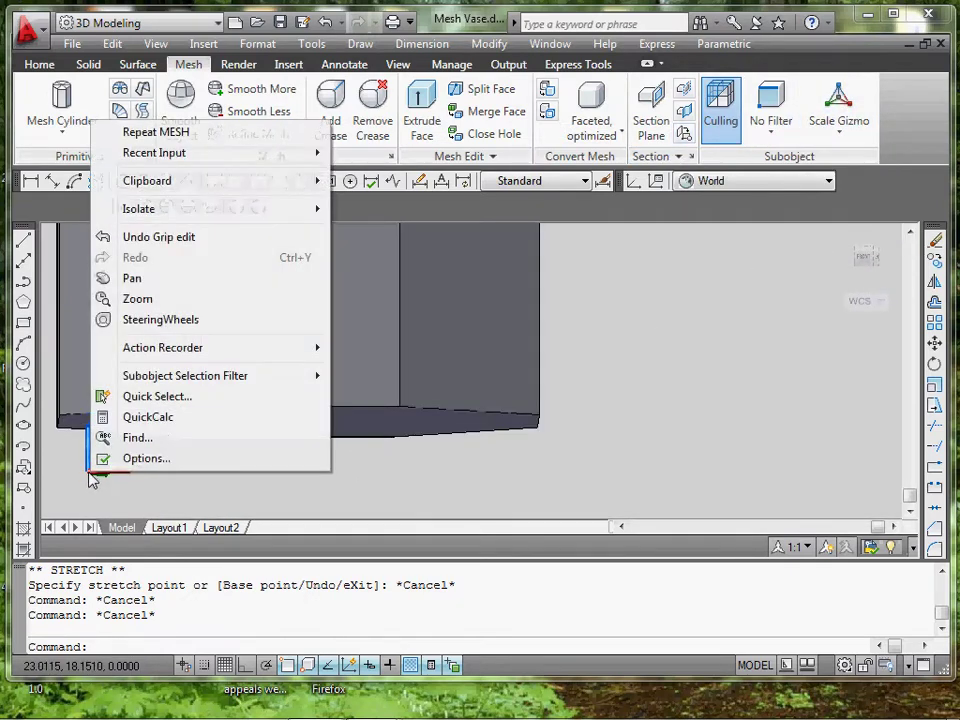
{"action": "right_click", "coordinate": [85, 472]}
{"action": "key", "text": "Escape"}
{"action": "key", "text": "Escape"}
{"action": "left_click", "coordinate": [371, 701]}
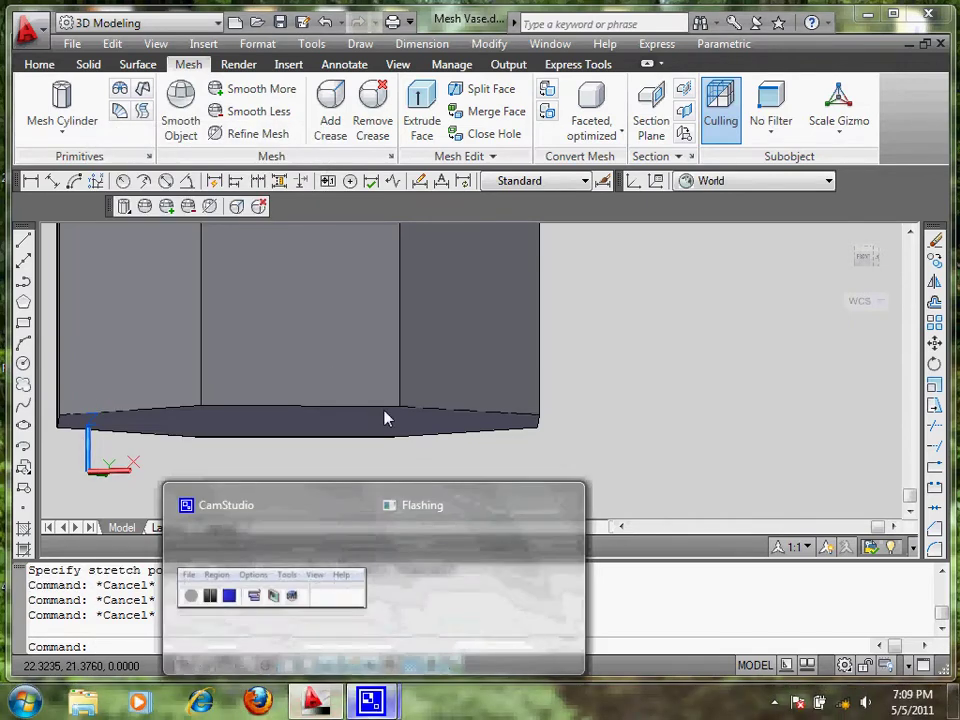
{"action": "left_click", "coordinate": [287, 499]}
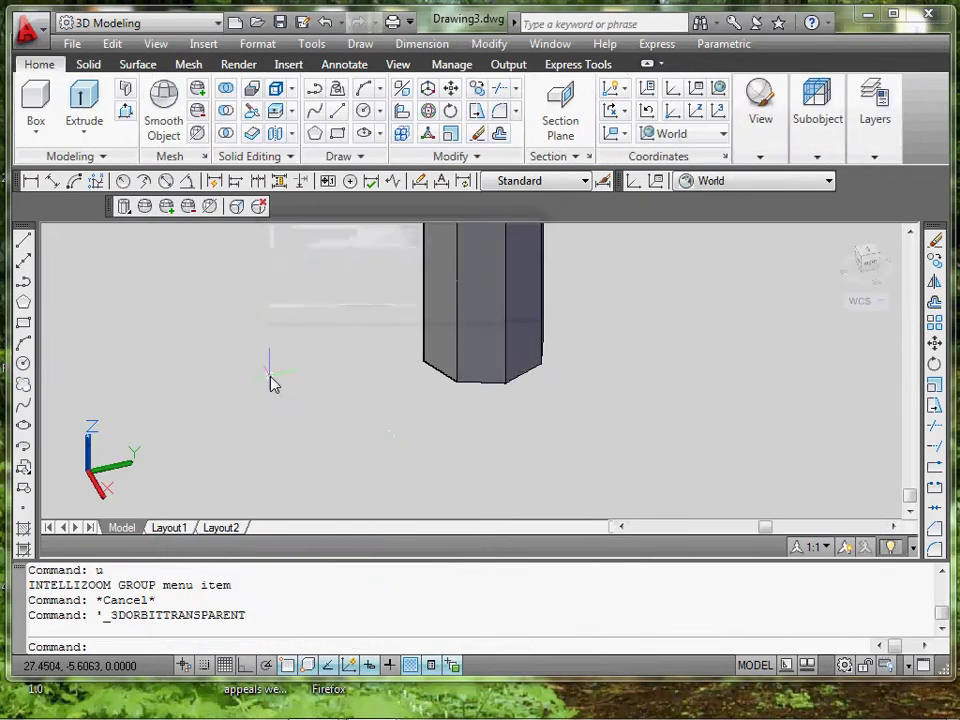
Set the subobject filter to Edge and window-select the visible edges along the cylinder's base
{"action": "middle_click_drag", "start_coordinate": [273, 384], "coordinate": [286, 495]}
{"action": "middle_click_drag", "start_coordinate": [511, 388], "coordinate": [546, 469]}
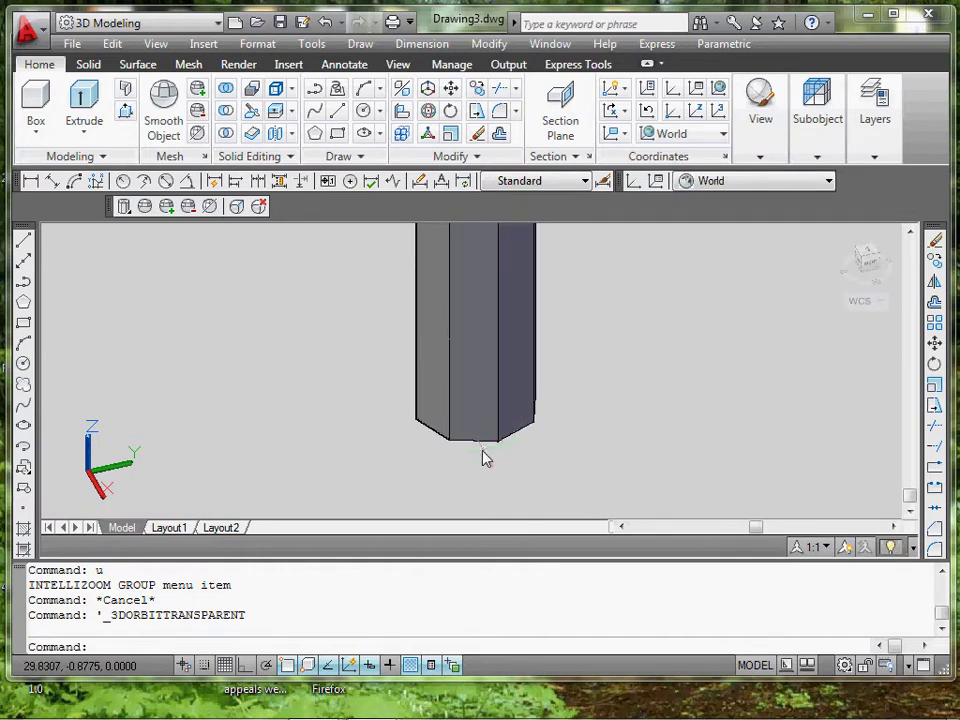
{"action": "middle_click_drag", "start_coordinate": [482, 457], "coordinate": [370, 451], "text": "shift"}
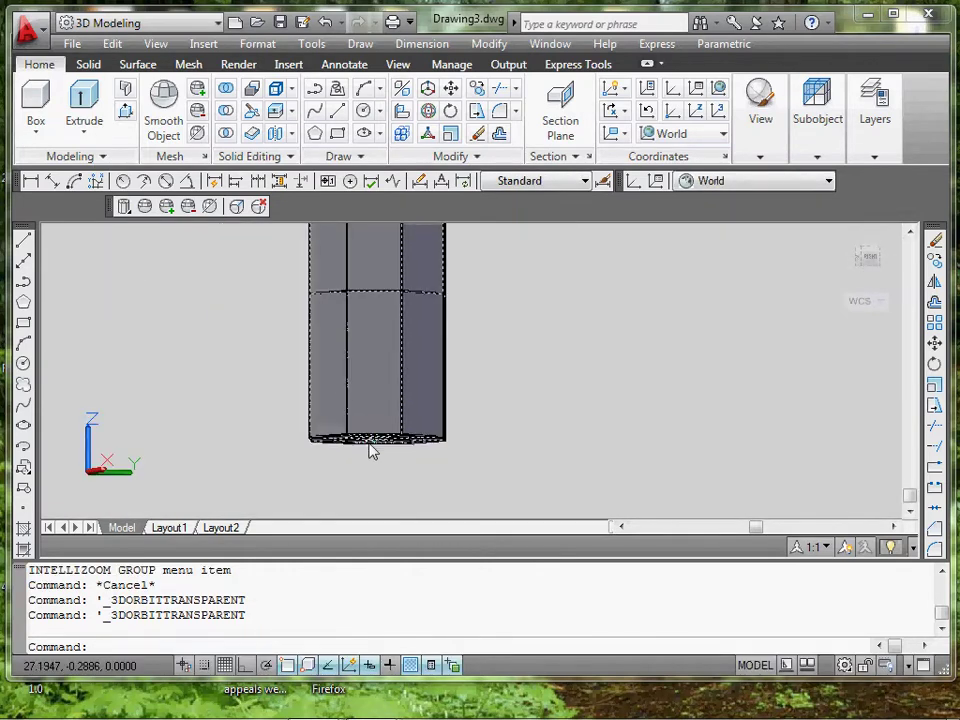
{"action": "middle_click_drag", "start_coordinate": [352, 408], "coordinate": [352, 472], "text": "shift"}
{"action": "mouse_move", "coordinate": [826, 142]}
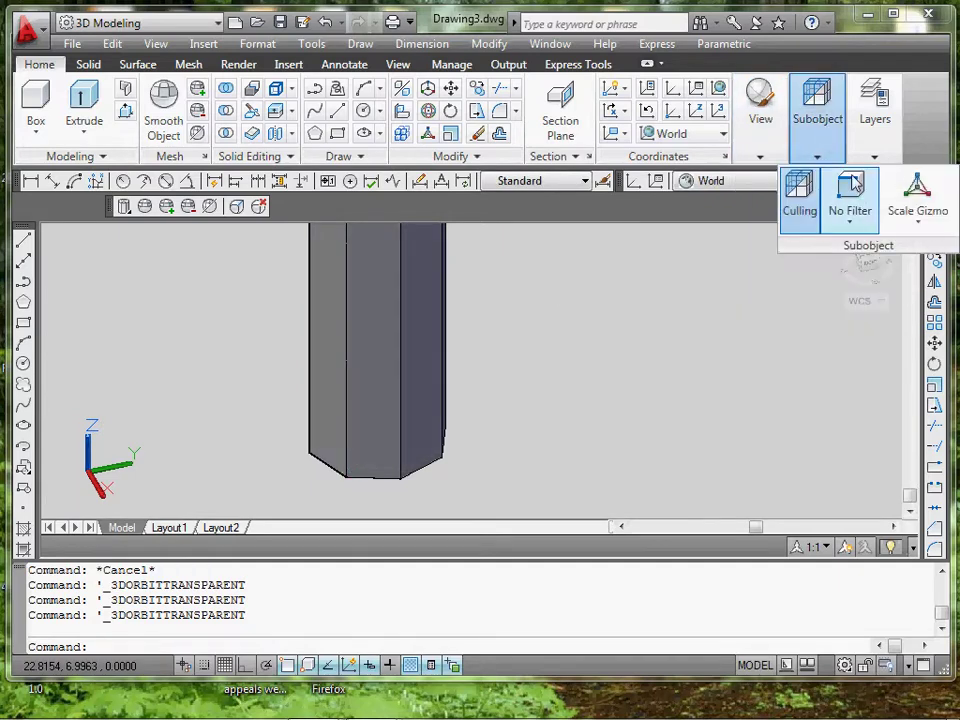
{"action": "left_click", "coordinate": [864, 213]}
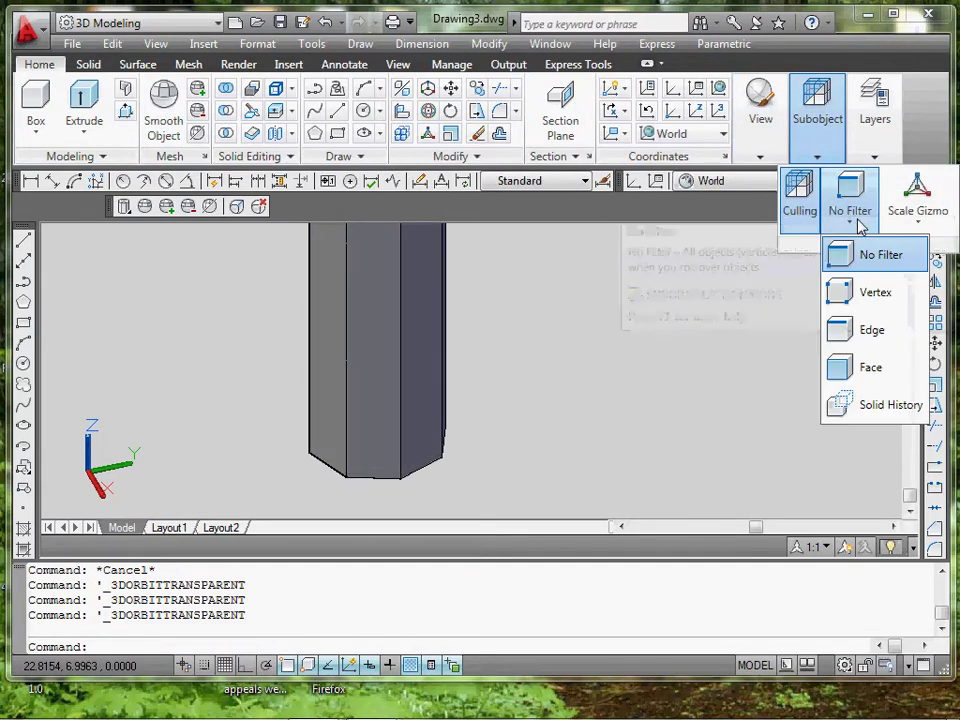
{"action": "left_click", "coordinate": [862, 333]}
{"action": "left_click", "coordinate": [246, 504]}
{"action": "left_click", "coordinate": [482, 461]}
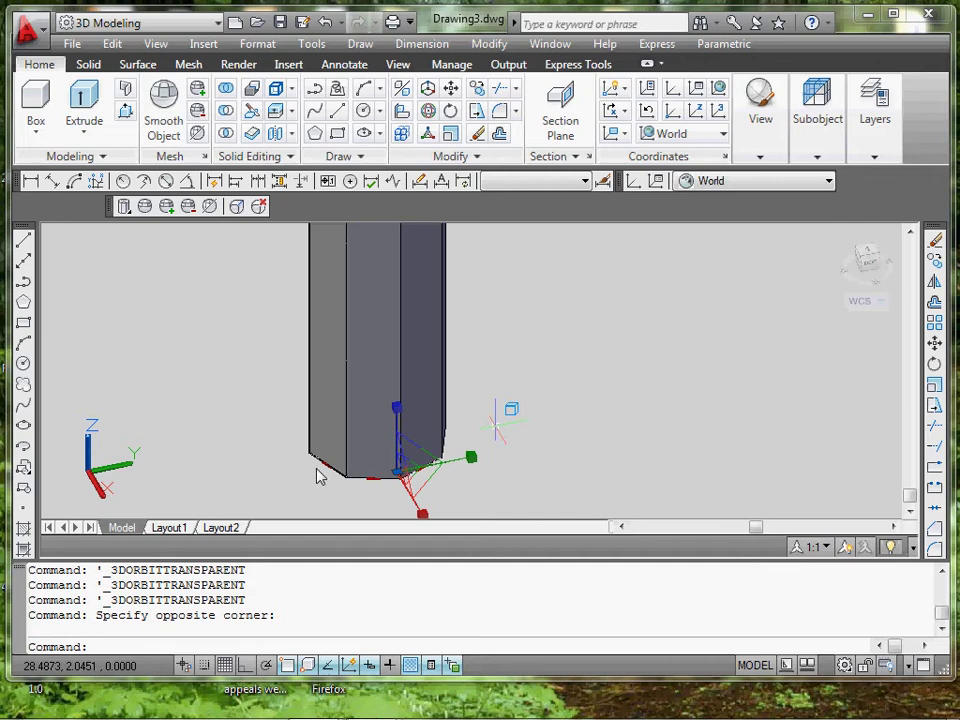
Add the remaining base edges to the selection by window-selecting them from the cylinder's other sides
{"action": "middle_click_drag", "start_coordinate": [295, 469], "coordinate": [405, 474], "text": "shift"}
{"action": "left_click", "coordinate": [228, 492]}
{"action": "left_click", "coordinate": [445, 431]}
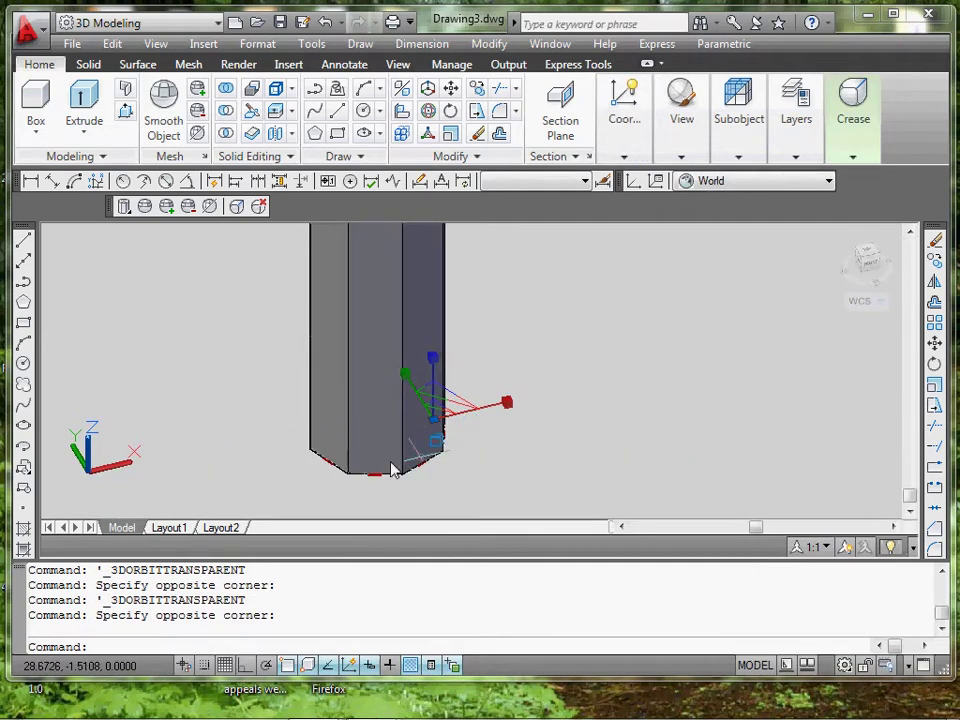
{"action": "mouse_move", "coordinate": [245, 450]}
{"action": "middle_mouse_down", "text": "shift"}
{"action": "mouse_move", "coordinate": [361, 468]}
{"action": "mouse_move", "coordinate": [274, 504]}
{"action": "mouse_move", "coordinate": [377, 494]}
{"action": "middle_mouse_up", "text": "shift"}
{"action": "left_click", "coordinate": [214, 493]}
{"action": "left_click", "coordinate": [467, 444]}
{"action": "left_click", "coordinate": [243, 497]}
{"action": "left_click", "coordinate": [425, 446]}
Try to relocate the Scale Gizmo from the selected edge onto the cylinder's base face
{"action": "scroll", "coordinate": [294, 436], "scroll_direction": "up", "scroll_amount": 3}
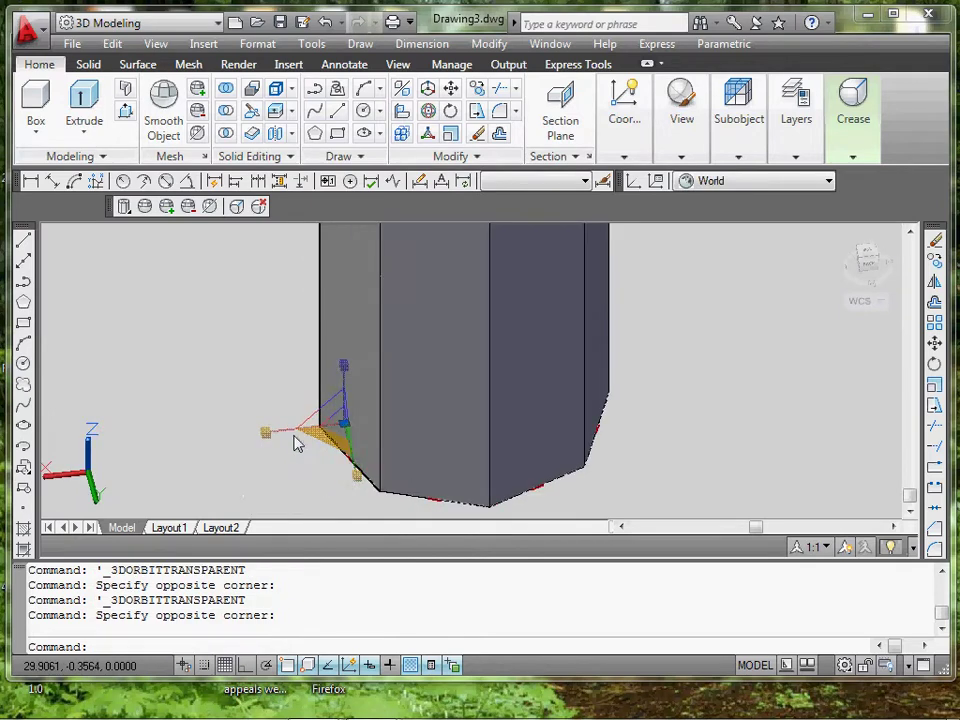
{"action": "middle_click_drag", "start_coordinate": [418, 479], "coordinate": [420, 424], "text": "shift"}
{"action": "scroll", "coordinate": [410, 405], "scroll_direction": "down", "scroll_amount": 3}
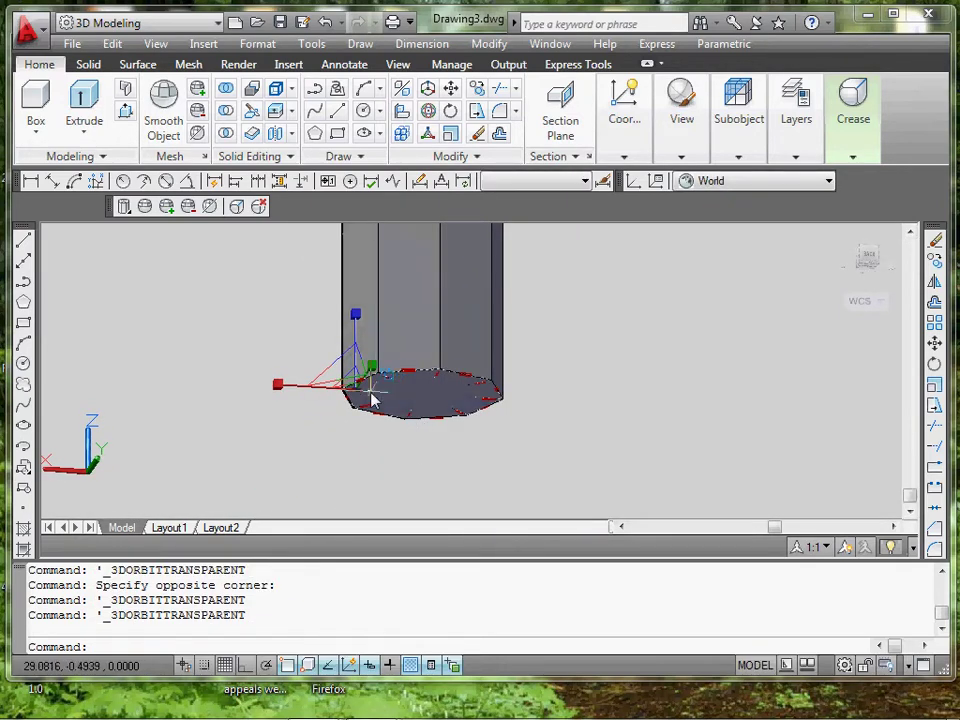
{"action": "scroll", "coordinate": [339, 386], "scroll_direction": "up", "scroll_amount": 5}
{"action": "right_click", "coordinate": [308, 408]}
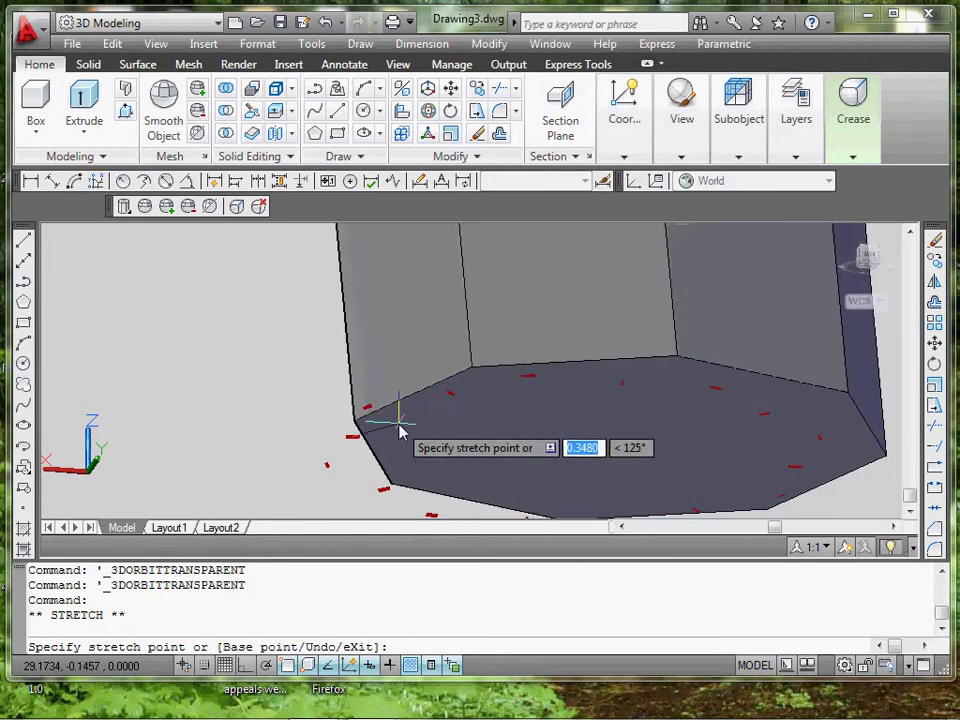
{"action": "key", "text": "Escape"}
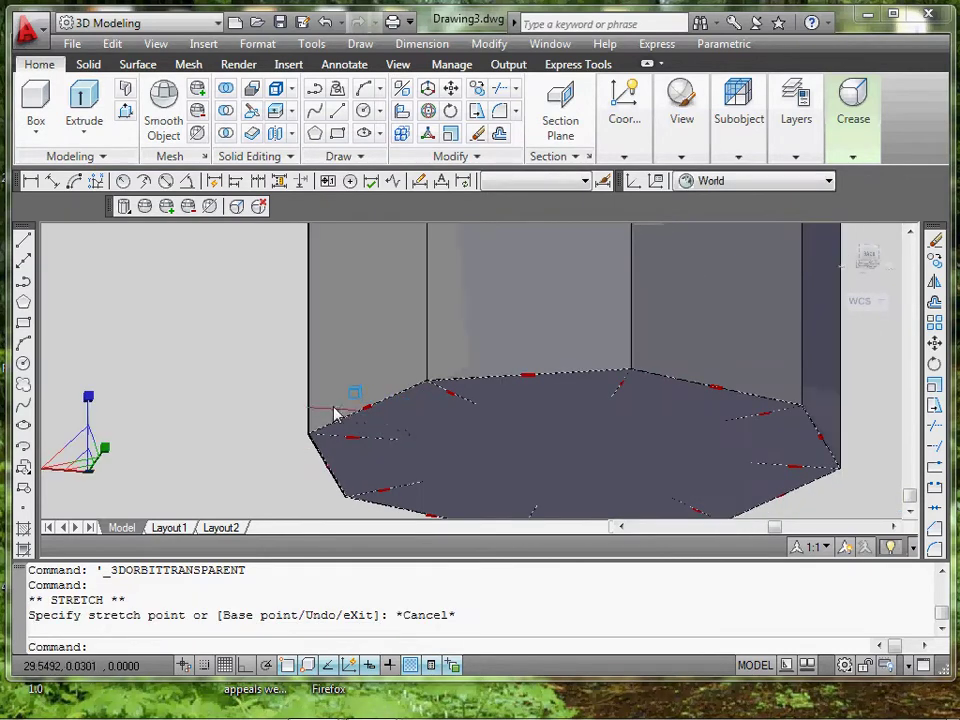
Relocate the Scale Gizmo to the centre of the cylinder's base face
{"action": "middle_click_drag", "start_coordinate": [335, 415], "coordinate": [228, 315], "text": "shift"}
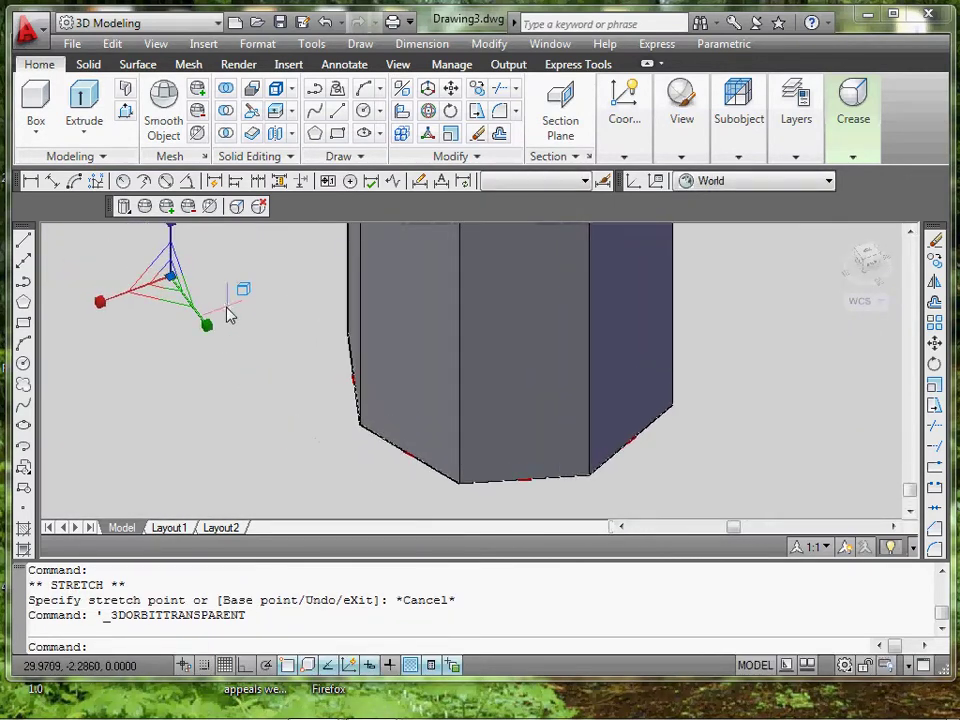
{"action": "right_click", "coordinate": [174, 283]}
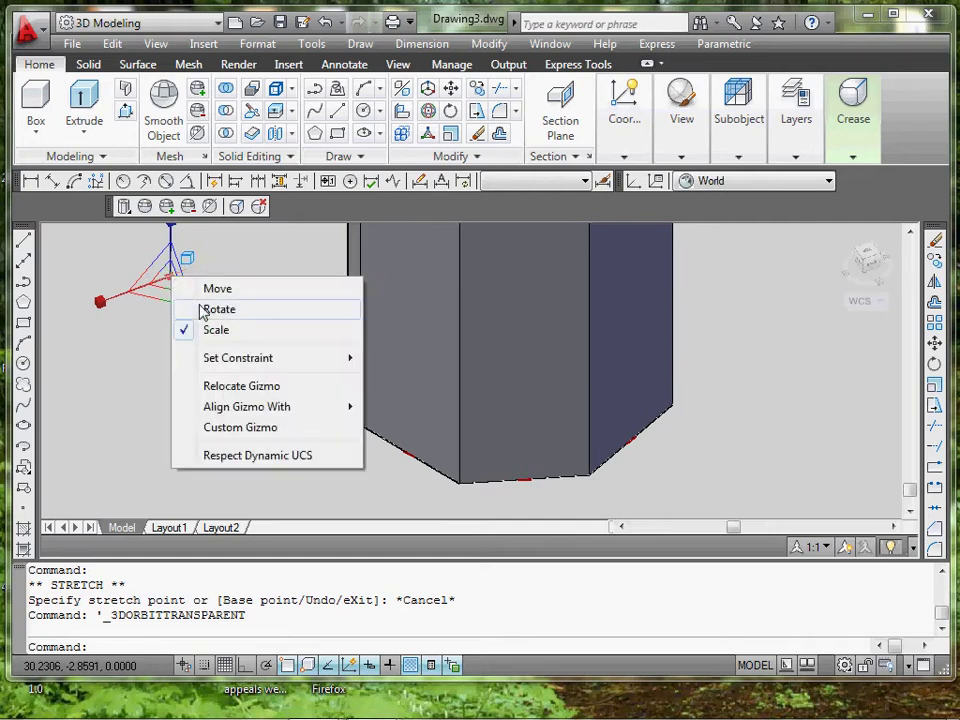
{"action": "left_click", "coordinate": [230, 385]}
{"action": "middle_click_drag", "start_coordinate": [521, 499], "coordinate": [563, 366], "text": "shift"}
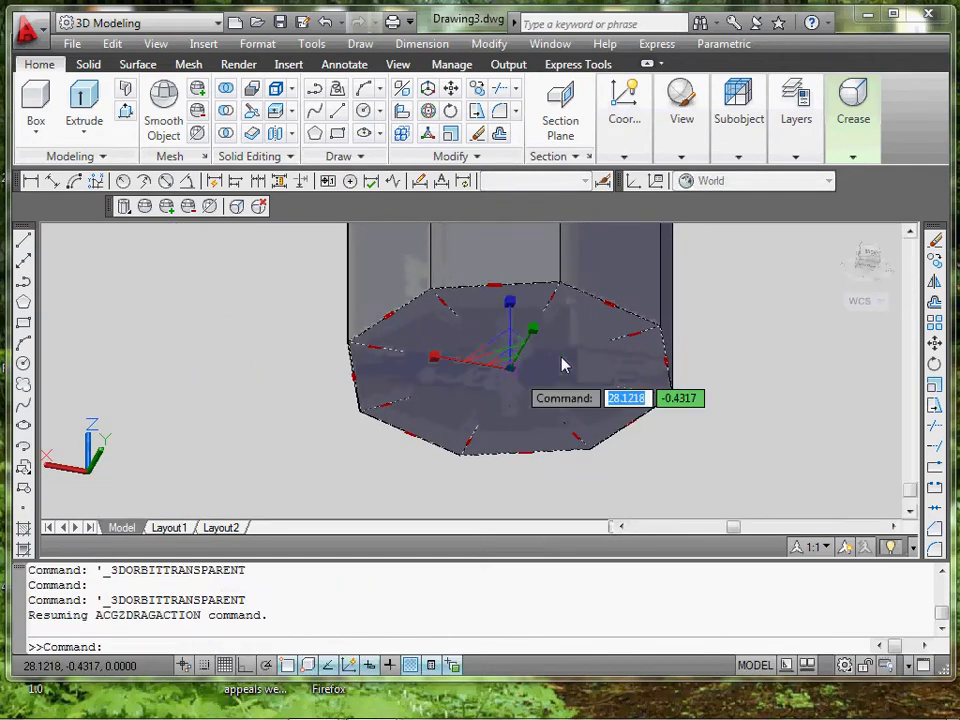
{"action": "left_click", "coordinate": [512, 387]}
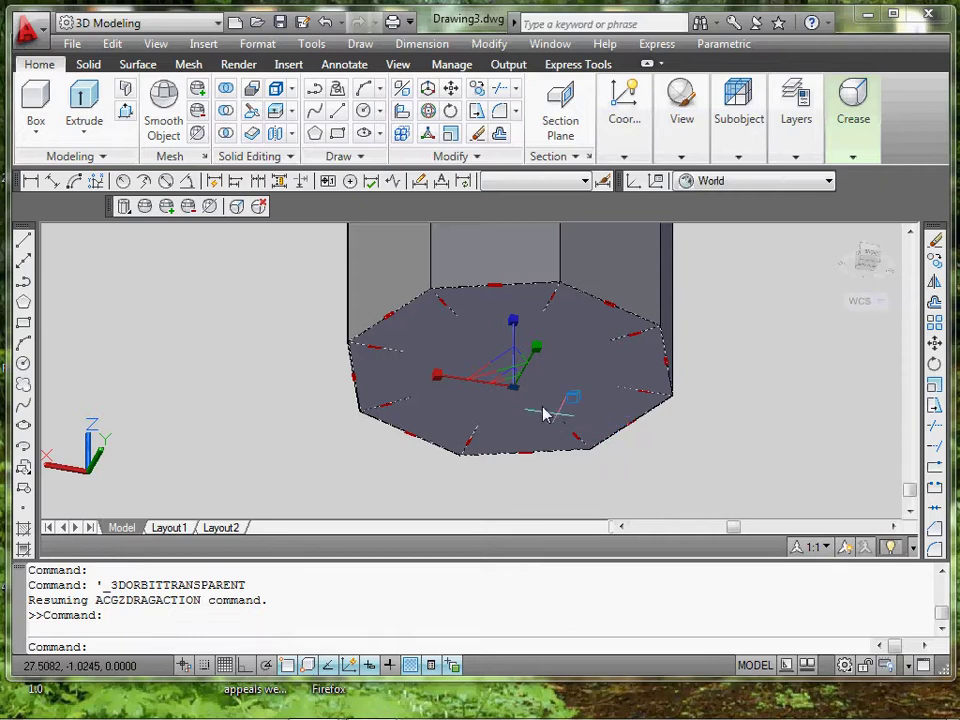
Scale the selected base edges by a factor of .75 about the gizmo and clear the selection
{"action": "left_click", "coordinate": [508, 378]}
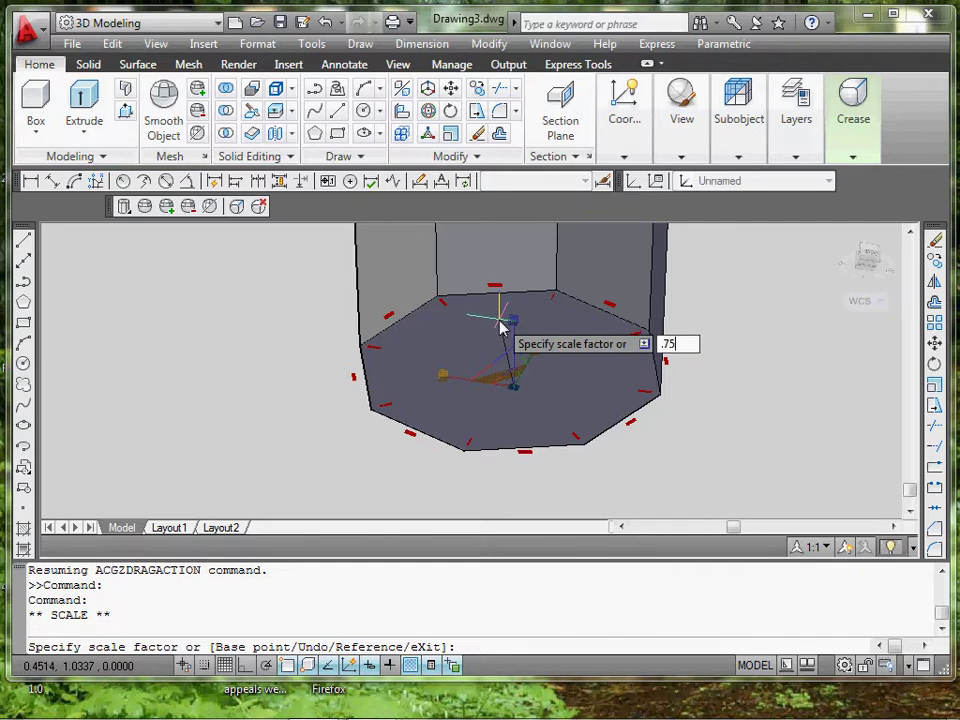
{"action": "key", "text": "Return"}
{"action": "key", "text": "Escape"}
{"action": "middle_click_drag", "start_coordinate": [636, 364], "coordinate": [540, 414], "text": "shift"}
{"action": "scroll", "coordinate": [531, 360], "scroll_direction": "down", "scroll_amount": 3}
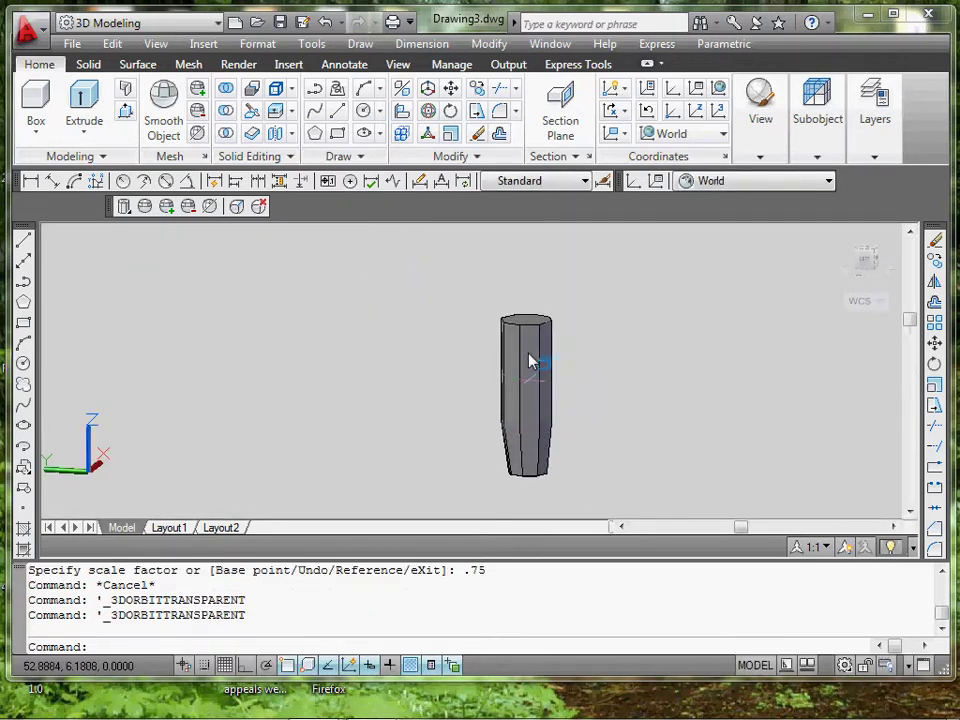
Set the subobject filter to Edge, window-select the edges of the cylinder's top face, and clear that selection
{"action": "scroll", "coordinate": [520, 337], "scroll_direction": "up", "scroll_amount": 5}
{"action": "middle_click_drag", "start_coordinate": [547, 256], "coordinate": [545, 329]}
{"action": "scroll", "coordinate": [546, 329], "scroll_direction": "up", "scroll_amount": 3}
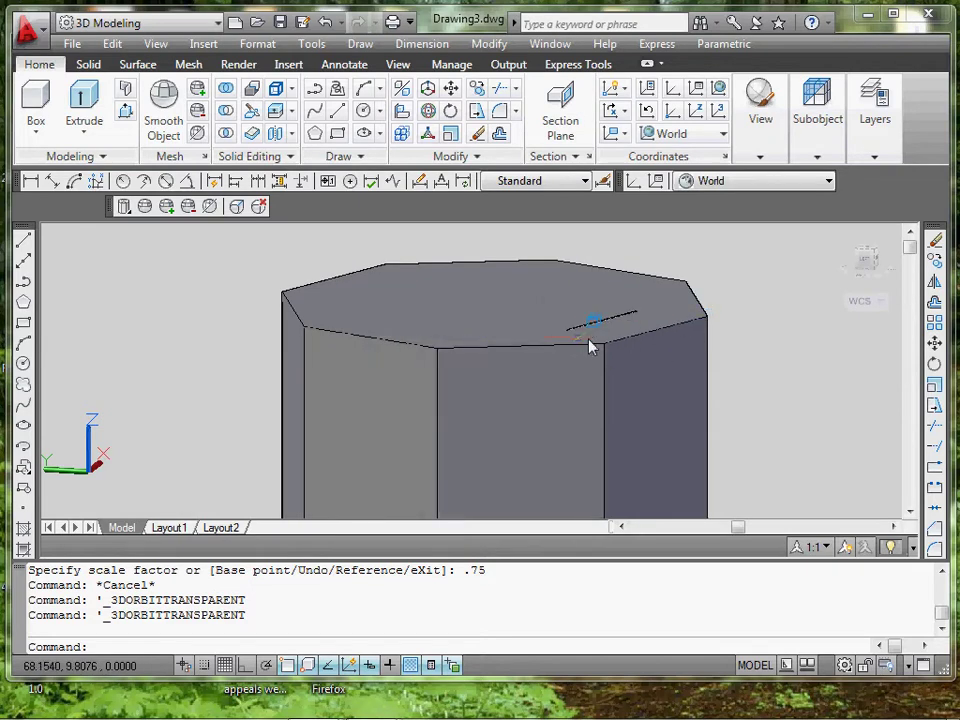
{"action": "left_click", "coordinate": [760, 118]}
{"action": "left_click", "coordinate": [820, 160]}
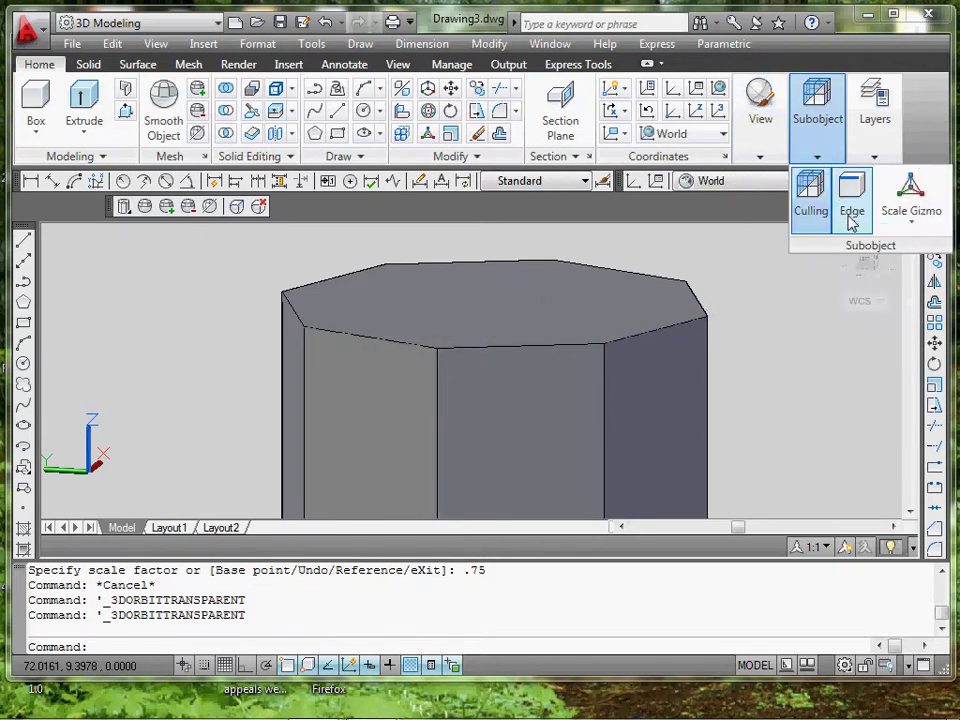
{"action": "left_click", "coordinate": [851, 221]}
{"action": "left_click", "coordinate": [865, 337]}
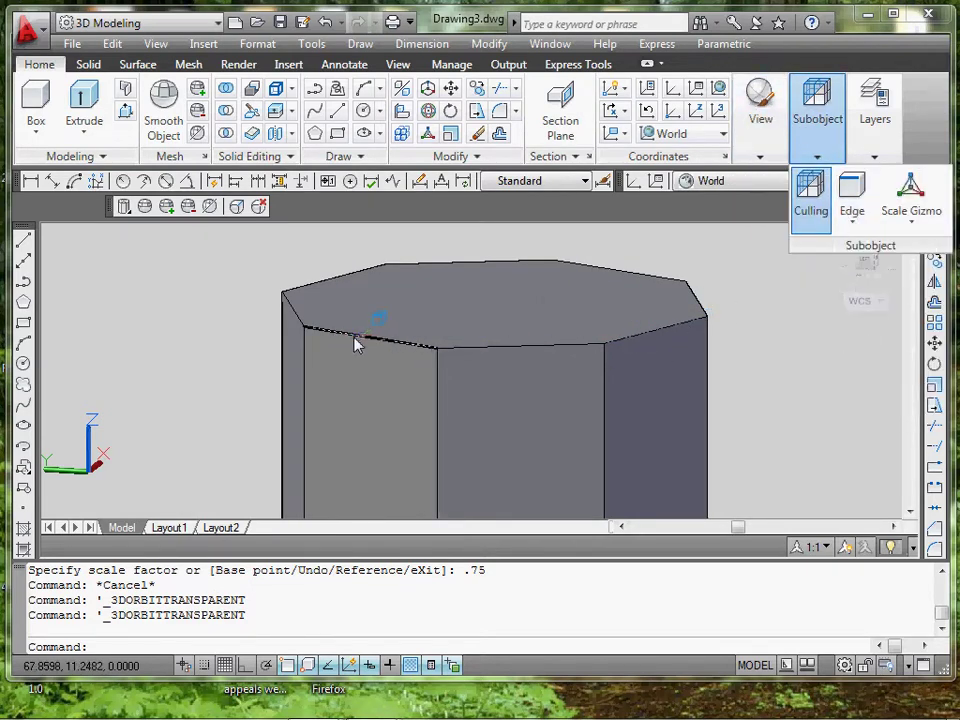
{"action": "left_click", "coordinate": [240, 362]}
{"action": "left_click", "coordinate": [769, 234]}
{"action": "key", "text": "Escape"}
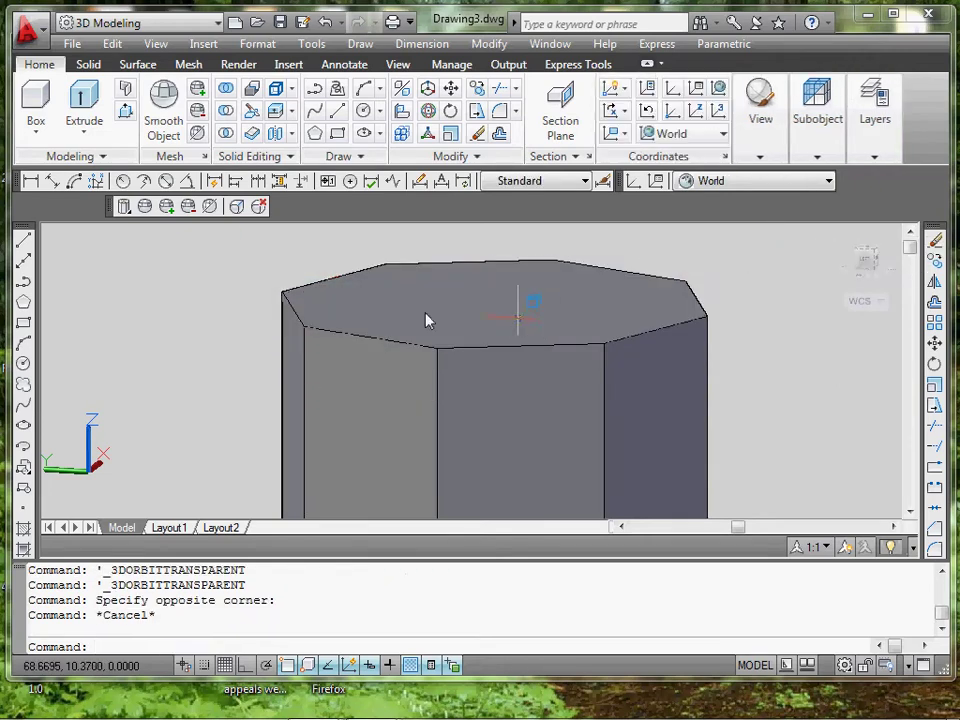
{"action": "middle_click_drag", "start_coordinate": [426, 320], "coordinate": [396, 315], "text": "shift"}
{"action": "left_click", "coordinate": [323, 271]}
{"action": "key", "text": "Escape"}
{"action": "key", "text": "Escape"}
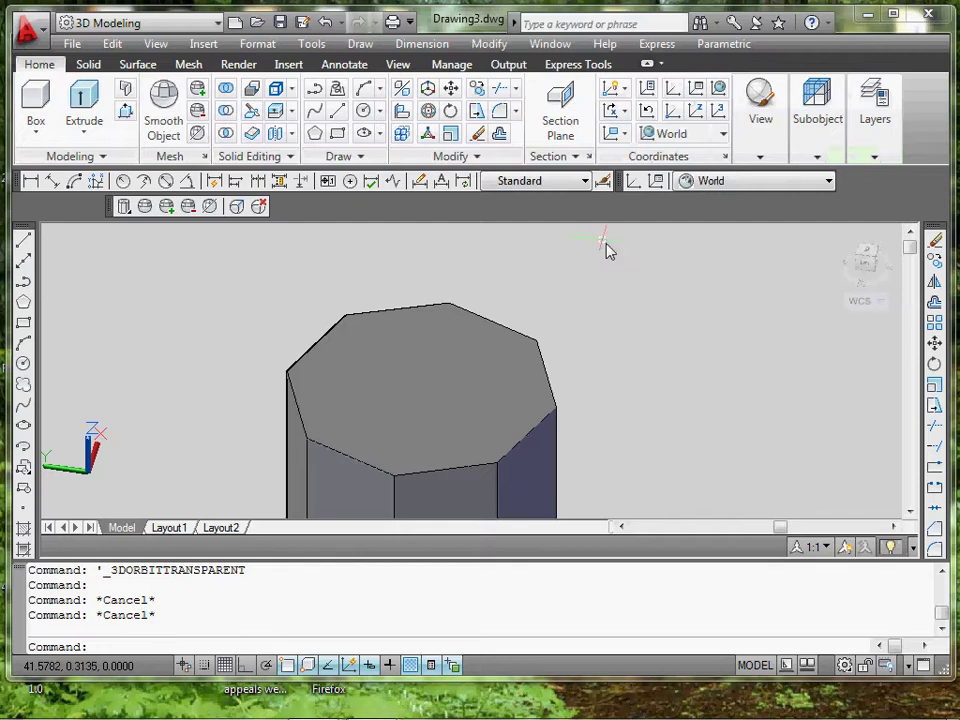
Set the subobject filter to Vertex and window-select the vertices of the cylinder's top face
{"action": "left_click", "coordinate": [812, 155]}
{"action": "left_click", "coordinate": [851, 222]}
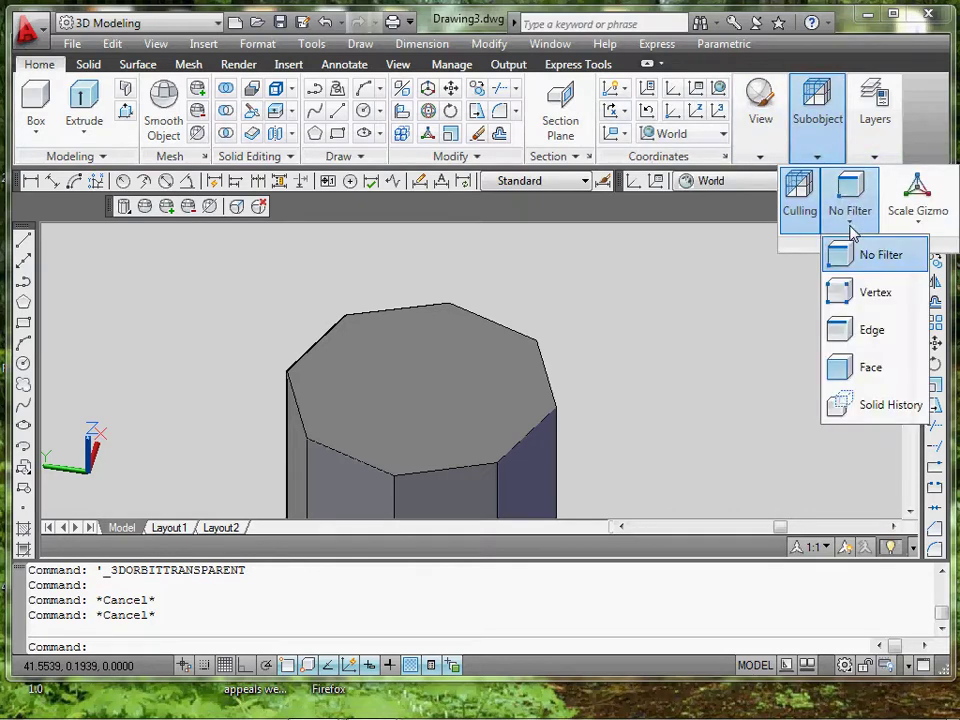
{"action": "left_click", "coordinate": [853, 300]}
{"action": "left_click", "coordinate": [249, 339]}
{"action": "left_click", "coordinate": [465, 283]}
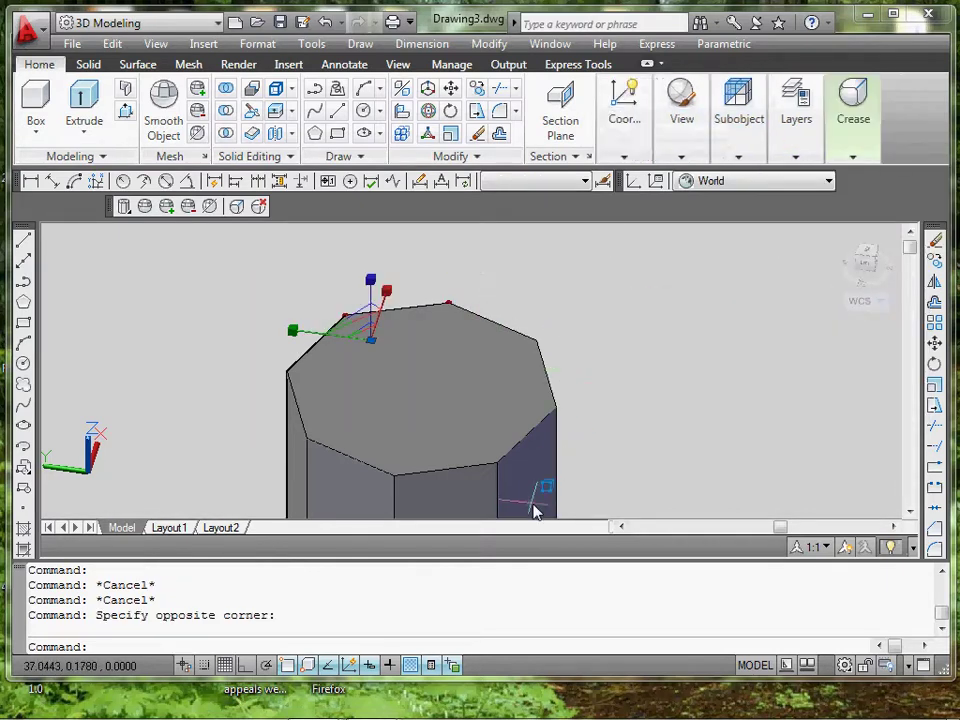
{"action": "left_click", "coordinate": [570, 285]}
{"action": "left_click", "coordinate": [251, 489]}
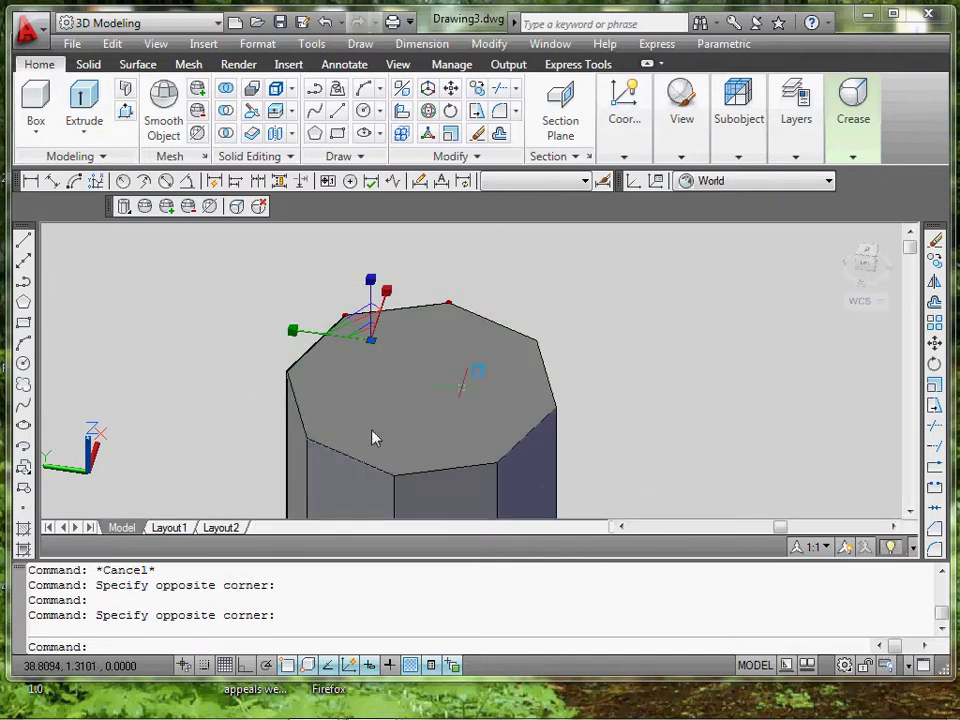
{"action": "left_click", "coordinate": [733, 274]}
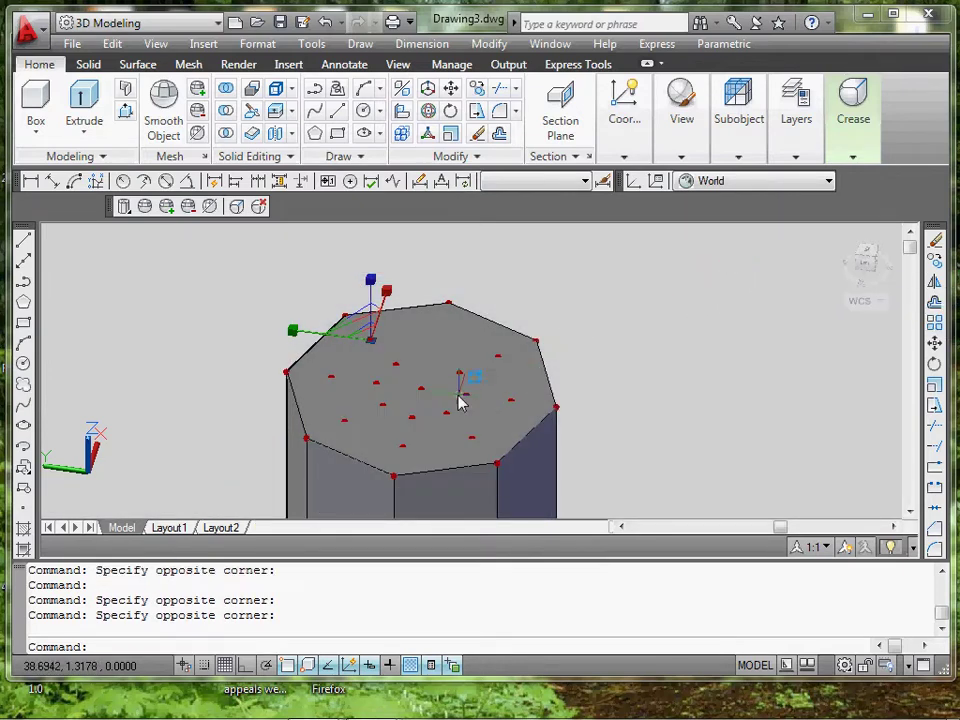
Undo the top vertex selection, window-select the top face once more, and undo that as well
{"action": "middle_click_drag", "start_coordinate": [425, 409], "coordinate": [461, 390]}
{"action": "scroll", "coordinate": [456, 340], "scroll_direction": "up", "scroll_amount": 3}
{"action": "scroll", "coordinate": [456, 340], "scroll_direction": "down", "scroll_amount": 4}
{"action": "key", "text": "ctrl+z"}
{"action": "scroll", "coordinate": [456, 360], "scroll_direction": "down", "scroll_amount": 5}
{"action": "scroll", "coordinate": [480, 249], "scroll_direction": "up", "scroll_amount": 5}
{"action": "left_click", "coordinate": [298, 422]}
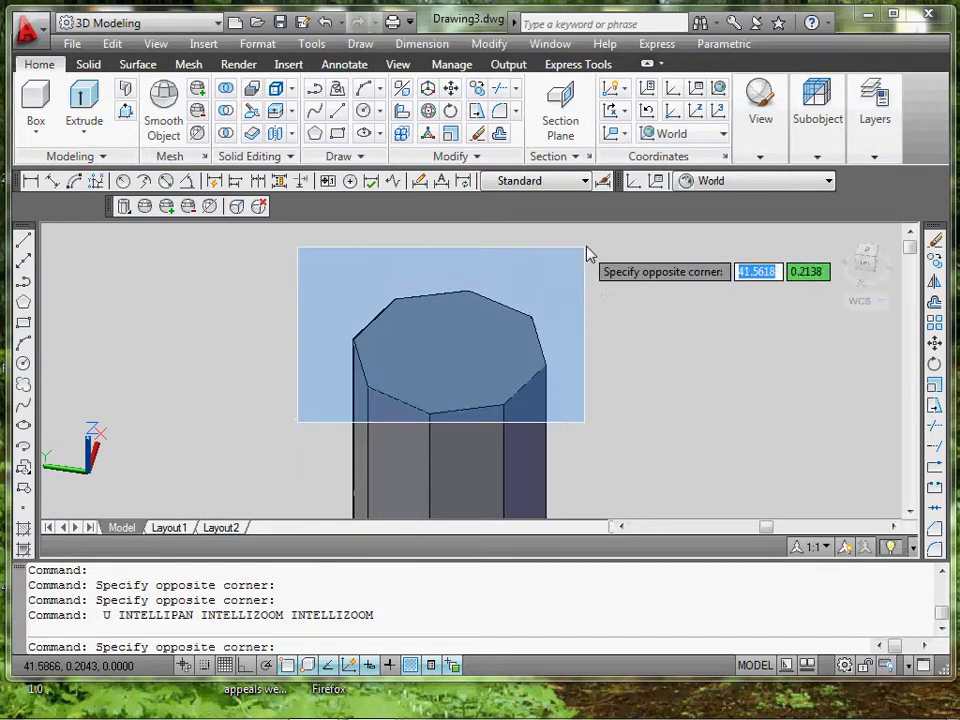
{"action": "left_click", "coordinate": [585, 249]}
{"action": "key", "text": "ctrl+z"}
{"action": "key", "text": "ctrl+z"}
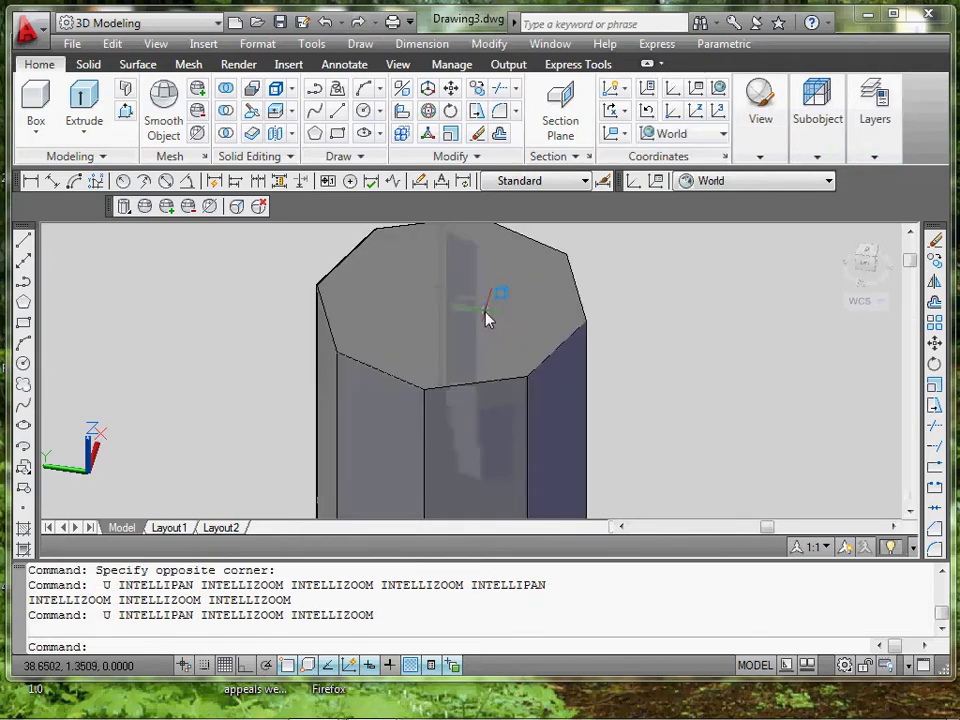
Switch the subobject filter from Vertex to Edge and window-select all edges of the cylinder's top face
{"action": "scroll", "coordinate": [486, 317], "scroll_direction": "down", "scroll_amount": 2}
{"action": "scroll", "coordinate": [541, 418], "scroll_direction": "down", "scroll_amount": 4}
{"action": "mouse_move", "coordinate": [541, 418]}
{"action": "middle_mouse_down"}
{"action": "mouse_move", "coordinate": [536, 295]}
{"action": "mouse_move", "coordinate": [538, 395]}
{"action": "middle_mouse_up"}
{"action": "scroll", "coordinate": [536, 295], "scroll_direction": "up", "scroll_amount": 5}
{"action": "left_click", "coordinate": [822, 153]}
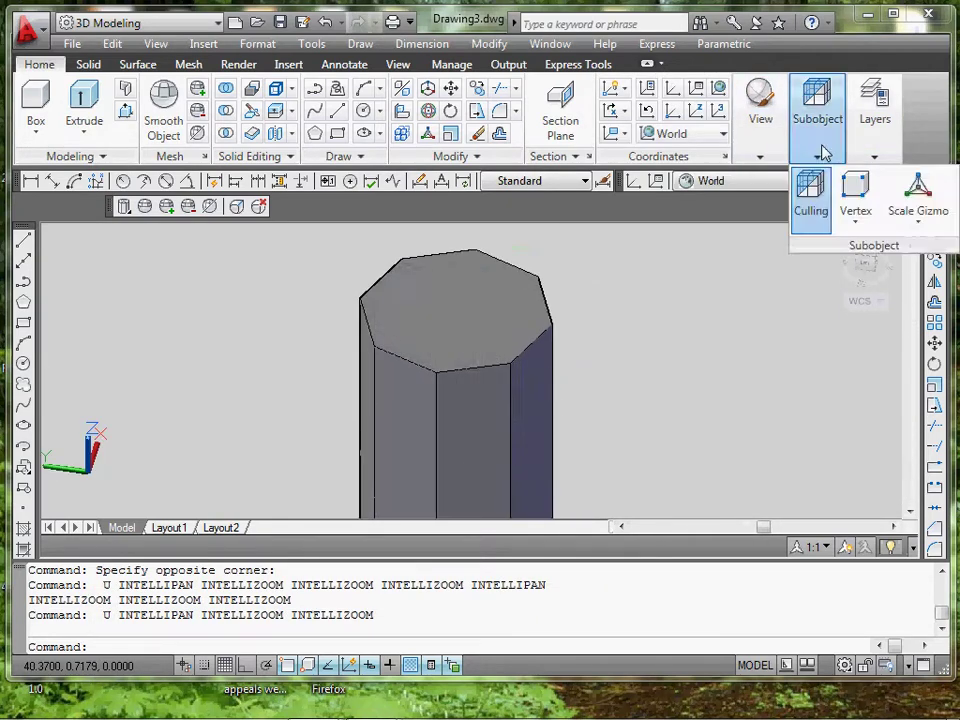
{"action": "left_click", "coordinate": [857, 222]}
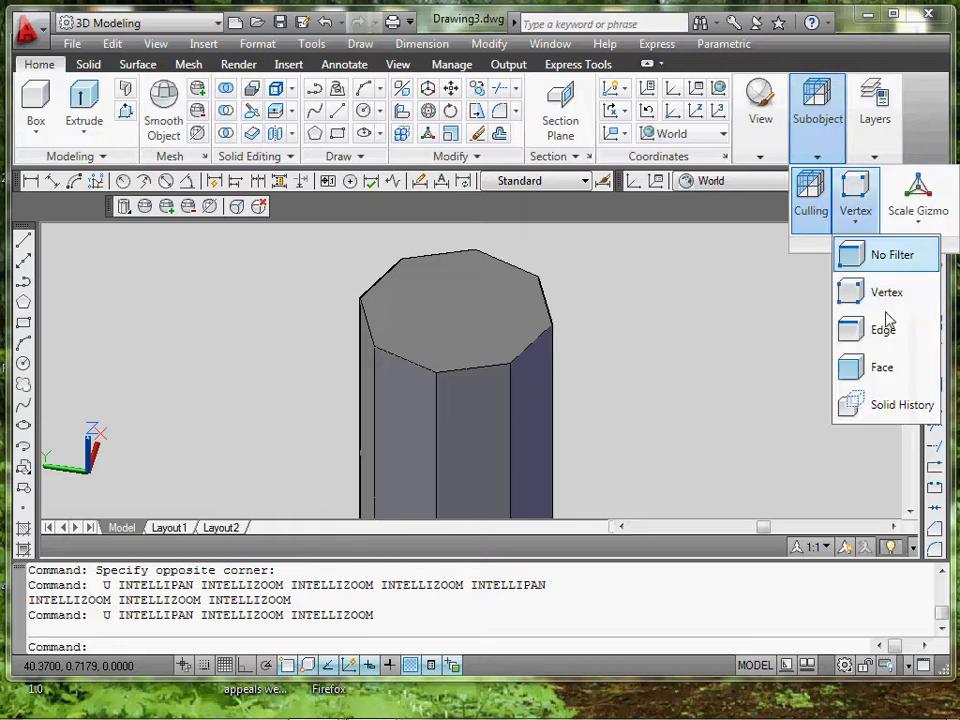
{"action": "left_click", "coordinate": [335, 383]}
{"action": "left_click", "coordinate": [332, 397]}
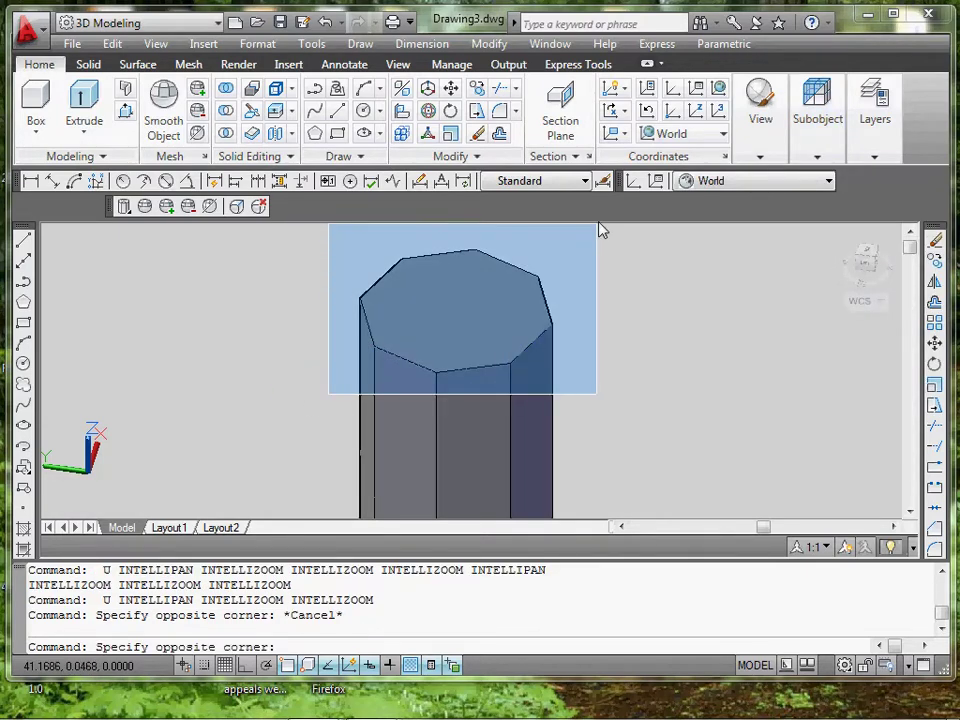
{"action": "left_click", "coordinate": [598, 228]}
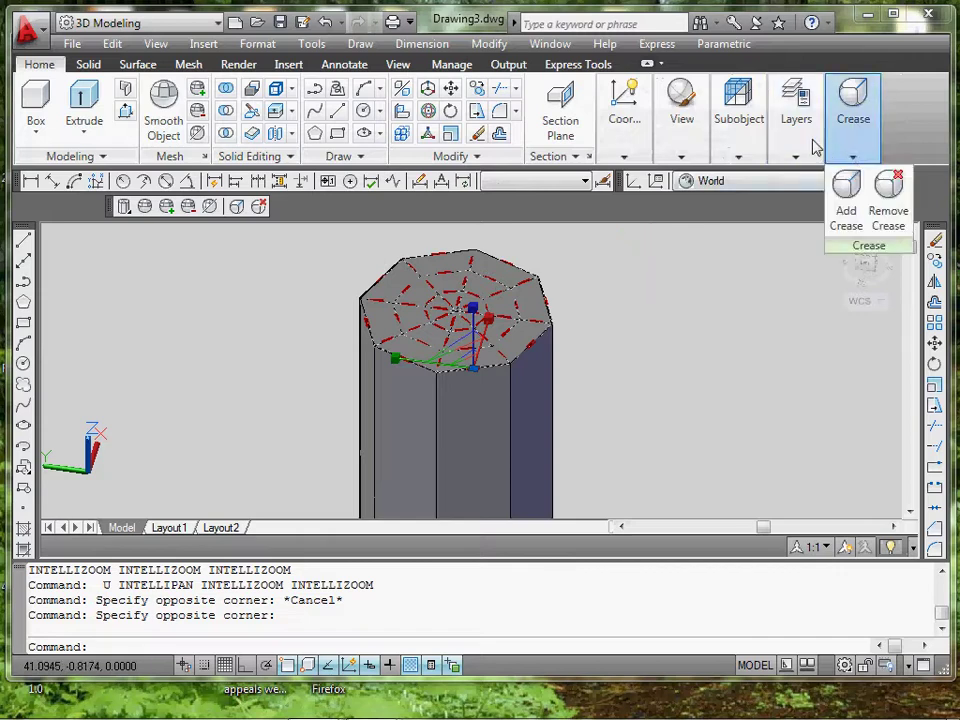
{"action": "mouse_move", "coordinate": [796, 140]}
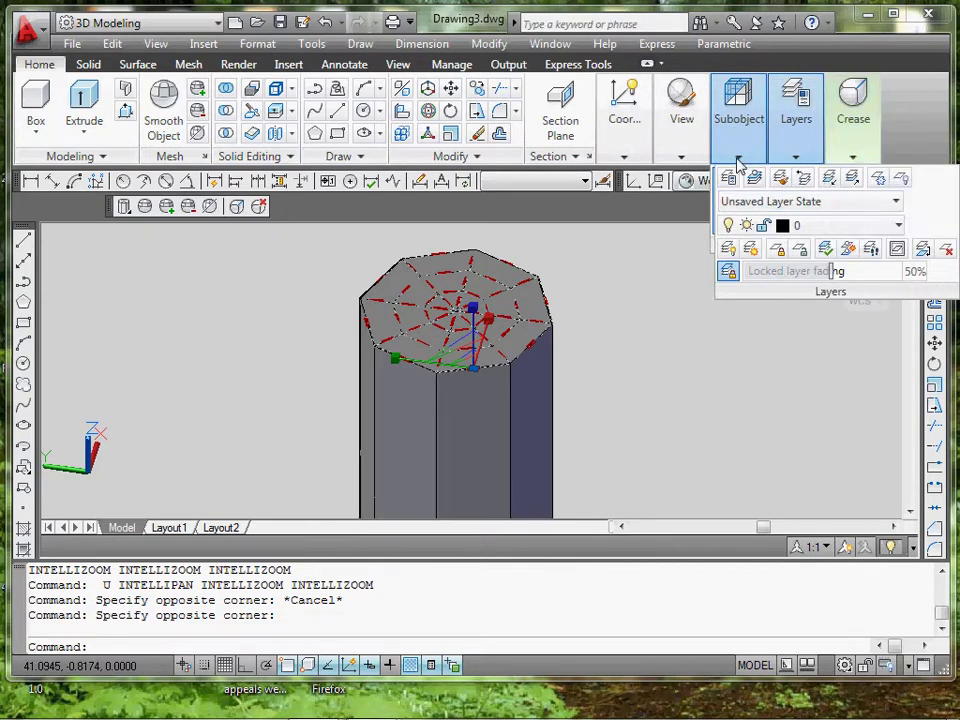
{"action": "left_click", "coordinate": [830, 212]}
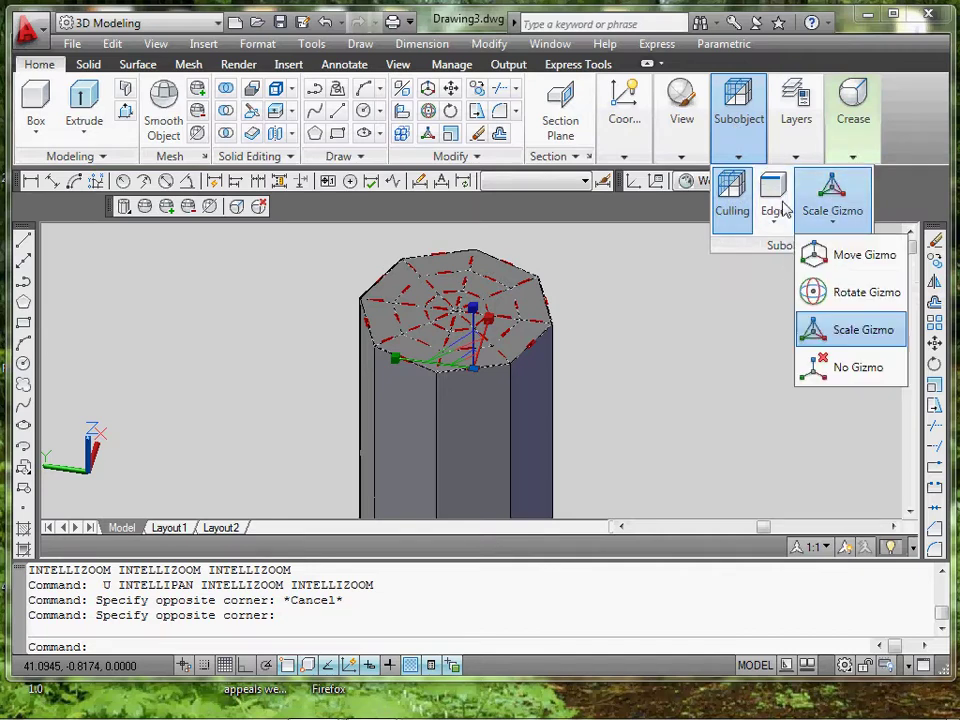
{"action": "right_click", "coordinate": [476, 376]}
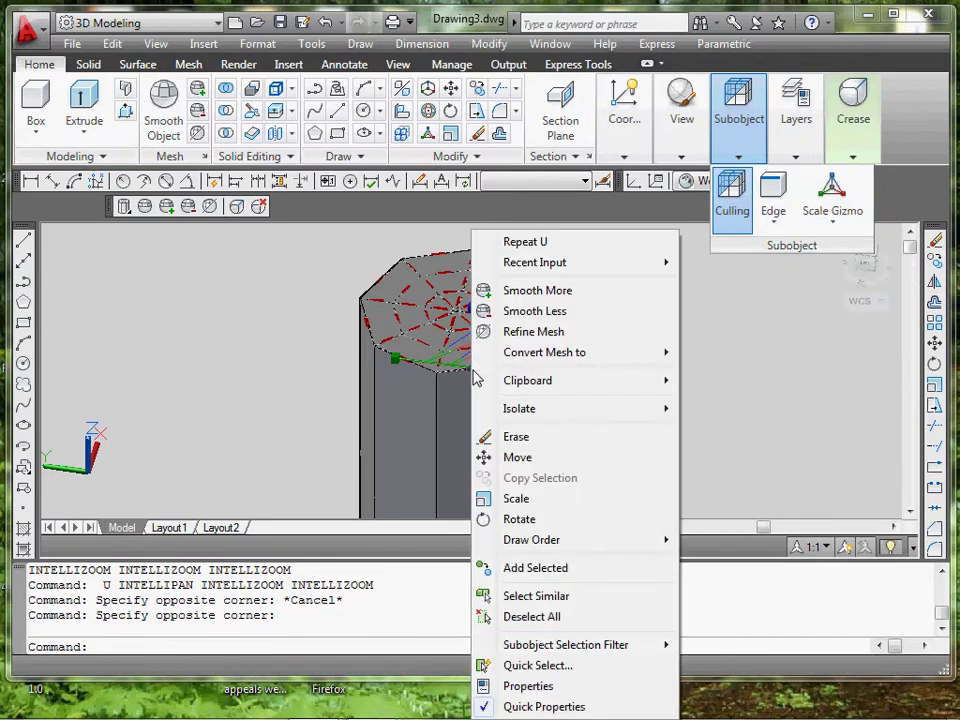
{"action": "left_click", "coordinate": [712, 385]}
{"action": "left_click", "coordinate": [703, 382]}
{"action": "scroll", "coordinate": [508, 371], "scroll_direction": "up", "scroll_amount": 2}
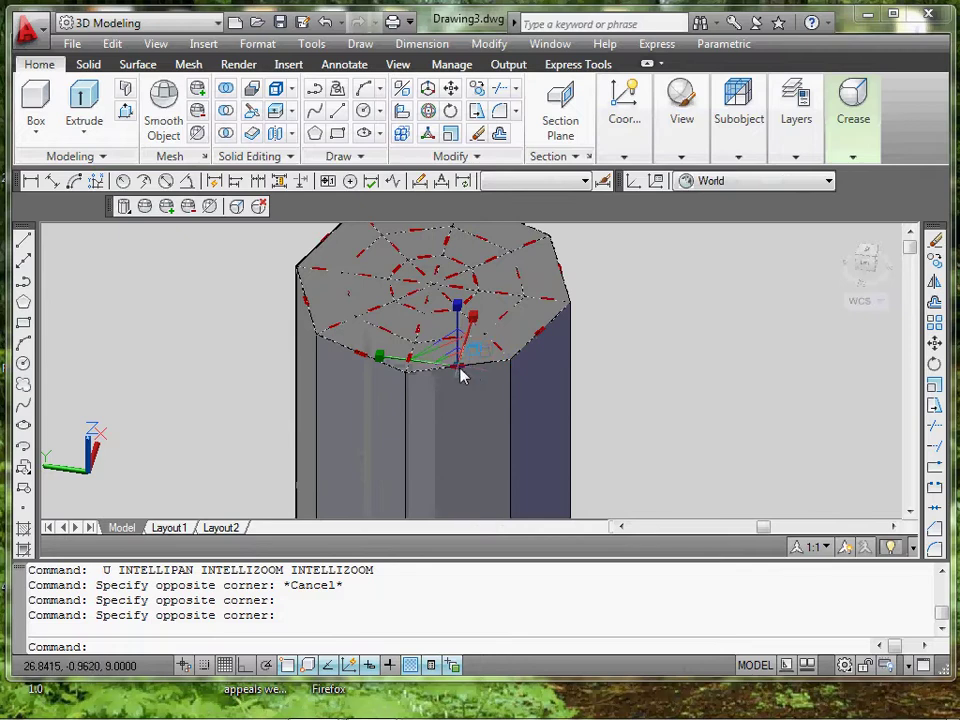
{"action": "right_click", "coordinate": [462, 374]}
{"action": "left_click", "coordinate": [527, 480]}
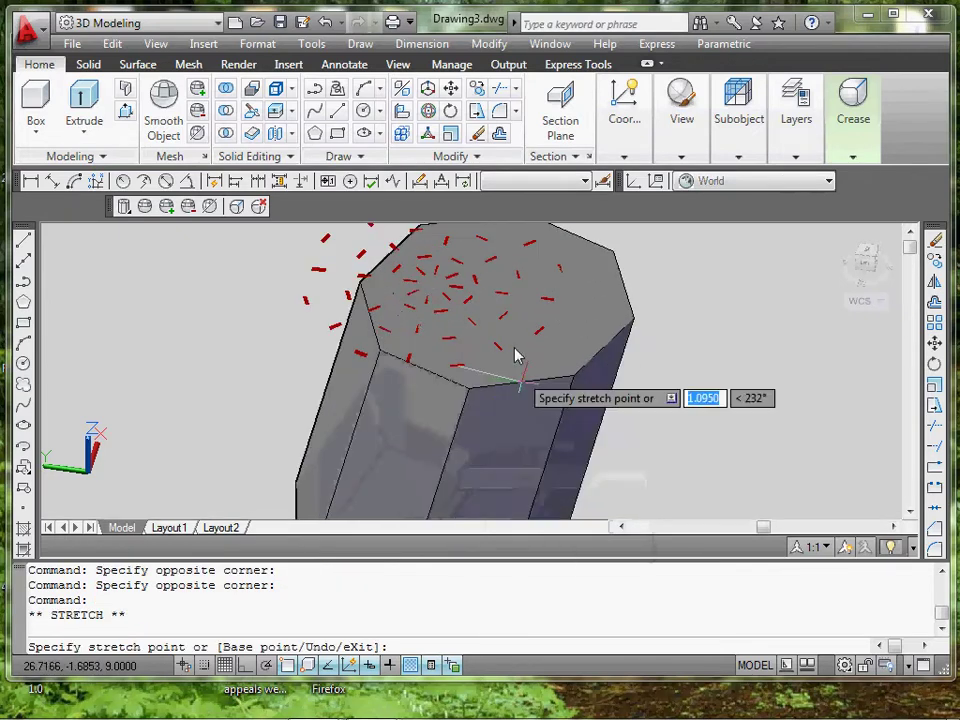
{"action": "scroll", "coordinate": [500, 345], "scroll_direction": "down", "scroll_amount": 4}
{"action": "key", "text": "Escape"}
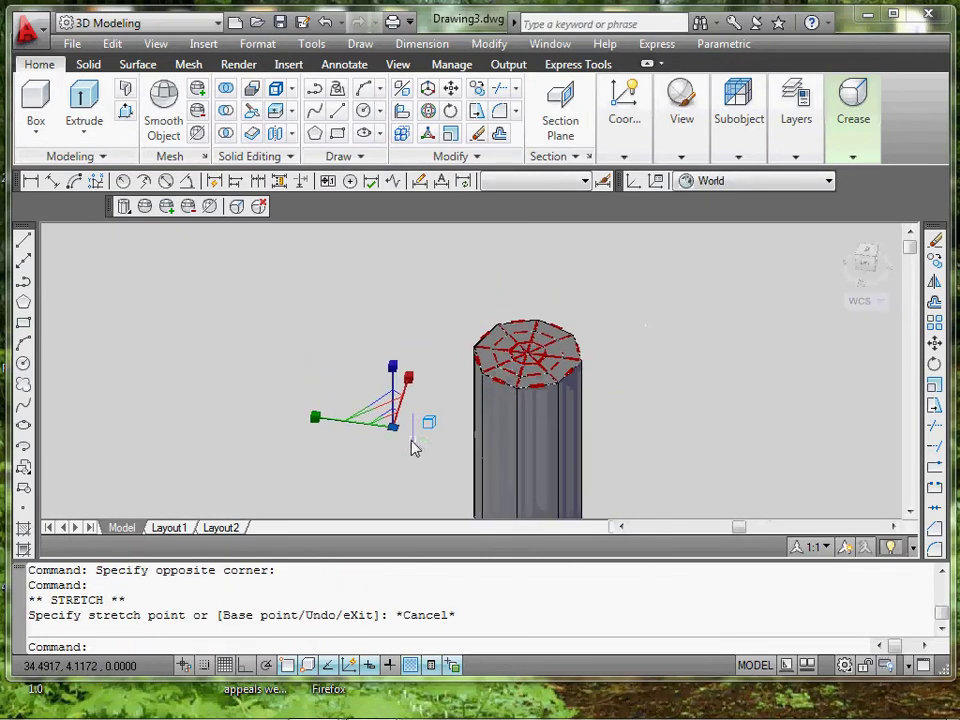
Relocate the Scale Gizmo to the centre of the mesh cylinder's top face
{"action": "right_click", "coordinate": [395, 437]}
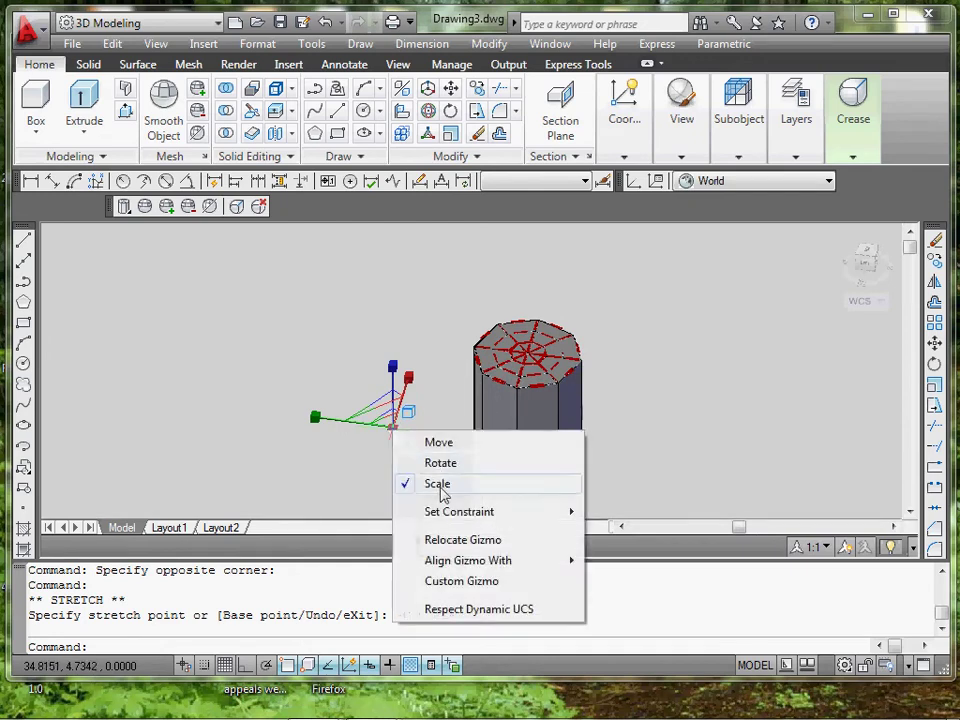
{"action": "left_click", "coordinate": [452, 545]}
{"action": "scroll", "coordinate": [525, 364], "scroll_direction": "up", "scroll_amount": 2}
{"action": "left_click", "coordinate": [538, 367]}
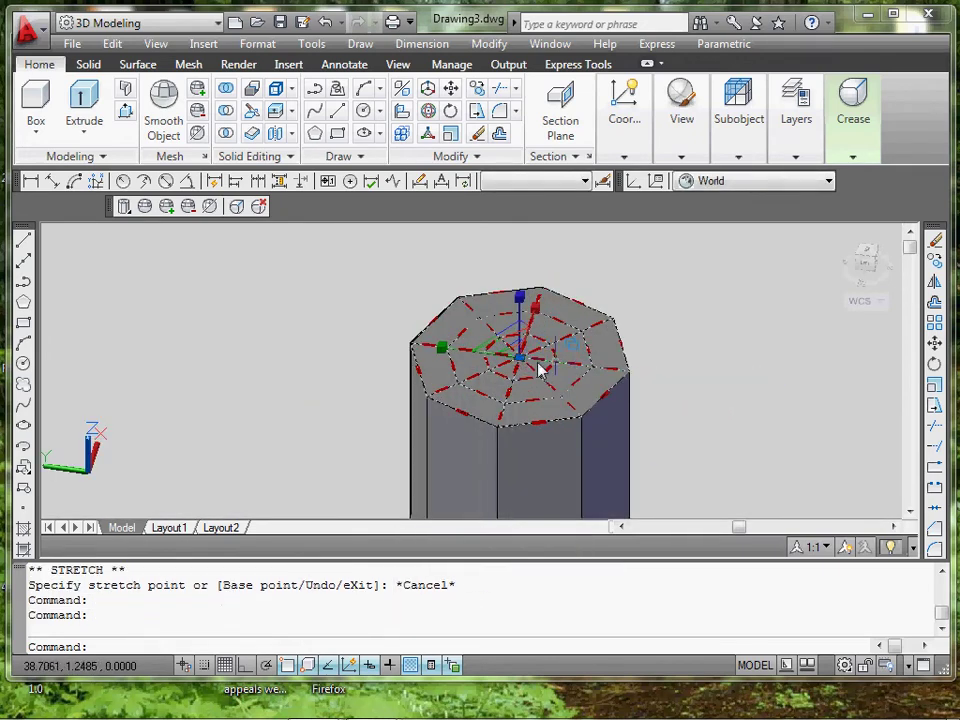
{"action": "left_click", "coordinate": [490, 350]}
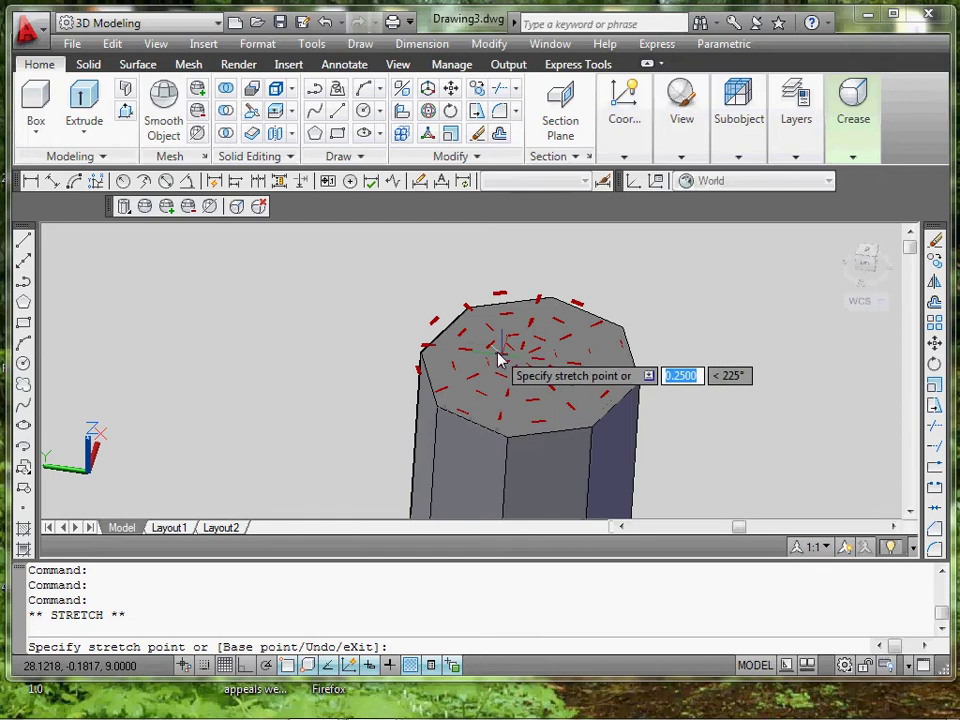
{"action": "key", "text": "Escape"}
{"action": "scroll", "coordinate": [505, 358], "scroll_direction": "up", "scroll_amount": 2}
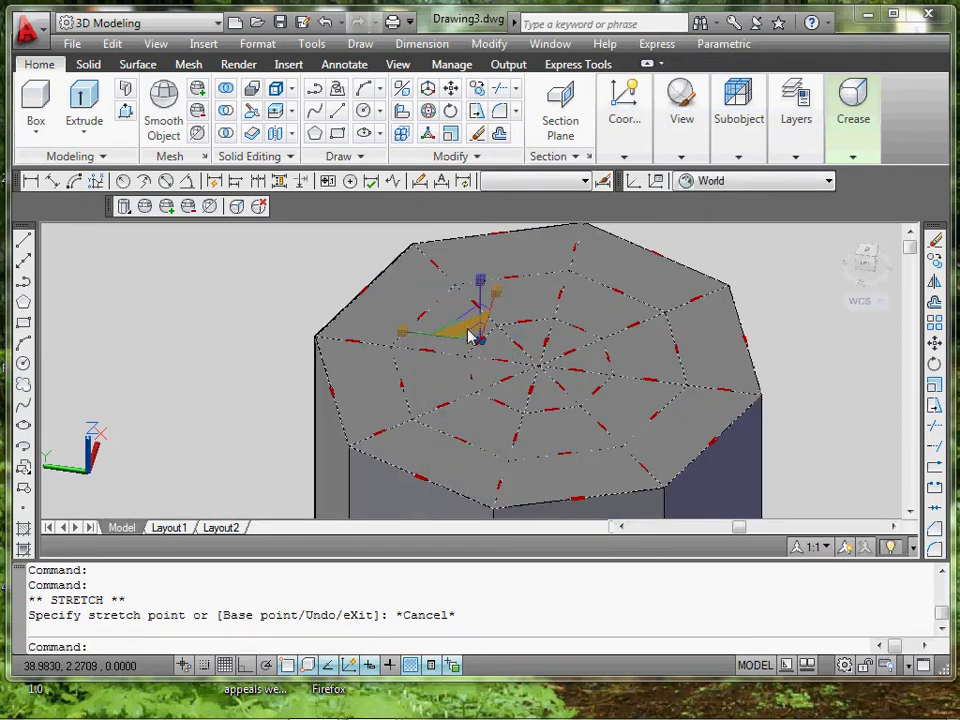
{"action": "left_click", "coordinate": [462, 328]}
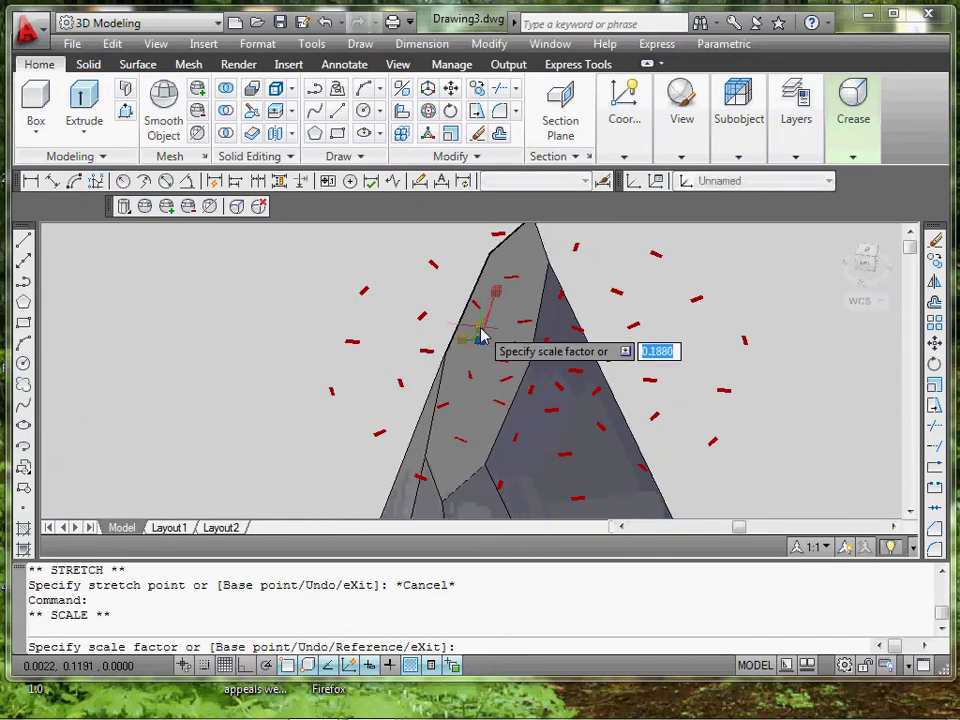
{"action": "key", "text": "Escape"}
{"action": "scroll", "coordinate": [465, 328], "scroll_direction": "up", "scroll_amount": 1}
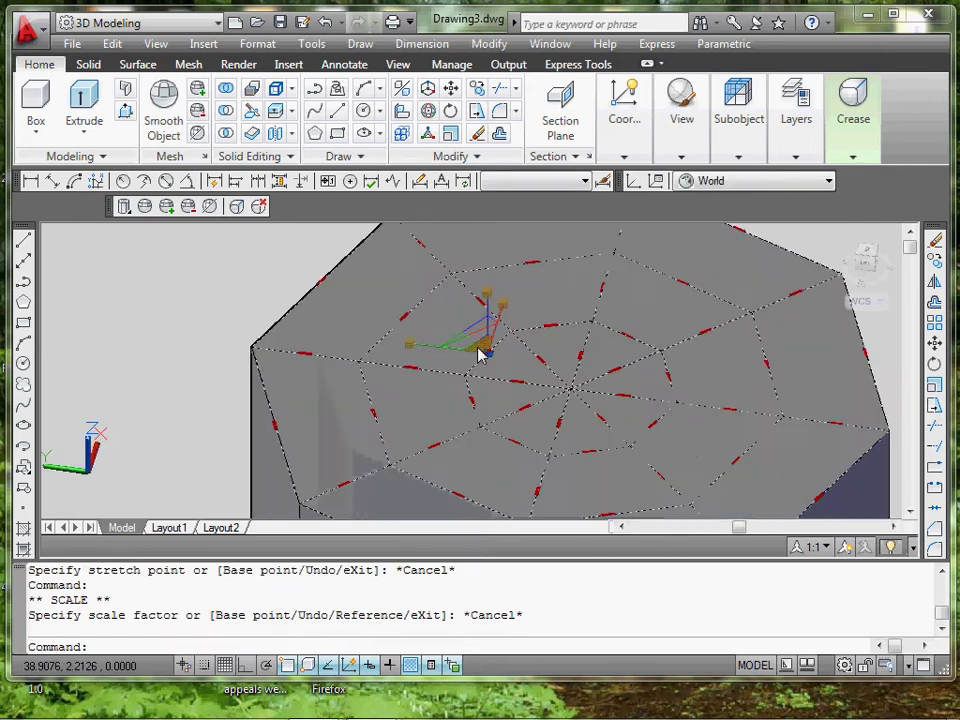
Scale the selected top edges uniformly by a factor of .5 with the gizmo and clear the selection
{"action": "left_click", "coordinate": [481, 355]}
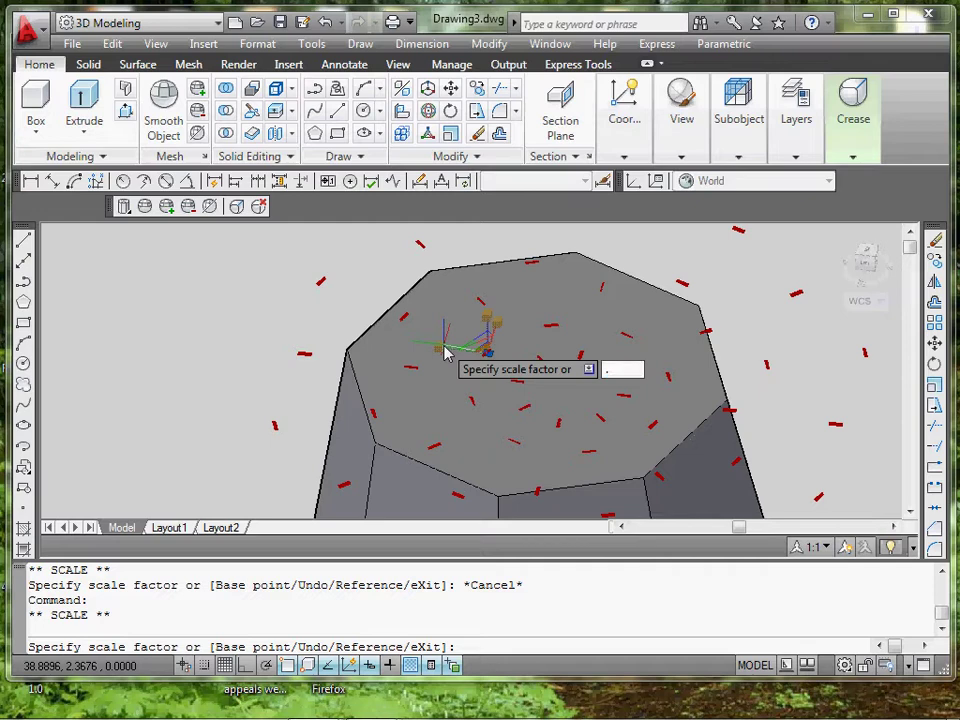
{"action": "type", "text": ".5"}
{"action": "key", "text": "Return"}
{"action": "key", "text": "Escape"}
Examine the tapered mesh body and its top face from several angles
{"action": "scroll", "coordinate": [489, 347], "scroll_direction": "down", "scroll_amount": 3}
{"action": "scroll", "coordinate": [566, 414], "scroll_direction": "up", "scroll_amount": 2}
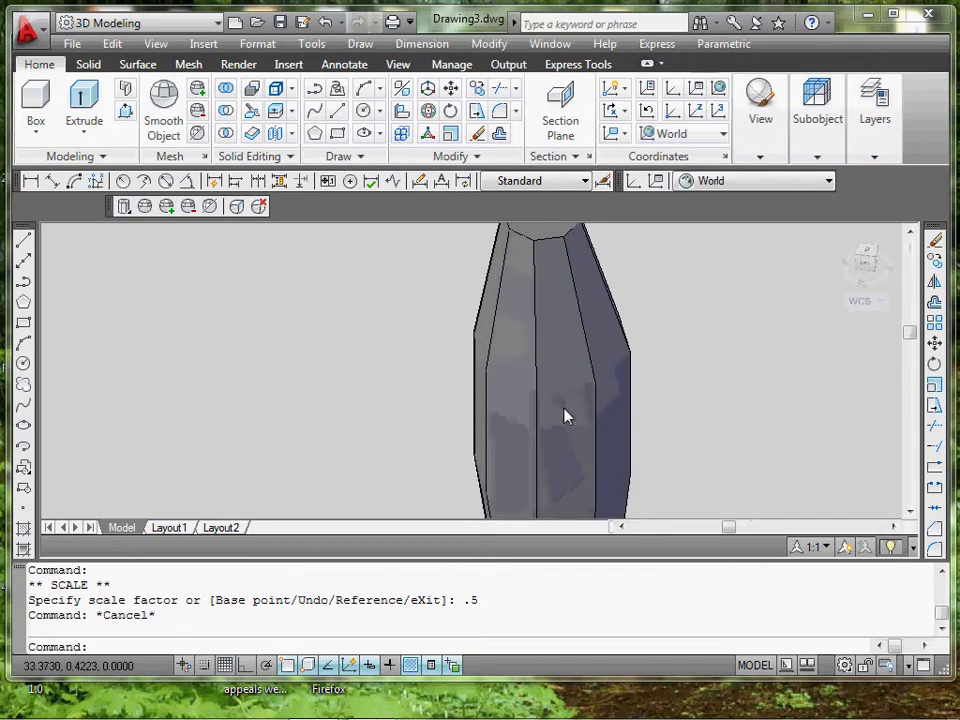
{"action": "scroll", "coordinate": [493, 430], "scroll_direction": "down", "scroll_amount": 3}
{"action": "mouse_move", "coordinate": [493, 430]}
{"action": "middle_mouse_down", "text": "shift"}
{"action": "mouse_move", "coordinate": [549, 343]}
{"action": "mouse_move", "coordinate": [589, 429]}
{"action": "mouse_move", "coordinate": [497, 421]}
{"action": "middle_mouse_up", "text": "shift"}
{"action": "scroll", "coordinate": [585, 319], "scroll_direction": "up", "scroll_amount": 8}
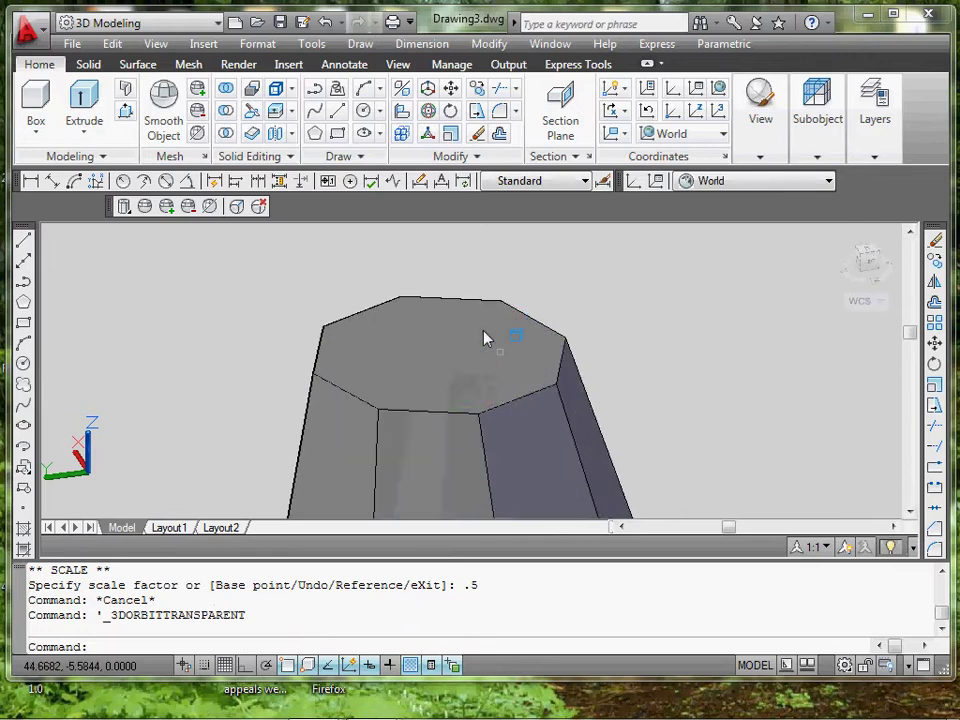
{"action": "scroll", "coordinate": [421, 360], "scroll_direction": "down", "scroll_amount": 3}
{"action": "middle_click_drag", "start_coordinate": [424, 326], "coordinate": [541, 438], "text": "shift"}
{"action": "scroll", "coordinate": [541, 438], "scroll_direction": "up", "scroll_amount": 2}
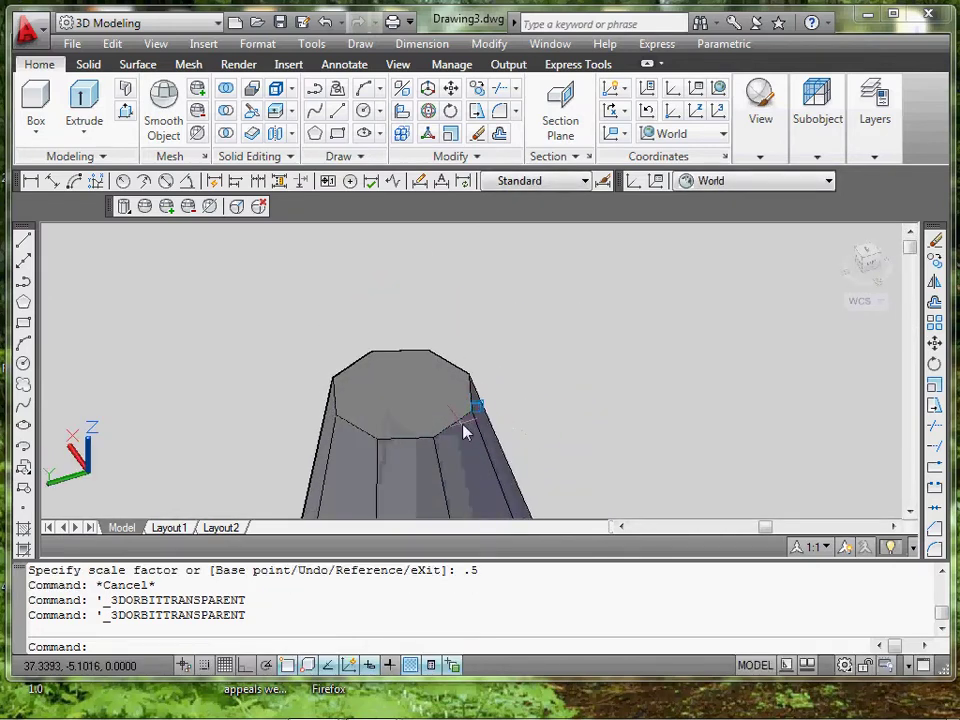
{"action": "left_click", "coordinate": [391, 410]}
{"action": "key", "text": "Escape"}
{"action": "key", "text": "Escape"}
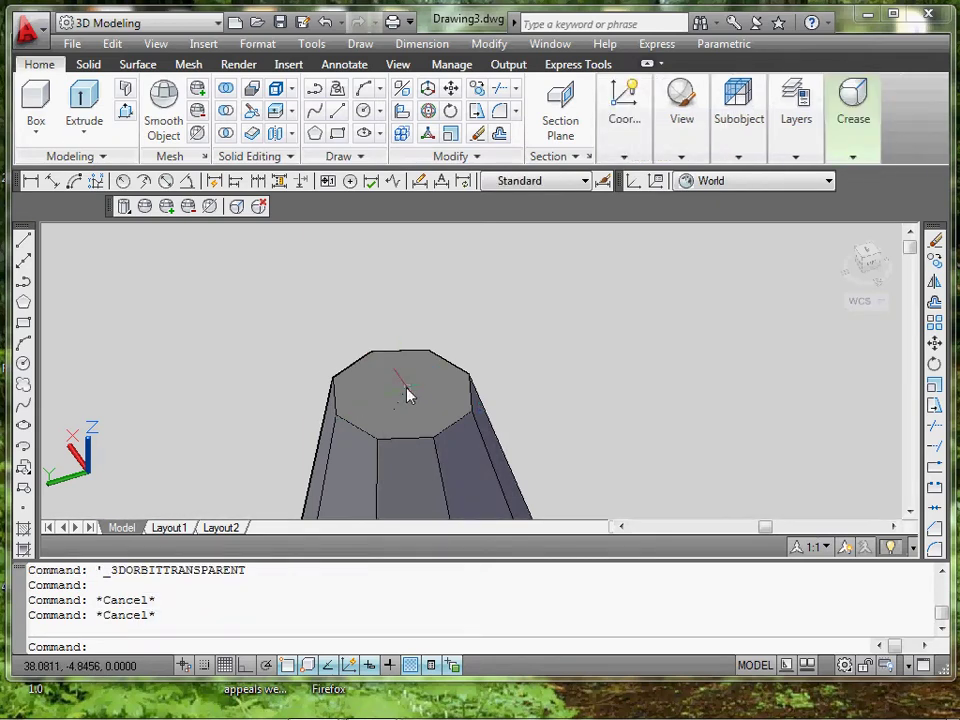
{"action": "key", "text": "Escape"}
{"action": "key", "text": "Escape"}
{"action": "key", "text": "Escape"}
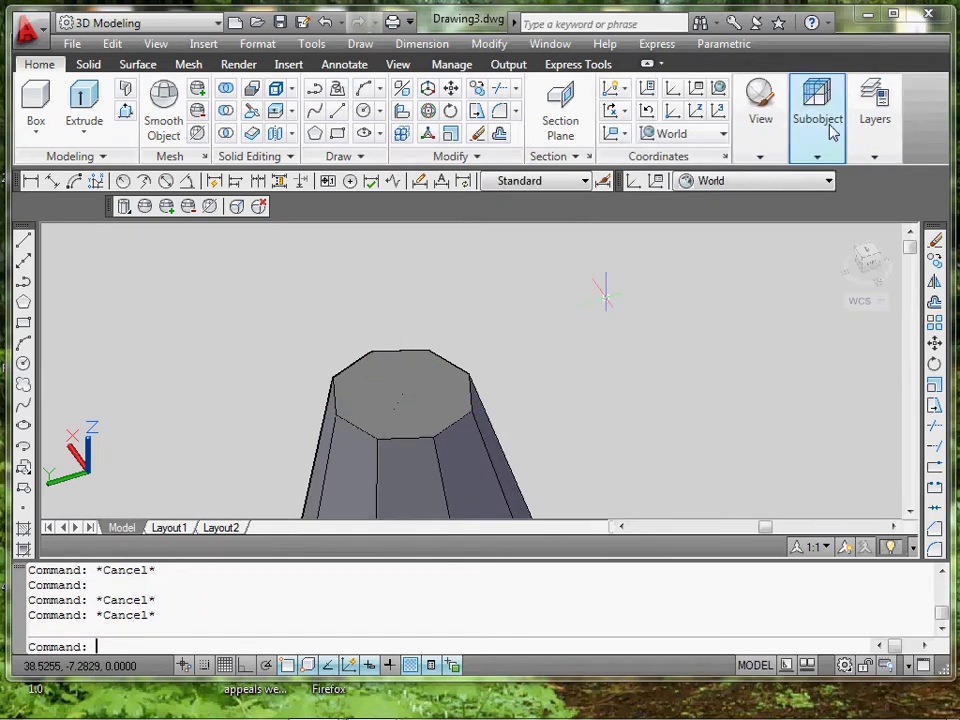
Set the subobject selection filter to No Filter
{"action": "mouse_move", "coordinate": [813, 150]}
{"action": "left_click", "coordinate": [849, 222]}
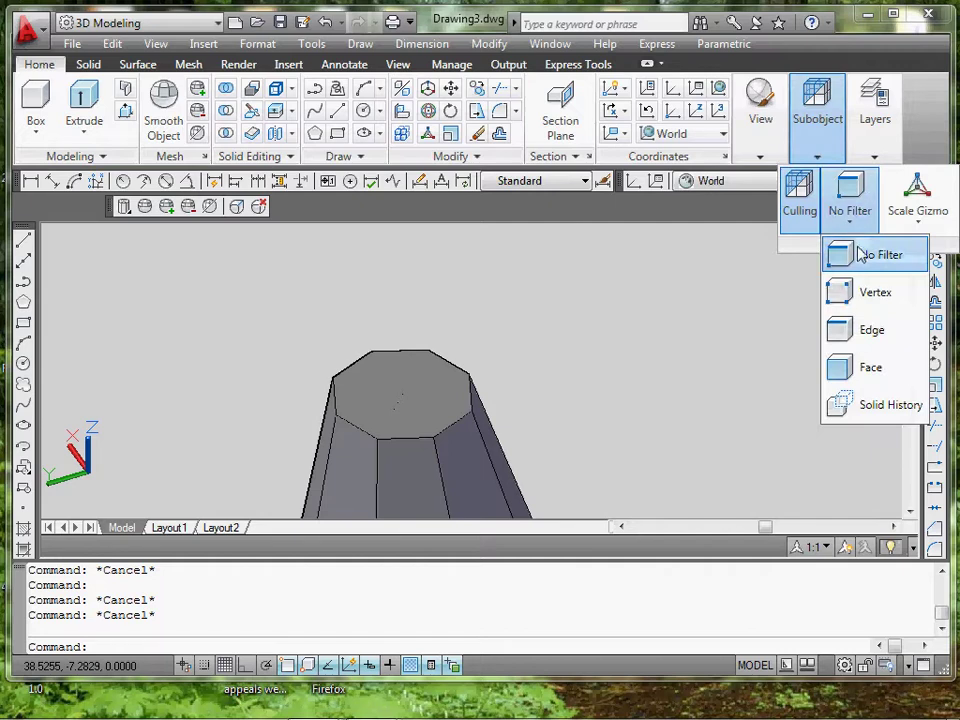
{"action": "left_click", "coordinate": [861, 256]}
{"action": "scroll", "coordinate": [420, 412], "scroll_direction": "up", "scroll_amount": 5}
{"action": "key", "text": "Escape"}
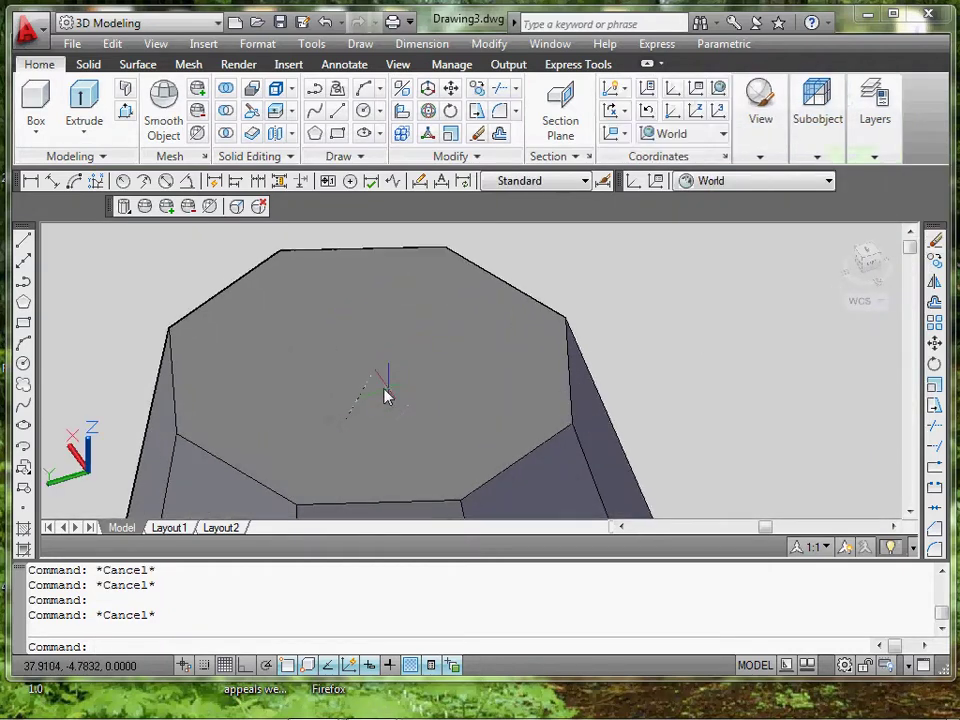
{"action": "scroll", "coordinate": [381, 413], "scroll_direction": "down", "scroll_amount": 2}
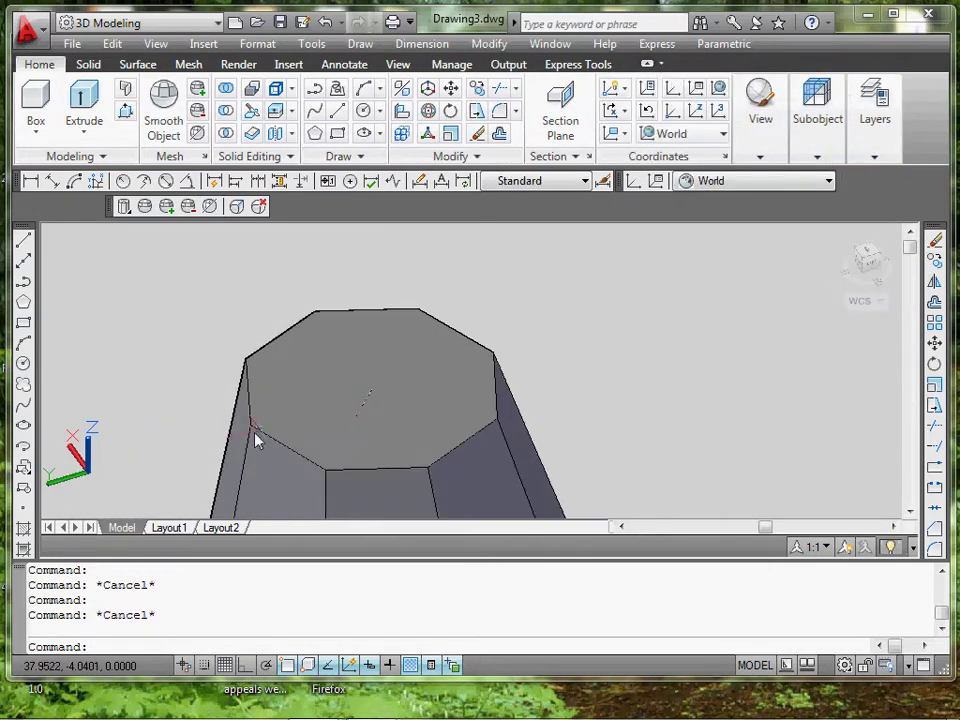
{"action": "left_click", "coordinate": [145, 485]}
{"action": "left_click", "coordinate": [578, 256]}
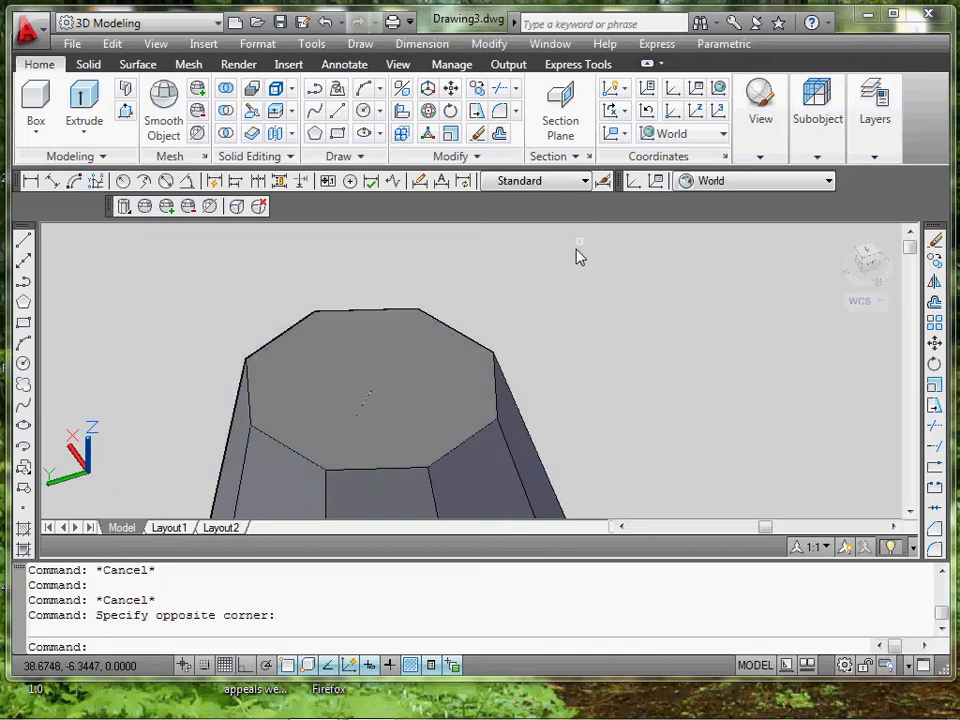
{"action": "key", "text": "Escape"}
{"action": "left_click", "coordinate": [333, 378]}
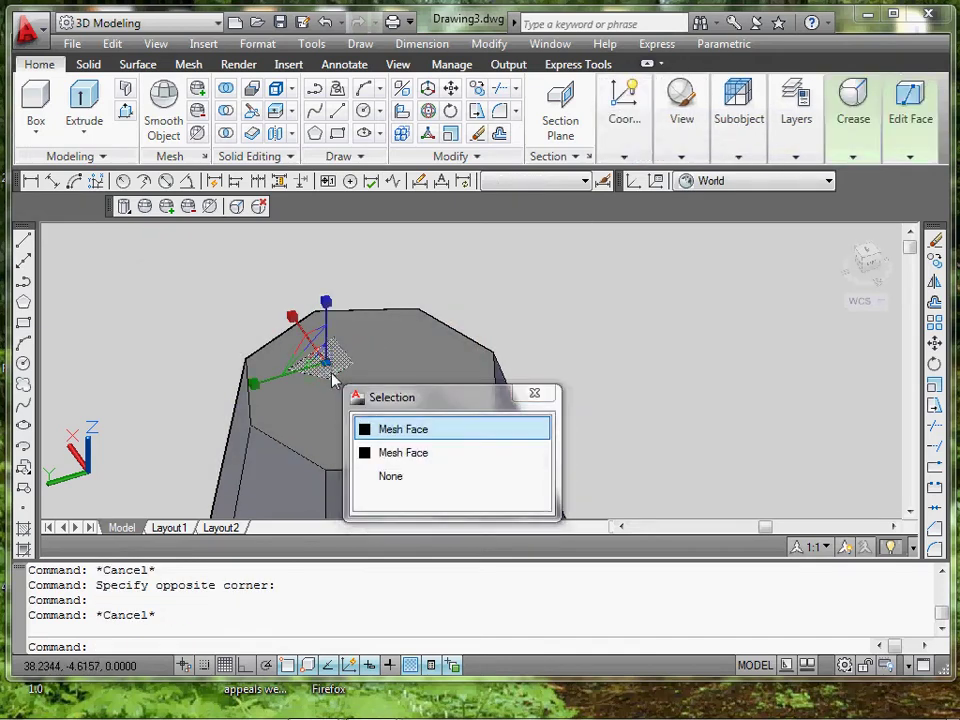
{"action": "left_click", "coordinate": [331, 367]}
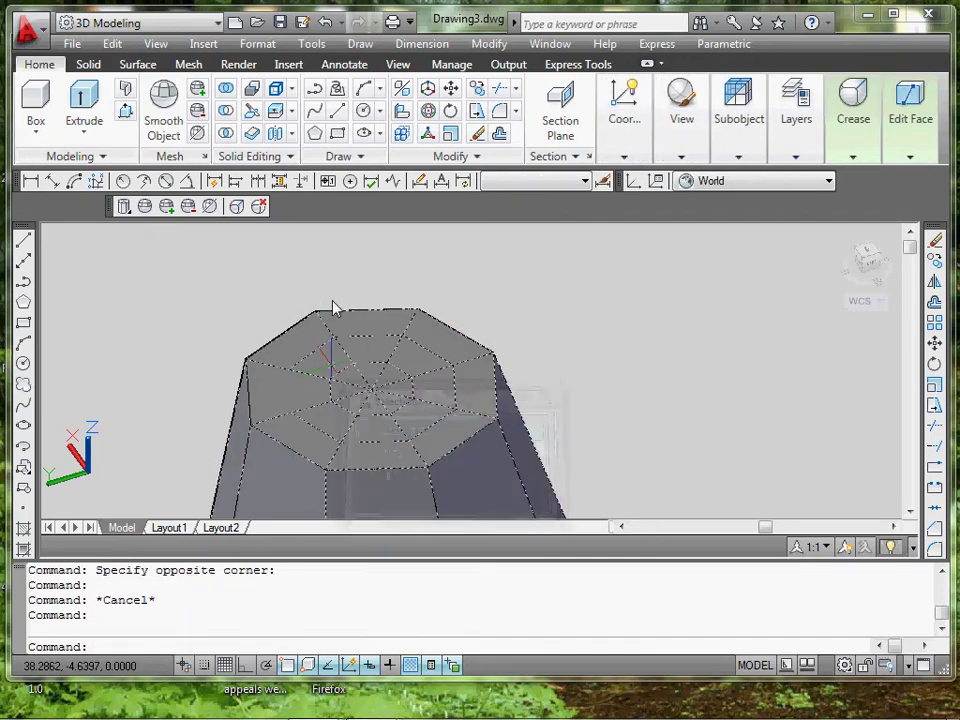
{"action": "key", "text": "Escape"}
{"action": "left_click", "coordinate": [333, 364]}
{"action": "left_click", "coordinate": [326, 358]}
{"action": "key", "text": "Escape"}
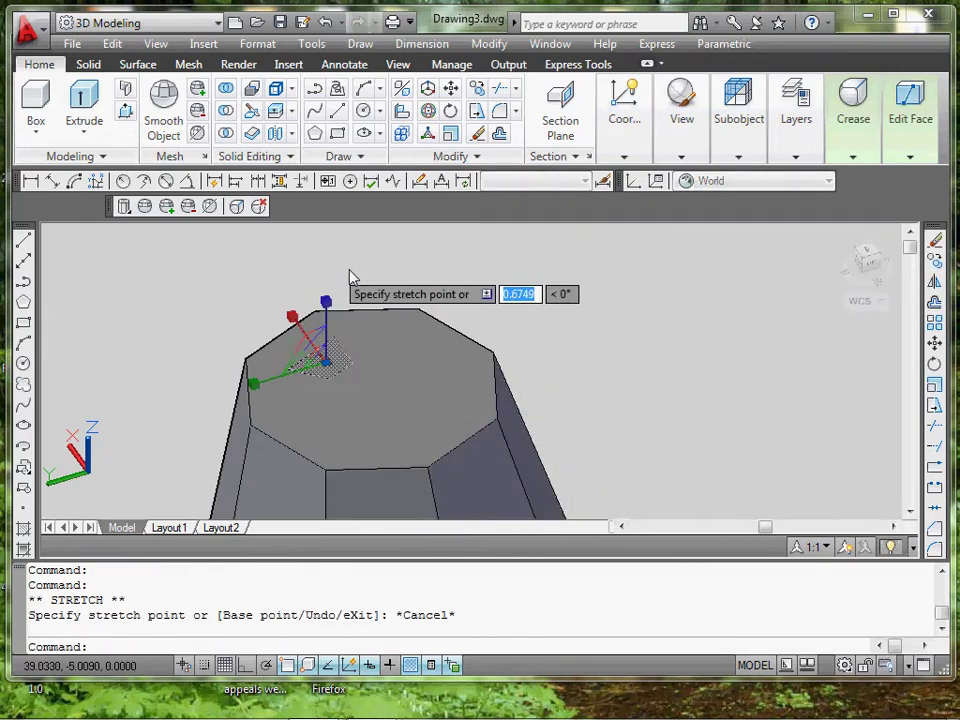
{"action": "key", "text": "Escape"}
Use Extrude Face on all window-selected faces of the mesh's top, with a height of .5
{"action": "middle_click_drag", "start_coordinate": [508, 360], "coordinate": [527, 333]}
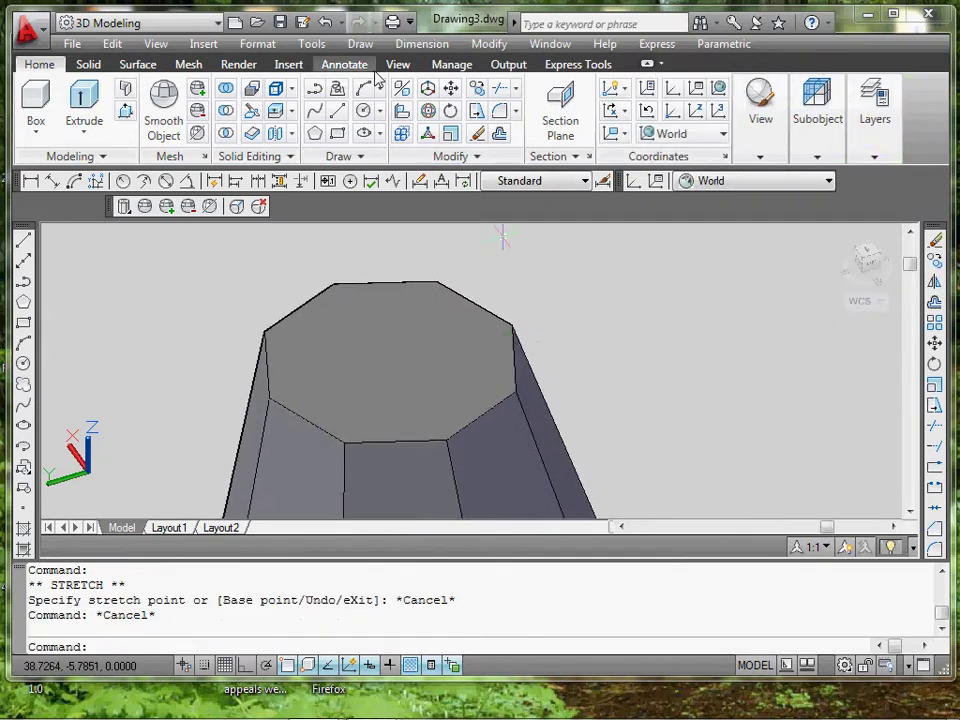
{"action": "left_click", "coordinate": [189, 64]}
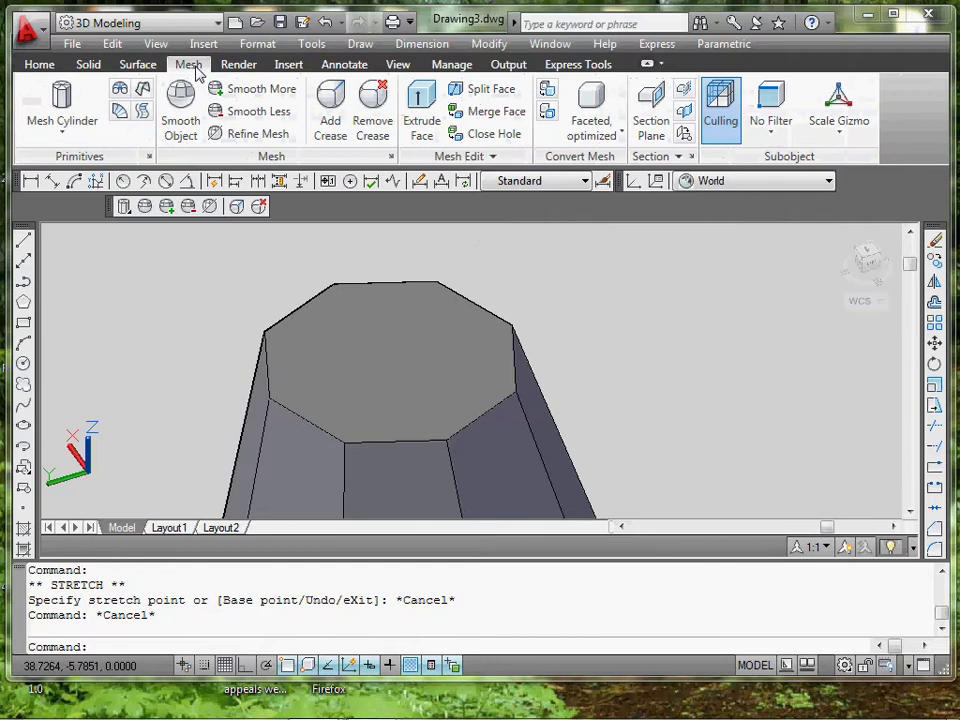
{"action": "left_click", "coordinate": [431, 104]}
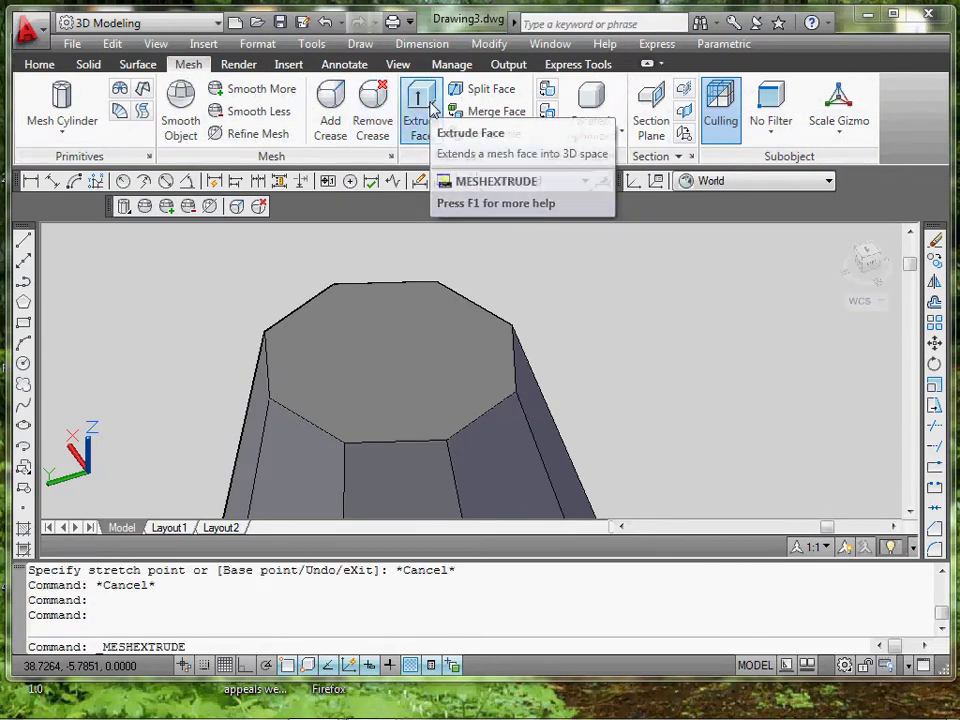
{"action": "left_click", "coordinate": [177, 447]}
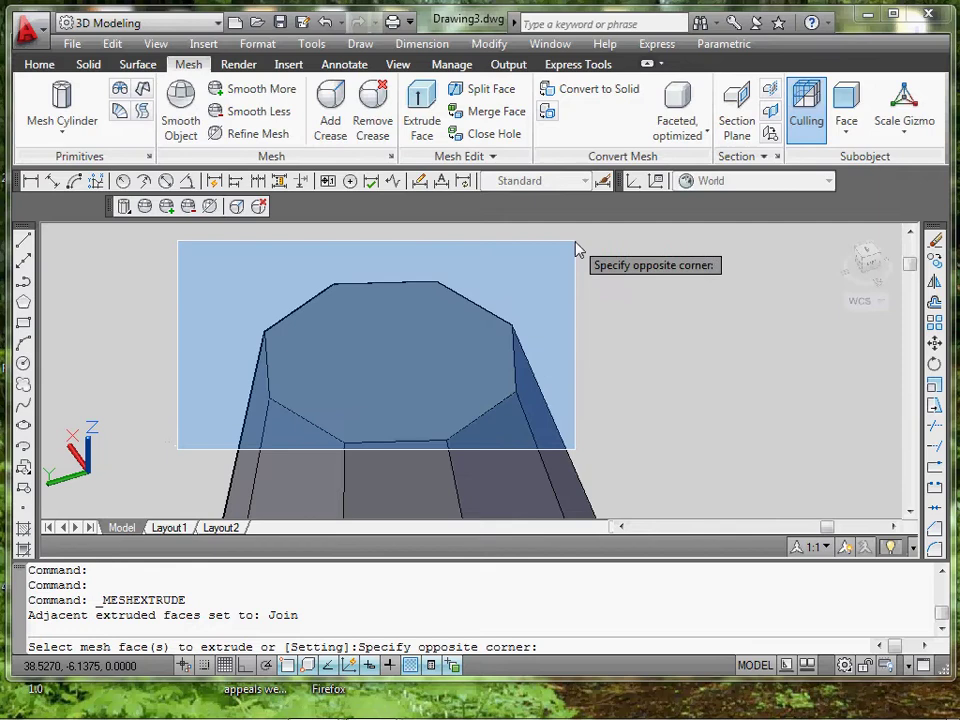
{"action": "left_click", "coordinate": [574, 251]}
{"action": "key", "text": "Return"}
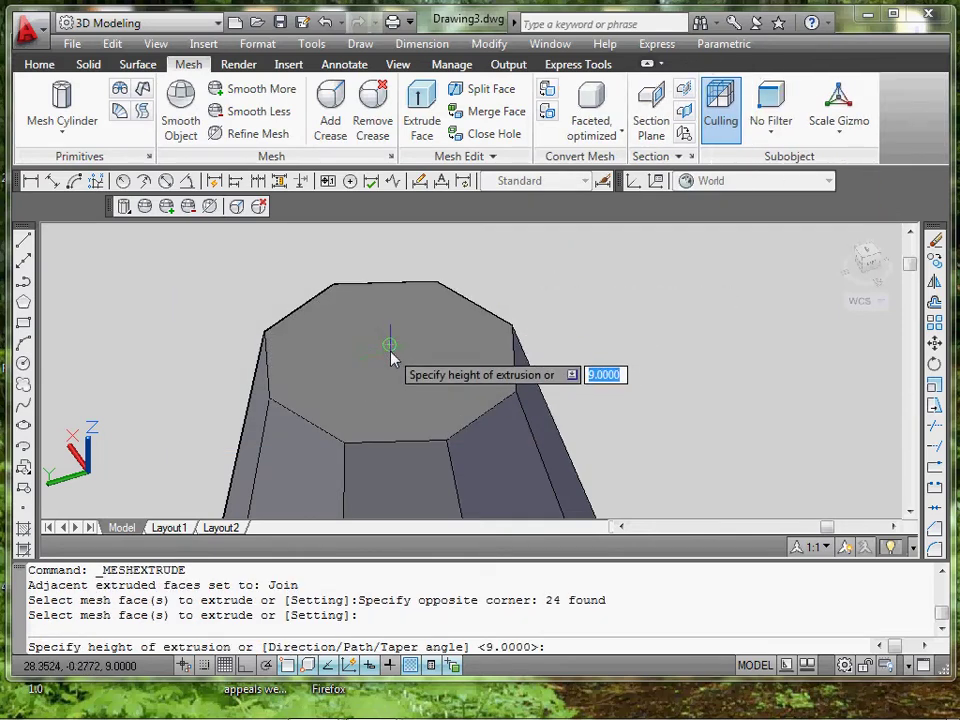
{"action": "left_click", "coordinate": [391, 346]}
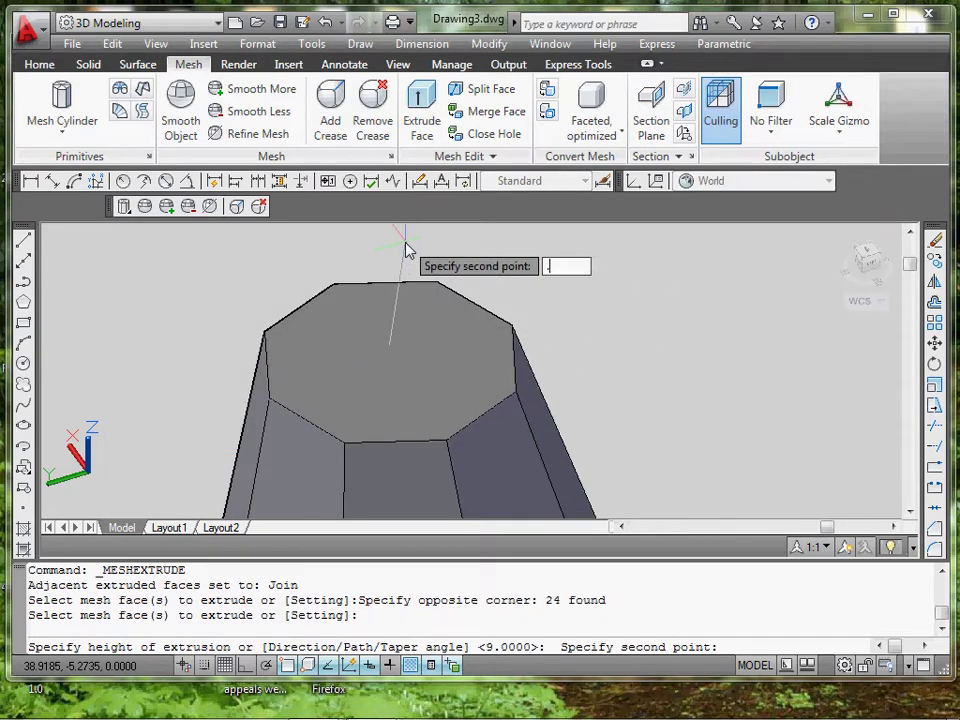
{"action": "type", "text": ".5"}
{"action": "key", "text": "Return"}
Repeat Extrude Face on the new top faces of the neck with a height of .5 and leave the command
{"action": "middle_click_drag", "start_coordinate": [502, 405], "coordinate": [546, 317], "text": "shift"}
{"action": "scroll", "coordinate": [518, 403], "scroll_direction": "up", "scroll_amount": 5}
{"action": "scroll", "coordinate": [505, 282], "scroll_direction": "up", "scroll_amount": 5}
{"action": "middle_click_drag", "start_coordinate": [519, 271], "coordinate": [536, 313]}
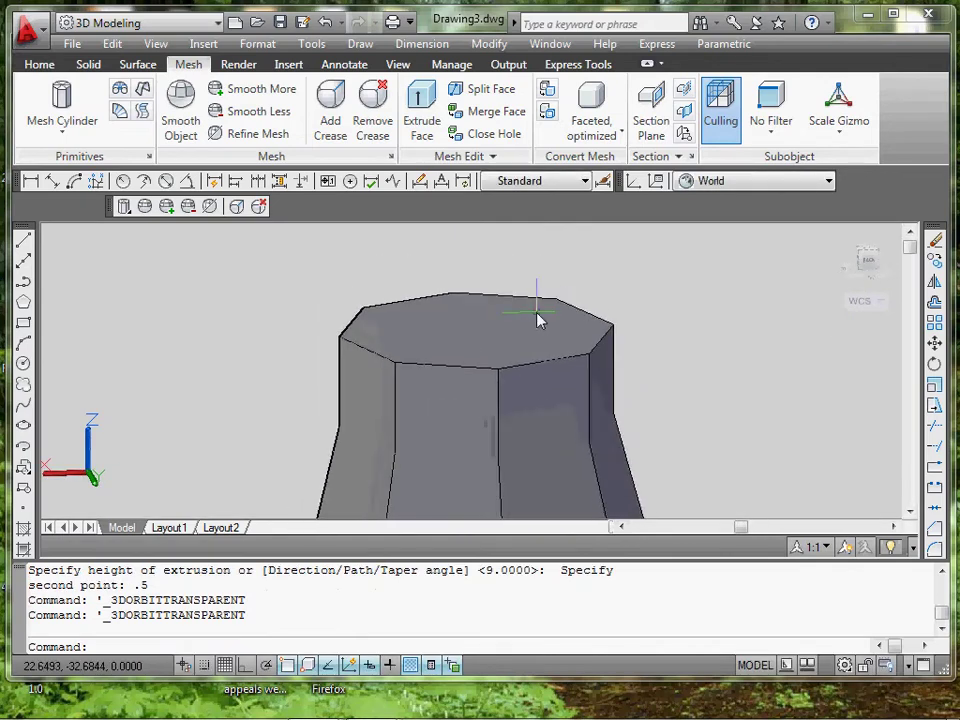
{"action": "key", "text": "Return"}
{"action": "left_click", "coordinate": [259, 381]}
{"action": "left_click", "coordinate": [680, 267]}
{"action": "key", "text": "Return"}
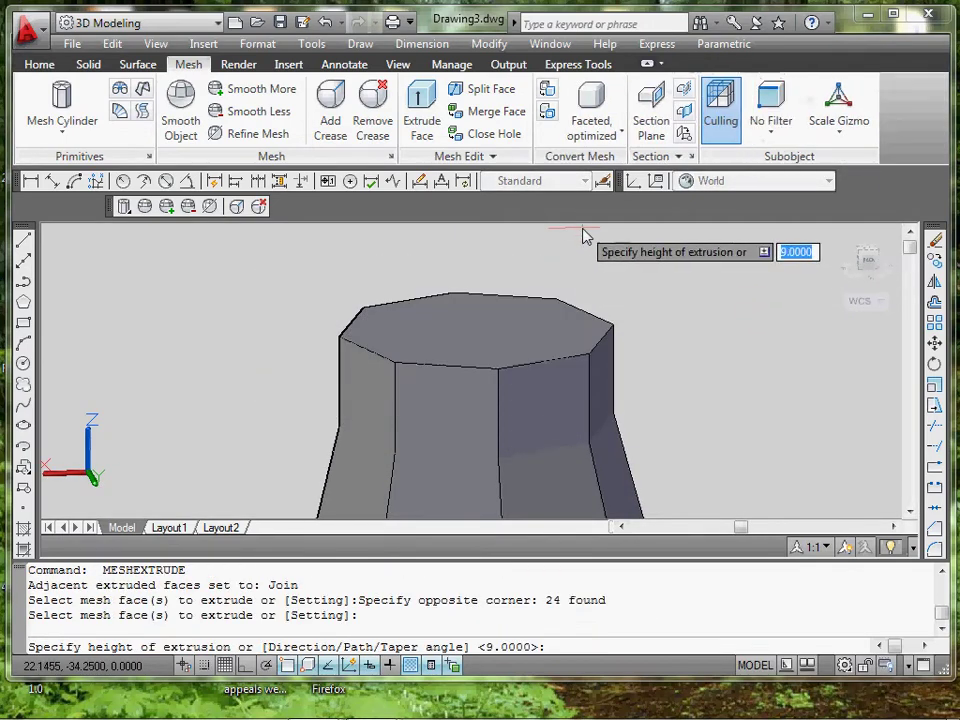
{"action": "type", "text": ".5"}
{"action": "key", "text": "Return"}
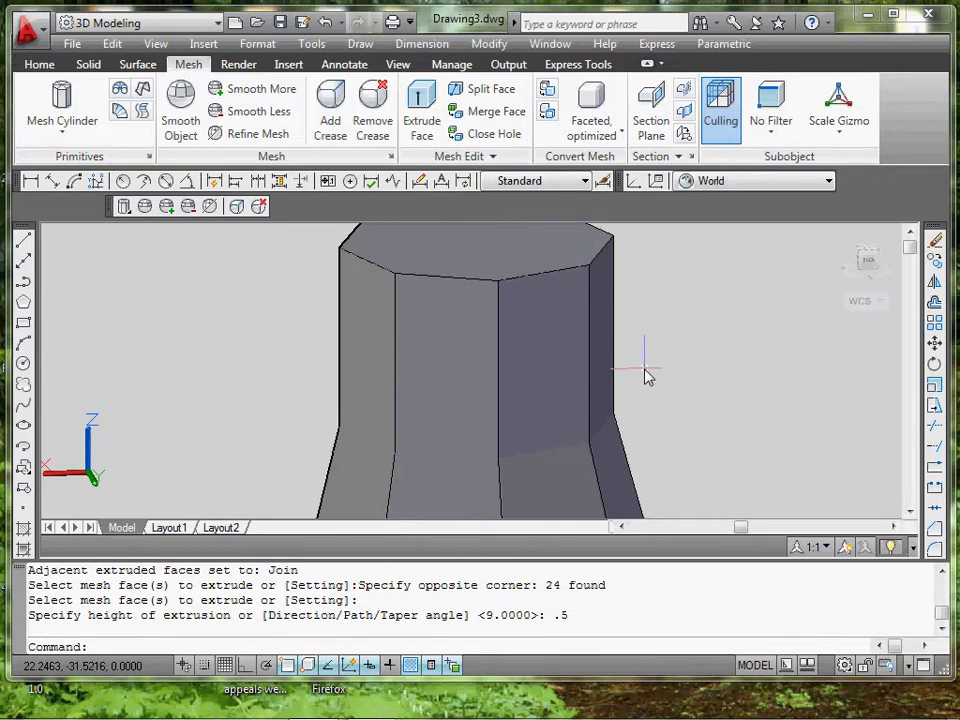
{"action": "key", "text": "Return"}
{"action": "key", "text": "Escape"}
Compare the extruded neck in Drawing3 with the neck of the finished vase in the Mesh Vase drawing
{"action": "scroll", "coordinate": [645, 375], "scroll_direction": "down", "scroll_amount": 2}
{"action": "scroll", "coordinate": [645, 375], "scroll_direction": "down", "scroll_amount": 3}
{"action": "mouse_move", "coordinate": [636, 403]}
{"action": "middle_mouse_down", "text": "shift"}
{"action": "mouse_move", "coordinate": [664, 431]}
{"action": "mouse_move", "coordinate": [690, 431]}
{"action": "mouse_move", "coordinate": [652, 412]}
{"action": "middle_mouse_up", "text": "shift"}
{"action": "scroll", "coordinate": [615, 364], "scroll_direction": "up", "scroll_amount": 6}
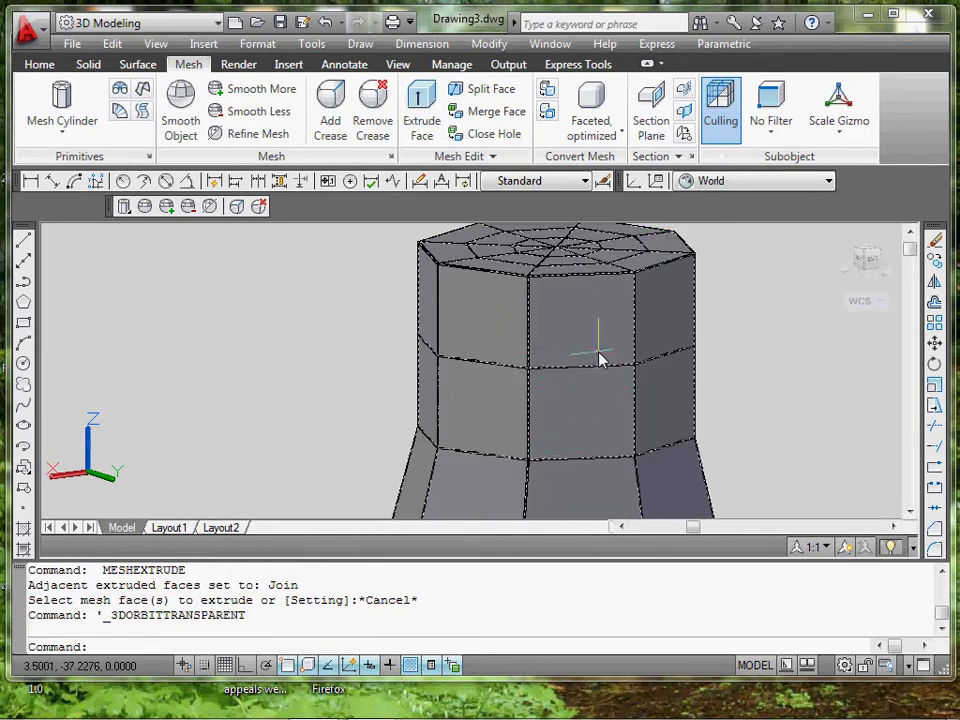
{"action": "scroll", "coordinate": [574, 388], "scroll_direction": "down", "scroll_amount": 5}
{"action": "scroll", "coordinate": [497, 336], "scroll_direction": "up", "scroll_amount": 5}
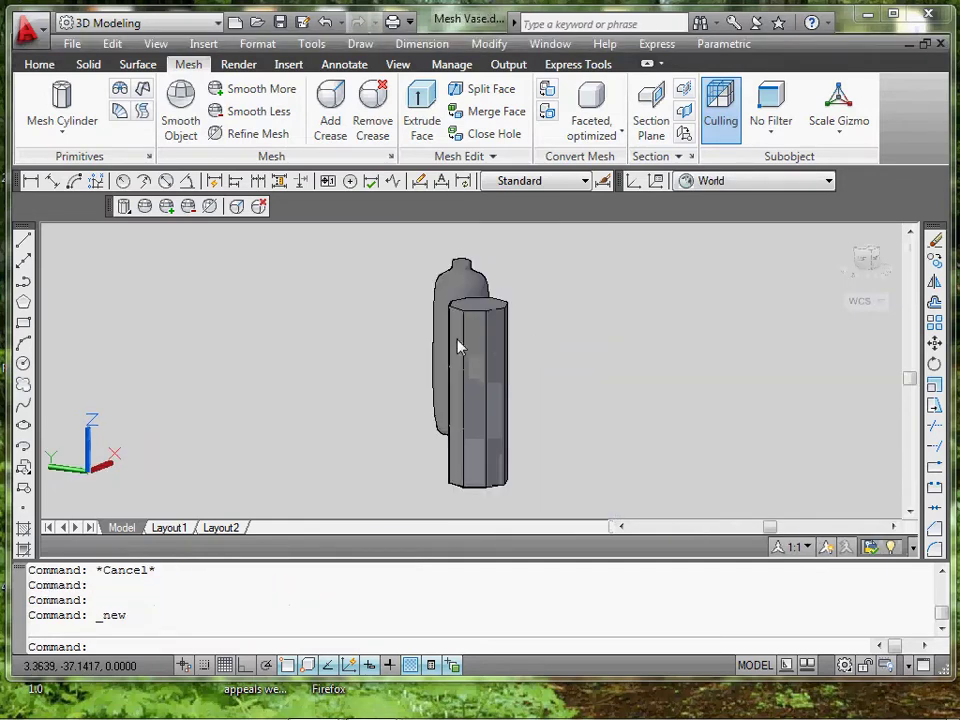
{"action": "scroll", "coordinate": [458, 343], "scroll_direction": "up", "scroll_amount": 6}
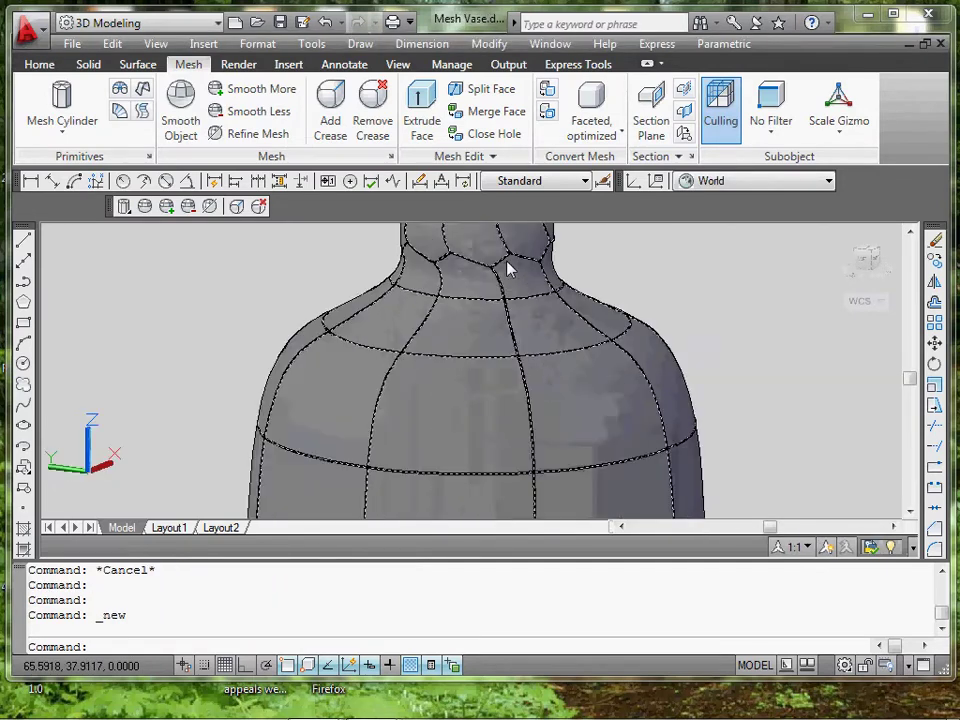
{"action": "middle_click_drag", "start_coordinate": [579, 354], "coordinate": [616, 447], "text": "shift"}
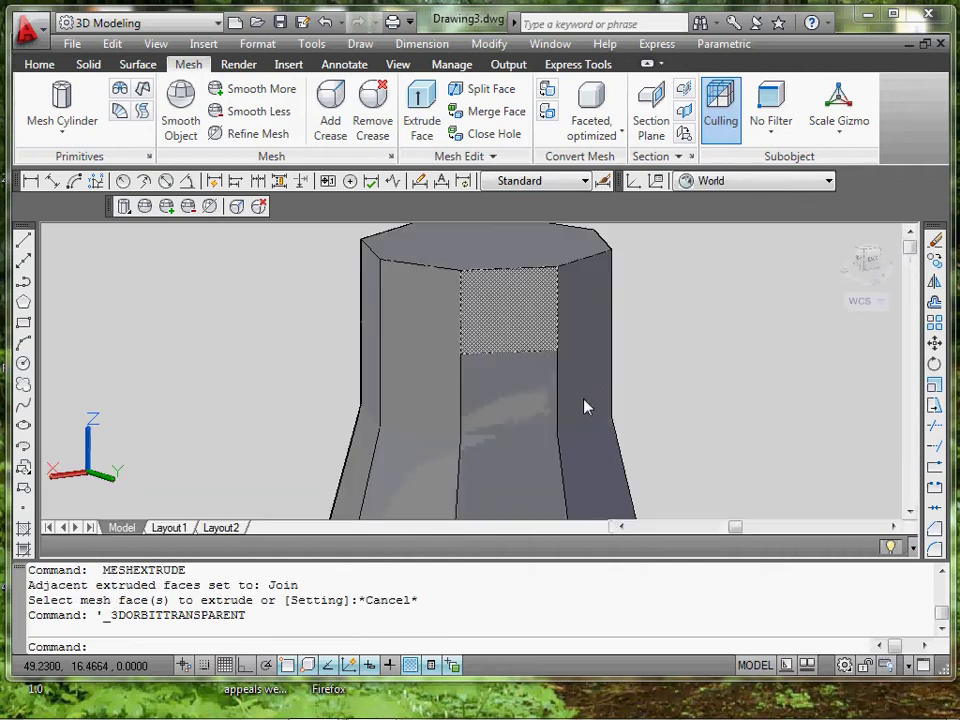
{"action": "middle_click_drag", "start_coordinate": [585, 407], "coordinate": [614, 358], "text": "shift"}
{"action": "scroll", "coordinate": [610, 363], "scroll_direction": "down", "scroll_amount": 3}
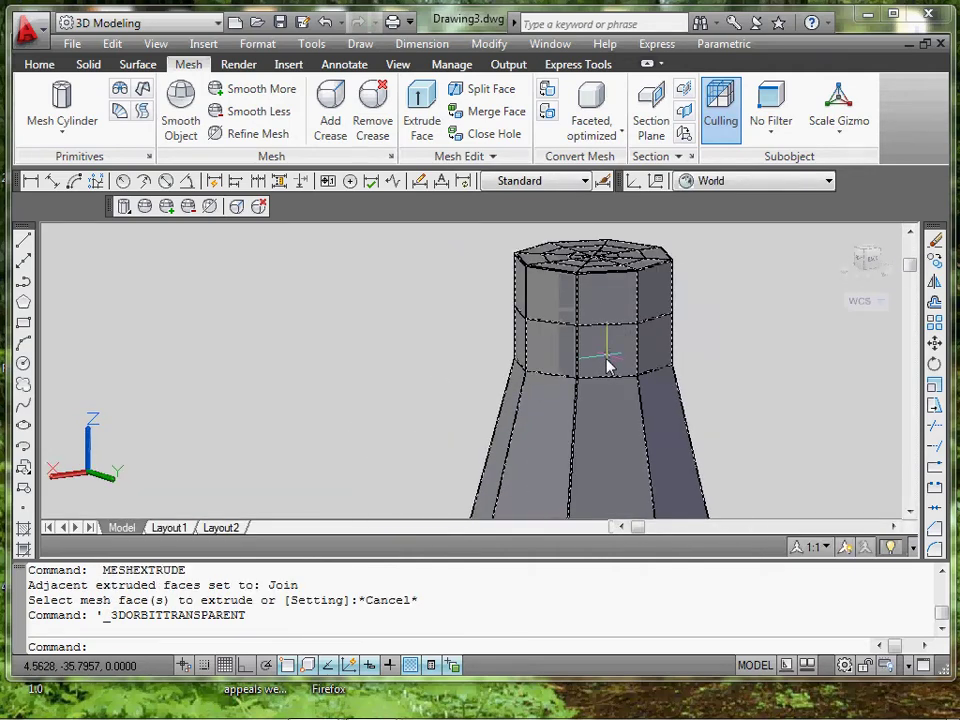
Set the subobject filter to Edge and select the ring of edges at the base of the neck from all sides
{"action": "left_click", "coordinate": [770, 143]}
{"action": "left_click", "coordinate": [790, 240]}
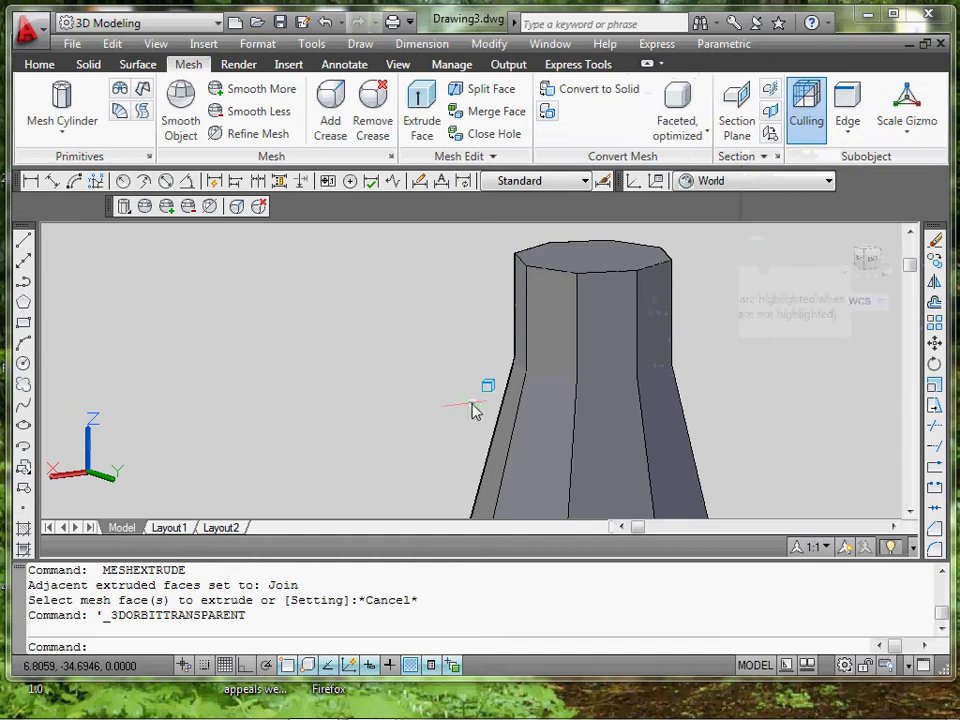
{"action": "left_click", "coordinate": [474, 409]}
{"action": "left_click", "coordinate": [810, 339]}
{"action": "mouse_move", "coordinate": [621, 407]}
{"action": "middle_mouse_down", "text": "shift"}
{"action": "mouse_move", "coordinate": [493, 426]}
{"action": "mouse_move", "coordinate": [590, 425]}
{"action": "mouse_move", "coordinate": [634, 390]}
{"action": "middle_mouse_up", "text": "shift"}
{"action": "left_click", "coordinate": [553, 363]}
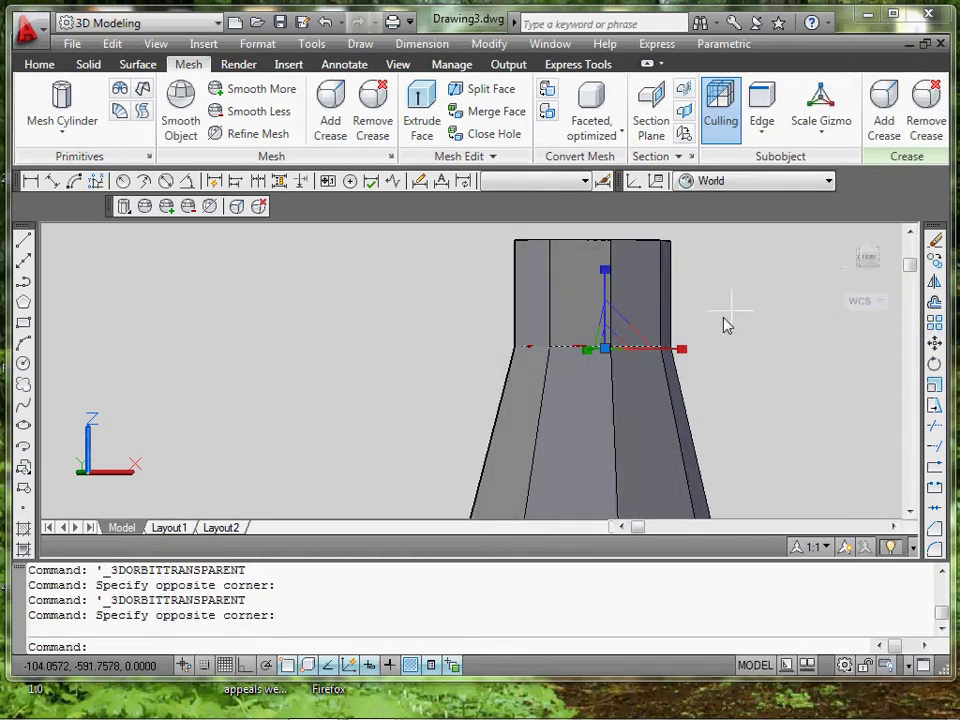
{"action": "middle_click_drag", "start_coordinate": [300, 320], "coordinate": [620, 415], "text": "shift"}
{"action": "left_click", "coordinate": [342, 437]}
{"action": "left_click", "coordinate": [744, 368]}
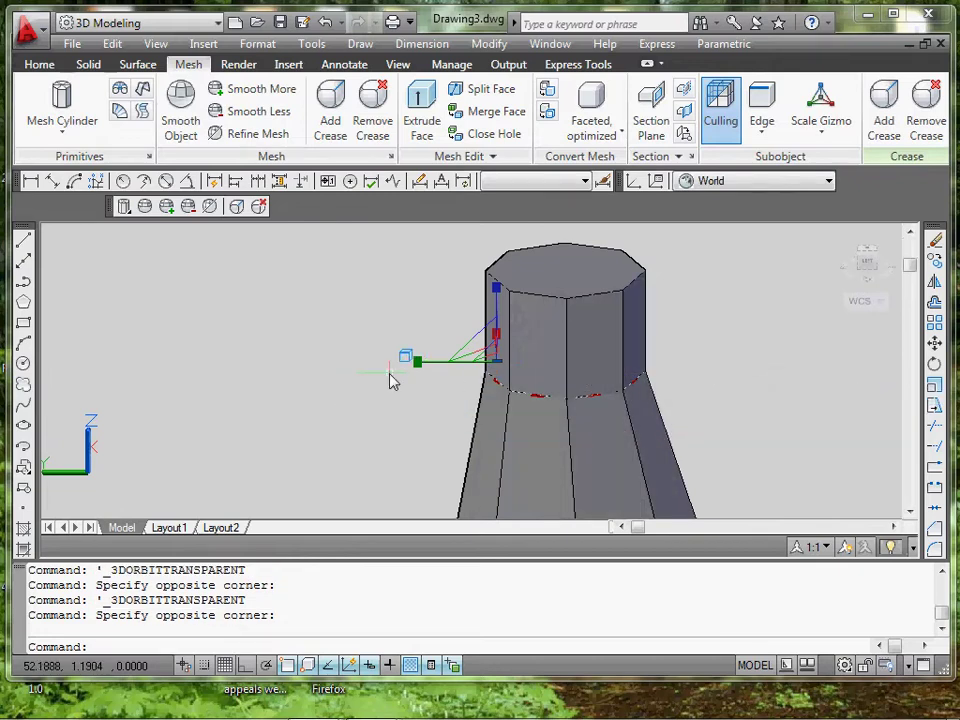
{"action": "middle_click_drag", "start_coordinate": [392, 381], "coordinate": [493, 439], "text": "shift"}
{"action": "scroll", "coordinate": [493, 470], "scroll_direction": "up", "scroll_amount": 3}
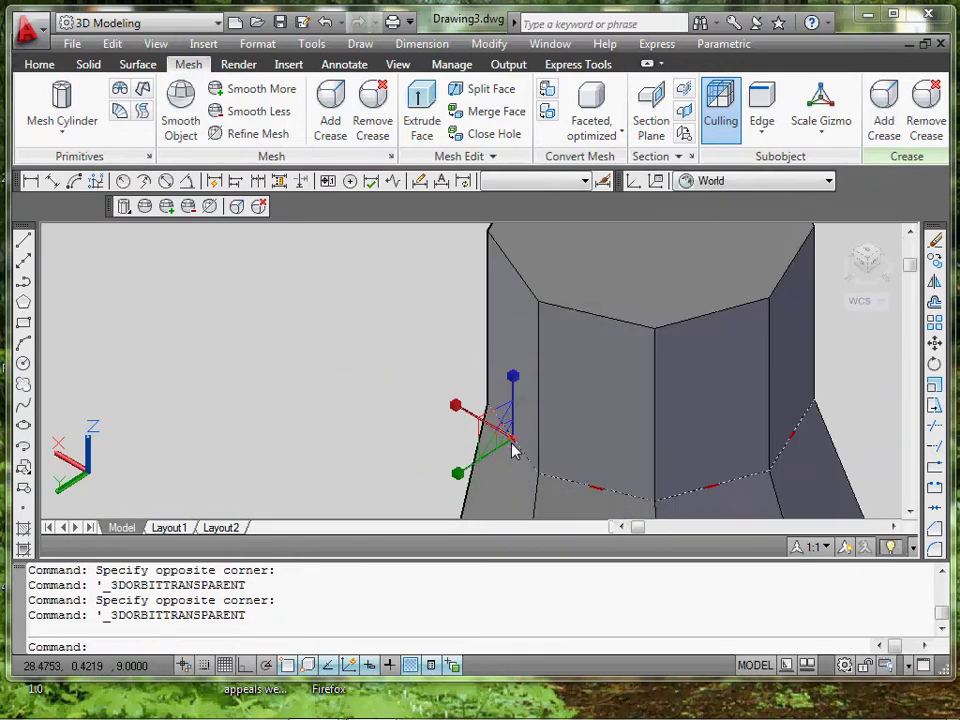
{"action": "right_click", "coordinate": [512, 452]}
{"action": "left_click", "coordinate": [540, 551]}
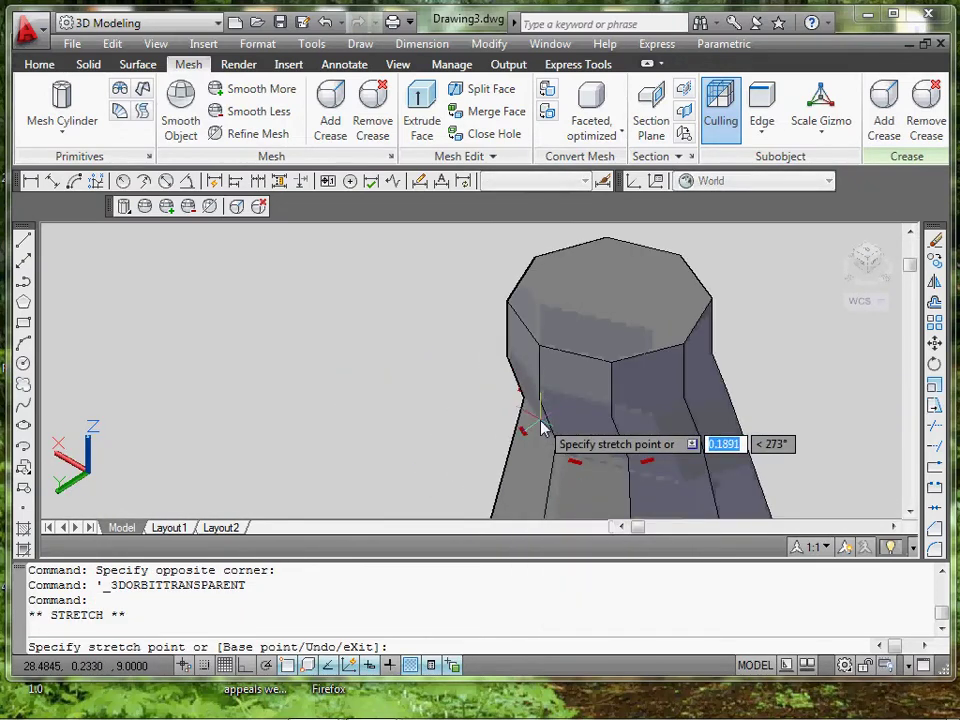
{"action": "key", "text": "Escape"}
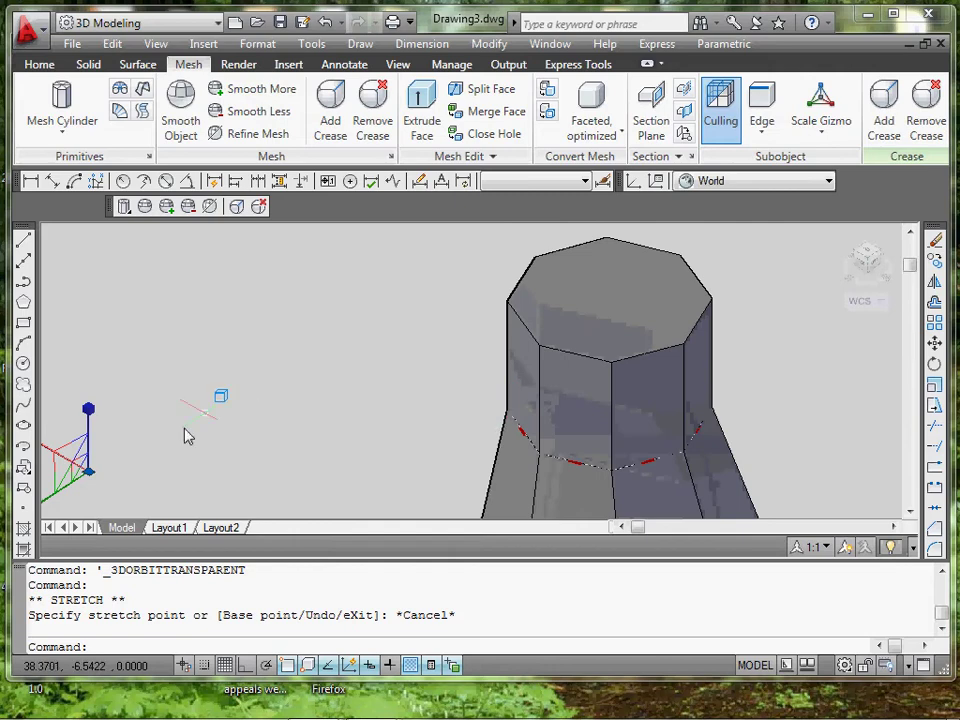
Relocate the Scale Gizmo to the centre of the neck's top face
{"action": "right_click", "coordinate": [93, 482]}
{"action": "left_click", "coordinate": [160, 584]}
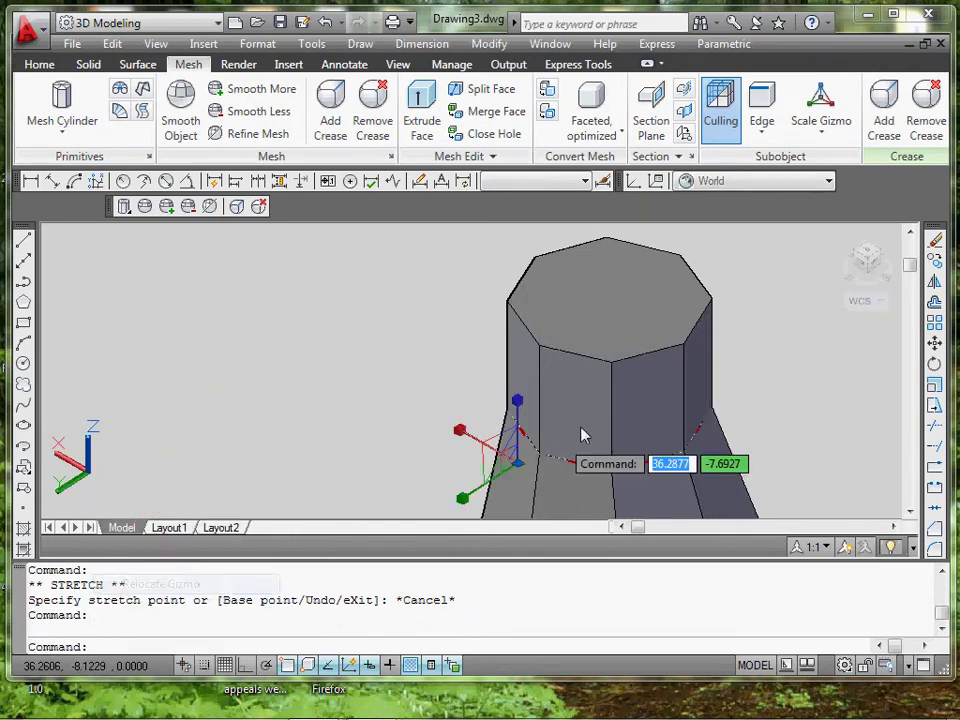
{"action": "mouse_move", "coordinate": [617, 415]}
{"action": "middle_mouse_down", "text": "shift"}
{"action": "mouse_move", "coordinate": [606, 450]}
{"action": "mouse_move", "coordinate": [610, 420]}
{"action": "middle_mouse_up", "text": "shift"}
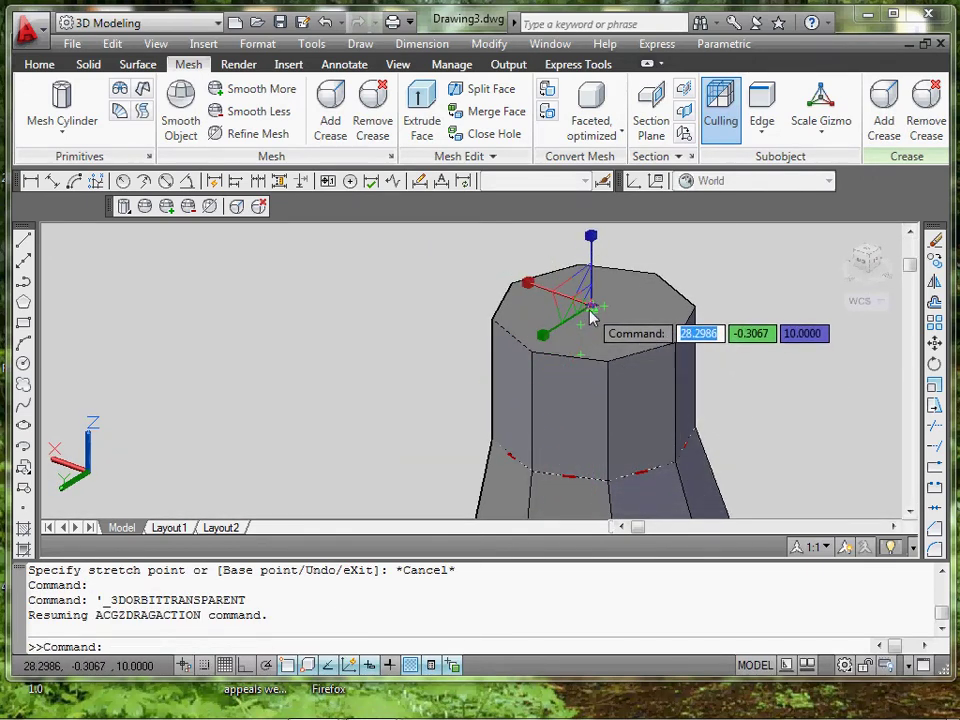
{"action": "left_click", "coordinate": [590, 316]}
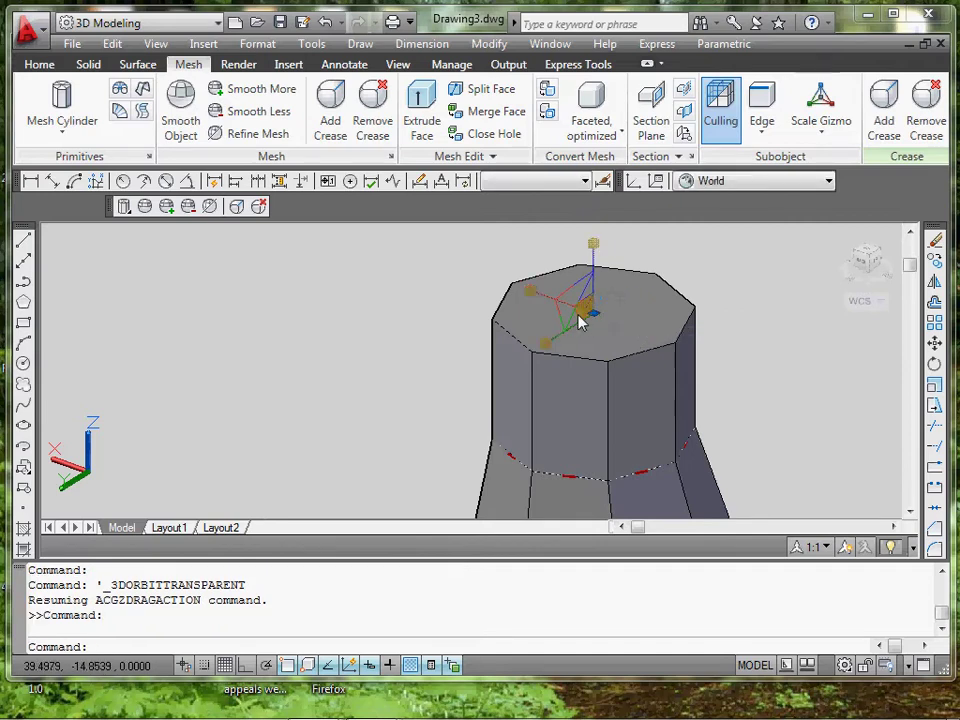
Scale the selected edge ring at the neck's base by a factor of .25 and clear the selection
{"action": "left_click", "coordinate": [581, 318]}
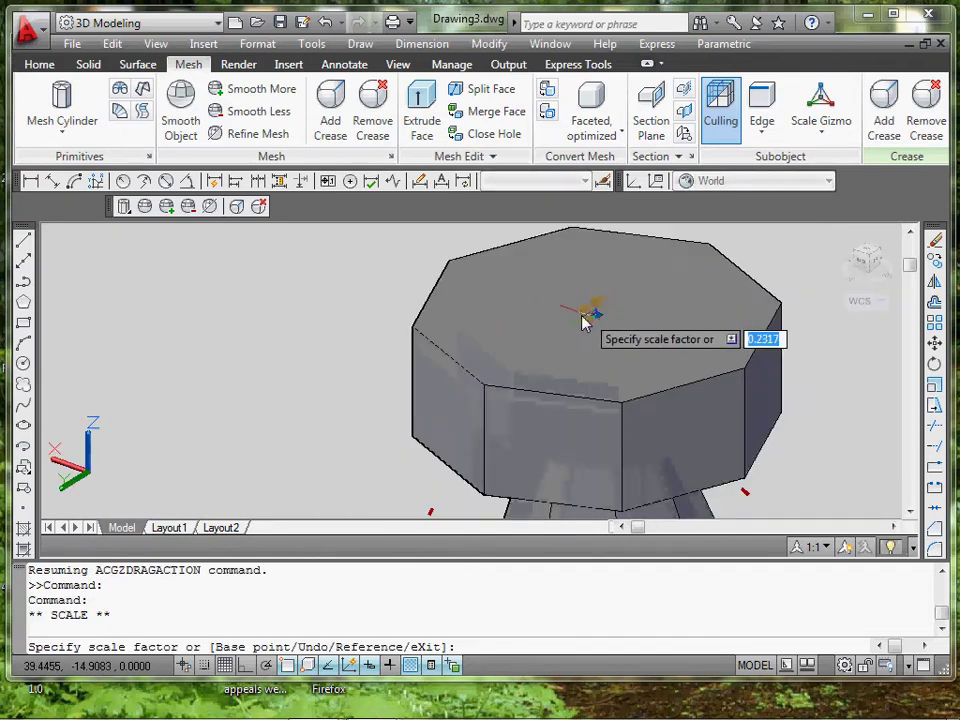
{"action": "type", "text": ".2"}
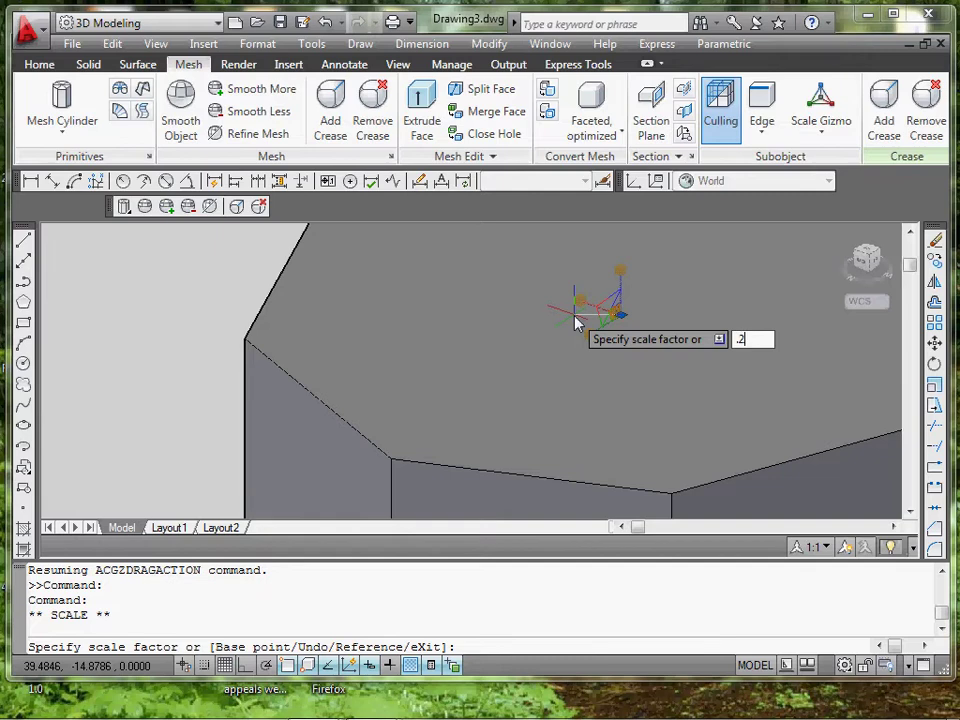
{"action": "type", "text": "5"}
{"action": "key", "text": "Return"}
{"action": "scroll", "coordinate": [583, 397], "scroll_direction": "down", "scroll_amount": 5}
{"action": "middle_click_drag", "start_coordinate": [627, 428], "coordinate": [544, 420], "text": "shift"}
{"action": "key", "text": "Escape"}
{"action": "key", "text": "Escape"}
{"action": "scroll", "coordinate": [591, 334], "scroll_direction": "up", "scroll_amount": 6}
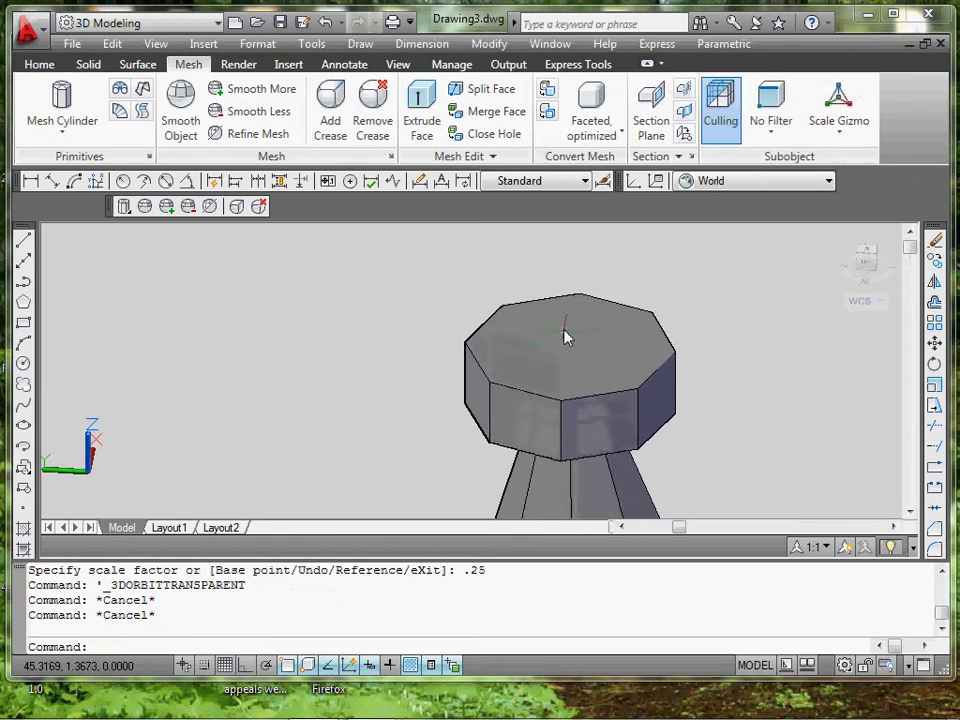
{"action": "left_click", "coordinate": [553, 358]}
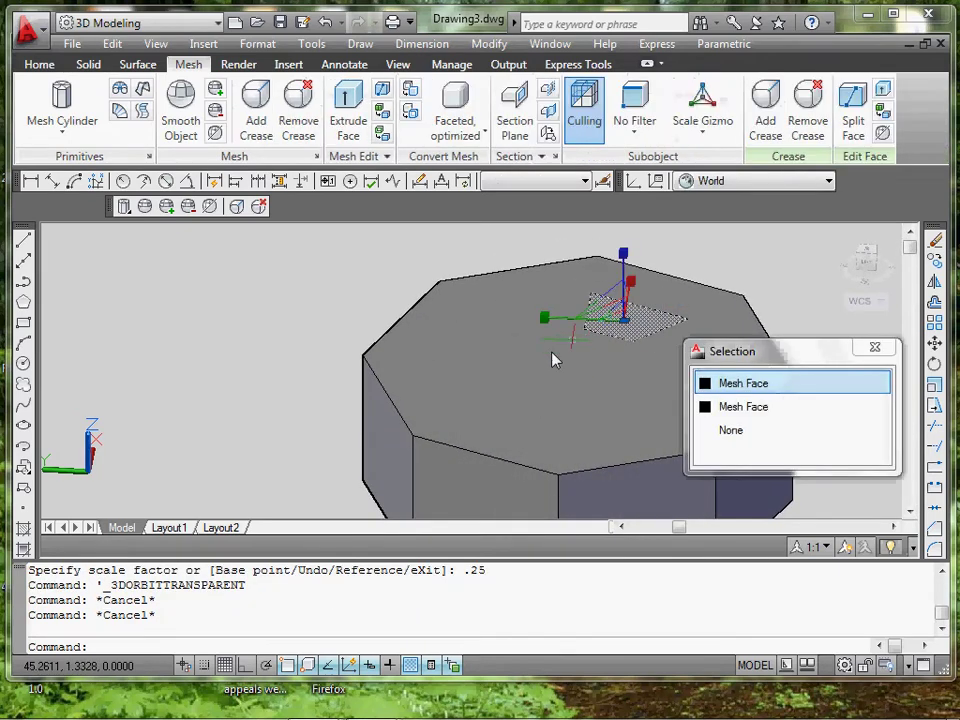
{"action": "key", "text": "Escape"}
{"action": "left_click", "coordinate": [651, 336], "text": "ctrl"}
{"action": "left_click", "coordinate": [562, 366], "text": "ctrl"}
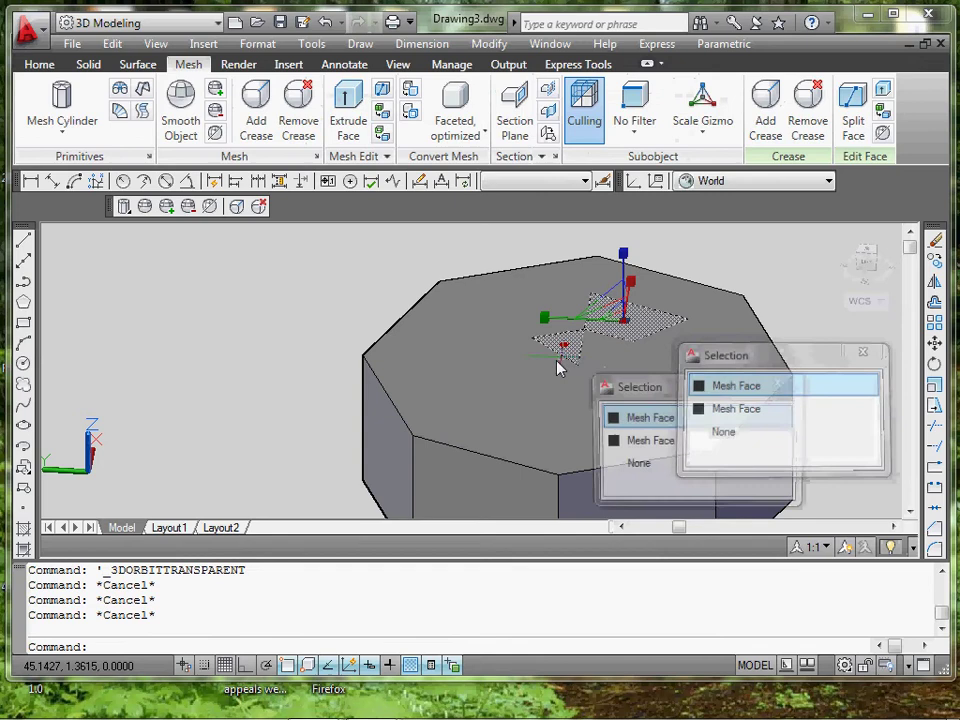
{"action": "left_click", "coordinate": [599, 377], "text": "ctrl"}
{"action": "left_click", "coordinate": [587, 391], "text": "ctrl"}
{"action": "left_click", "coordinate": [539, 373], "text": "ctrl"}
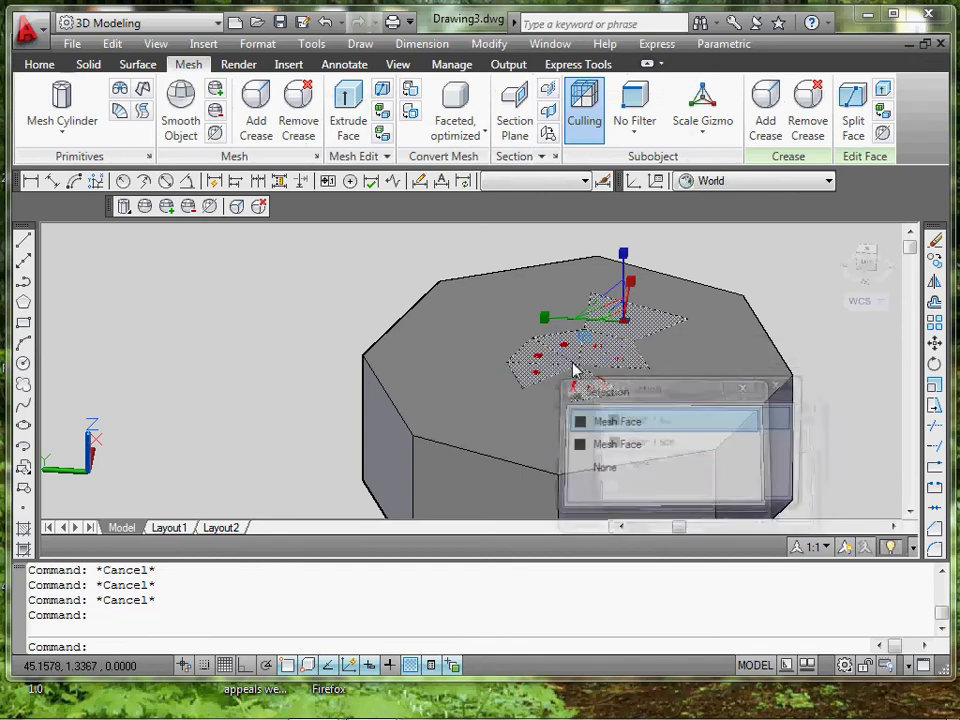
{"action": "left_click", "coordinate": [569, 372], "text": "ctrl"}
{"action": "key", "text": "ctrl+1"}
{"action": "left_click", "coordinate": [550, 394], "text": "ctrl"}
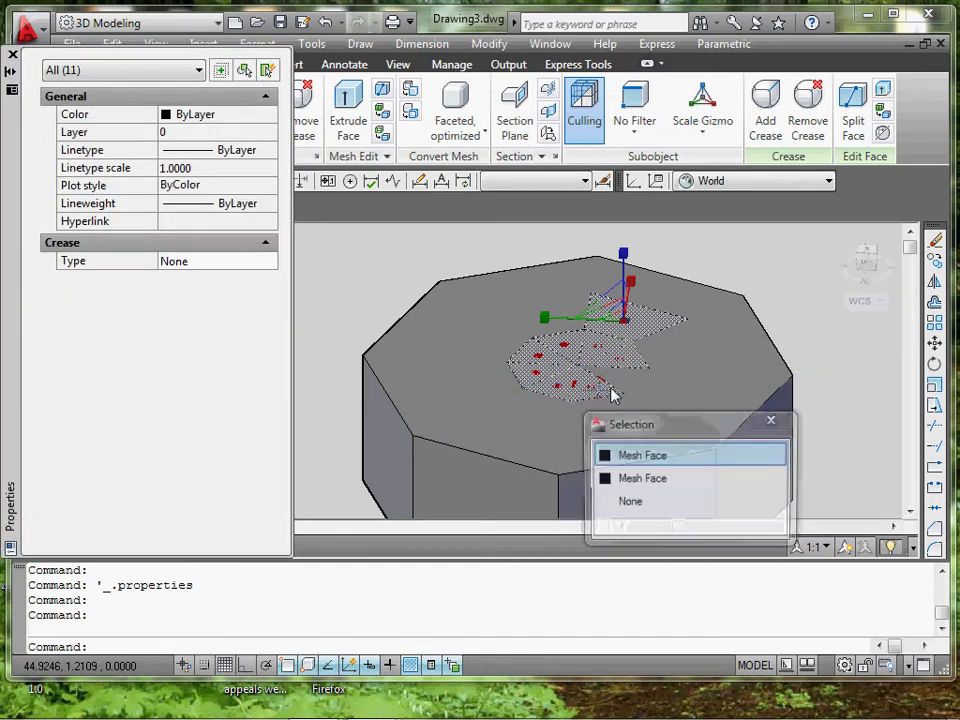
{"action": "left_click", "coordinate": [609, 380], "text": "ctrl"}
{"action": "left_click", "coordinate": [642, 326], "text": "ctrl"}
{"action": "key", "text": "Escape"}
{"action": "key", "text": "Escape"}
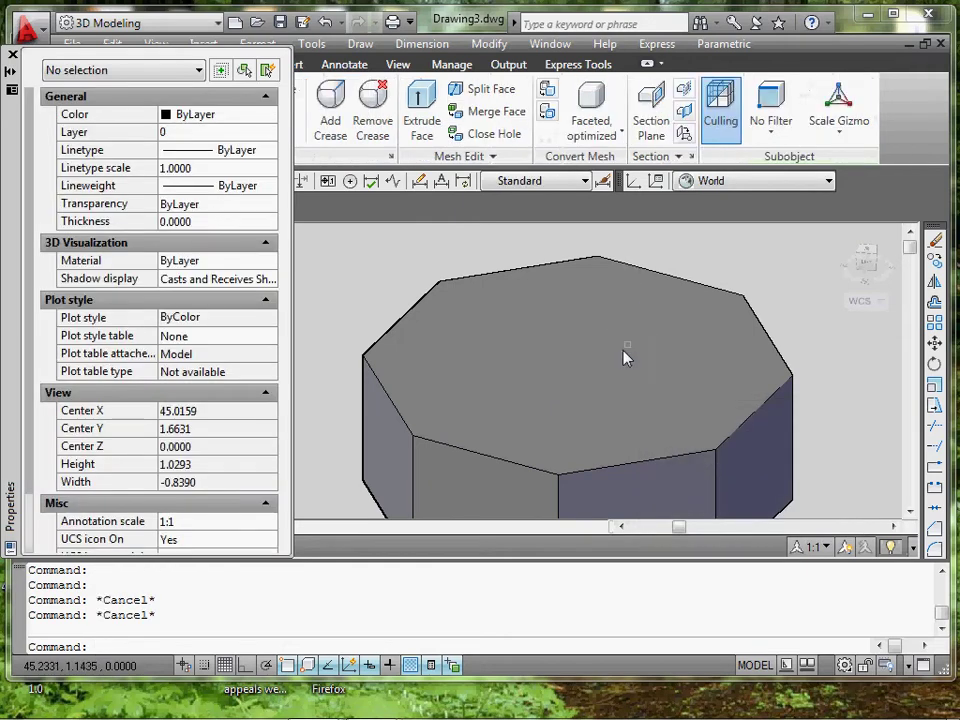
{"action": "left_click", "coordinate": [600, 355]}
{"action": "left_click", "coordinate": [598, 354]}
{"action": "key", "text": "Escape"}
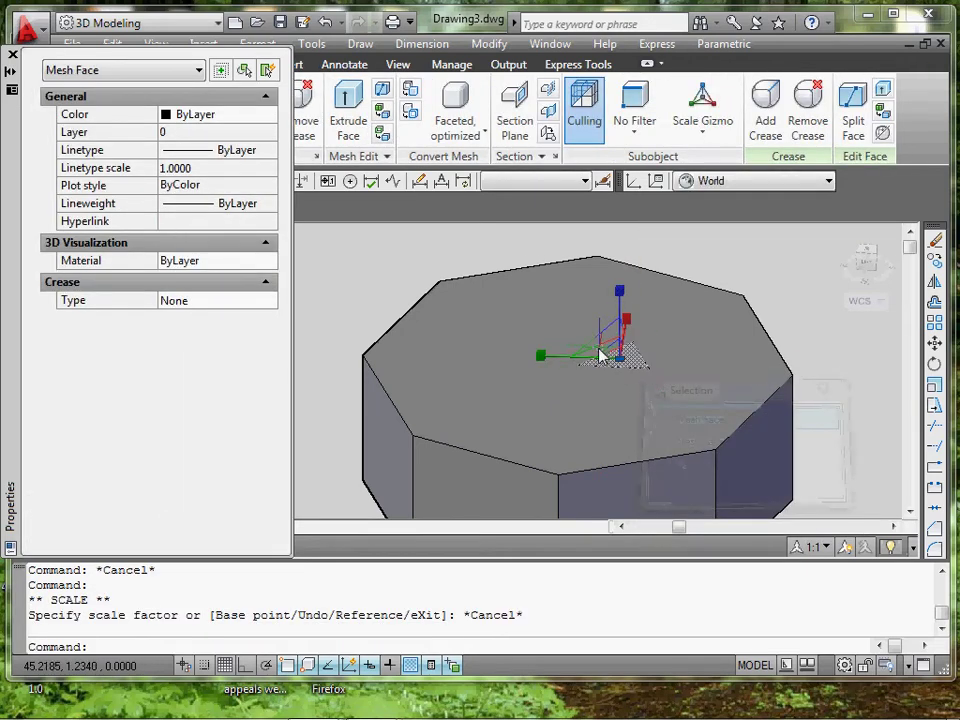
{"action": "left_click", "coordinate": [592, 352]}
{"action": "key", "text": "Escape"}
{"action": "key", "text": "Escape"}
{"action": "key", "text": "Escape"}
Select the ring of triangular faces around the centre of the neck's top with no subobject filter
{"action": "left_click", "coordinate": [600, 355]}
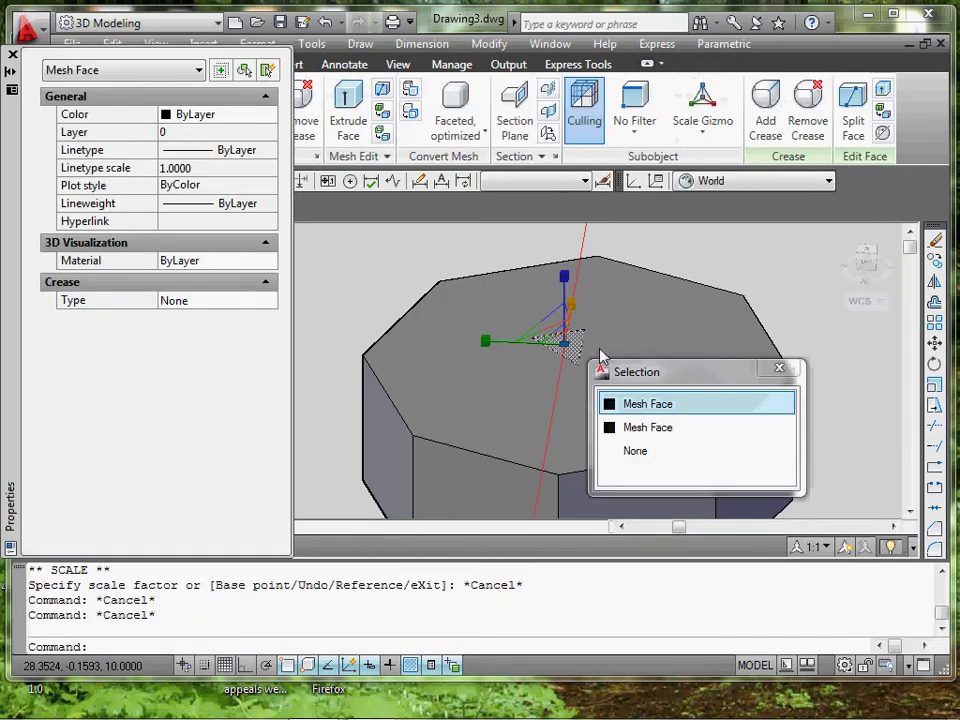
{"action": "left_click", "coordinate": [615, 357]}
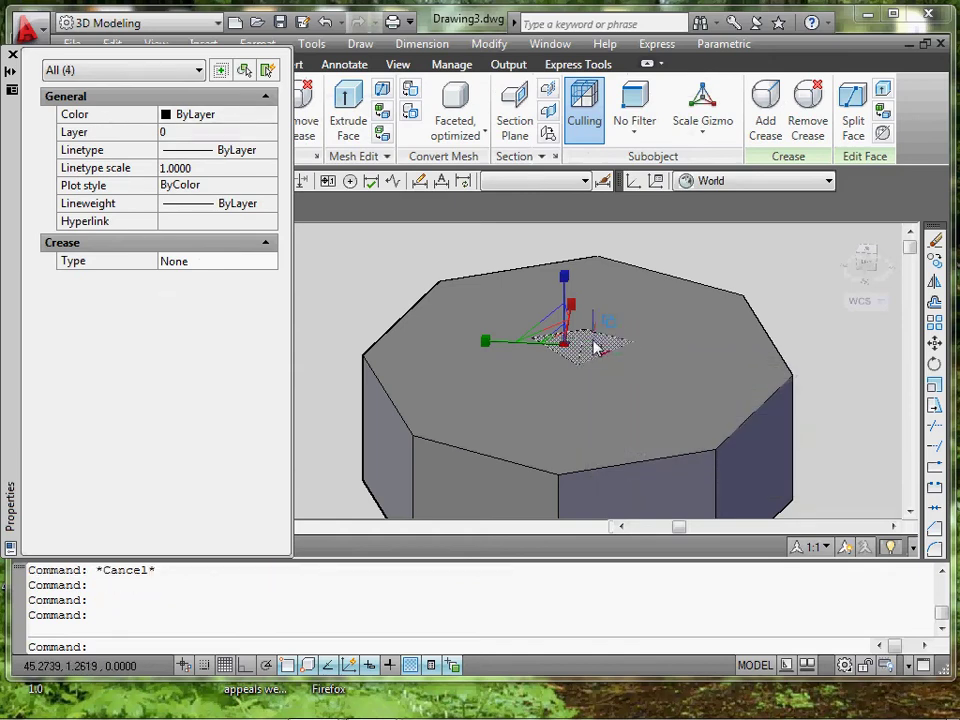
{"action": "left_click", "coordinate": [595, 346]}
{"action": "left_click", "coordinate": [594, 381]}
{"action": "left_click", "coordinate": [566, 386]}
{"action": "left_click", "coordinate": [560, 369]}
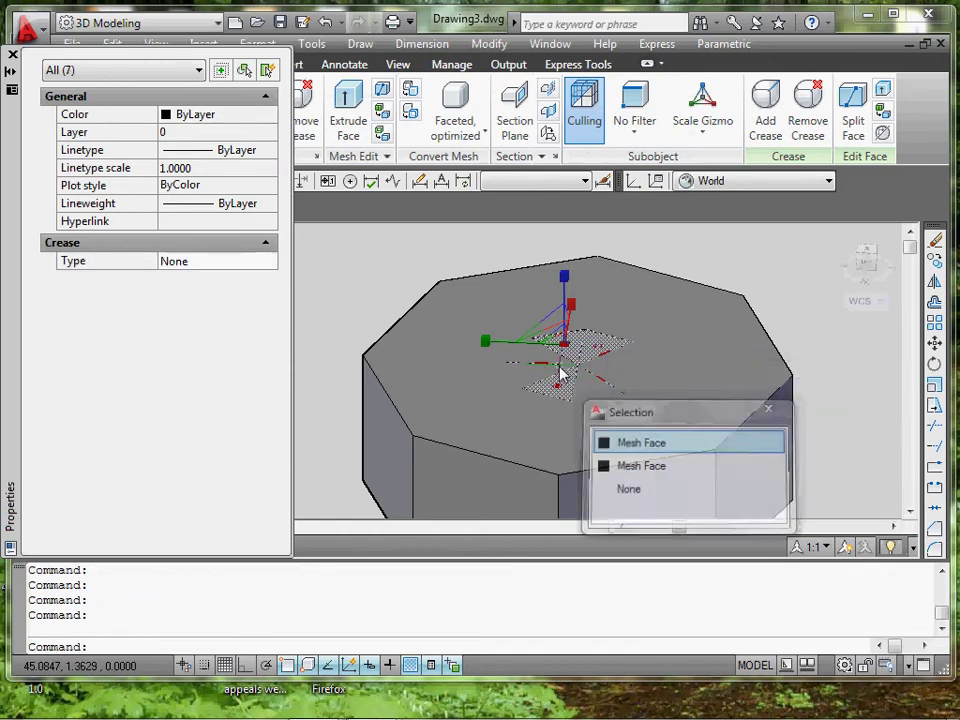
{"action": "left_click", "coordinate": [553, 381]}
{"action": "left_click", "coordinate": [607, 381]}
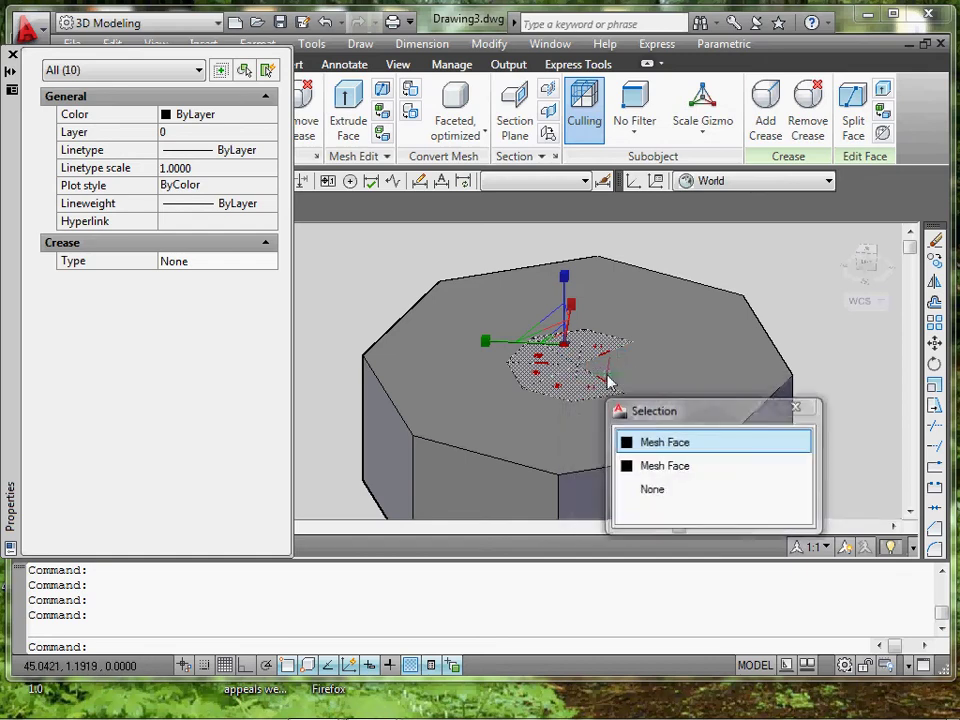
{"action": "left_click", "coordinate": [620, 370]}
{"action": "left_click", "coordinate": [602, 372]}
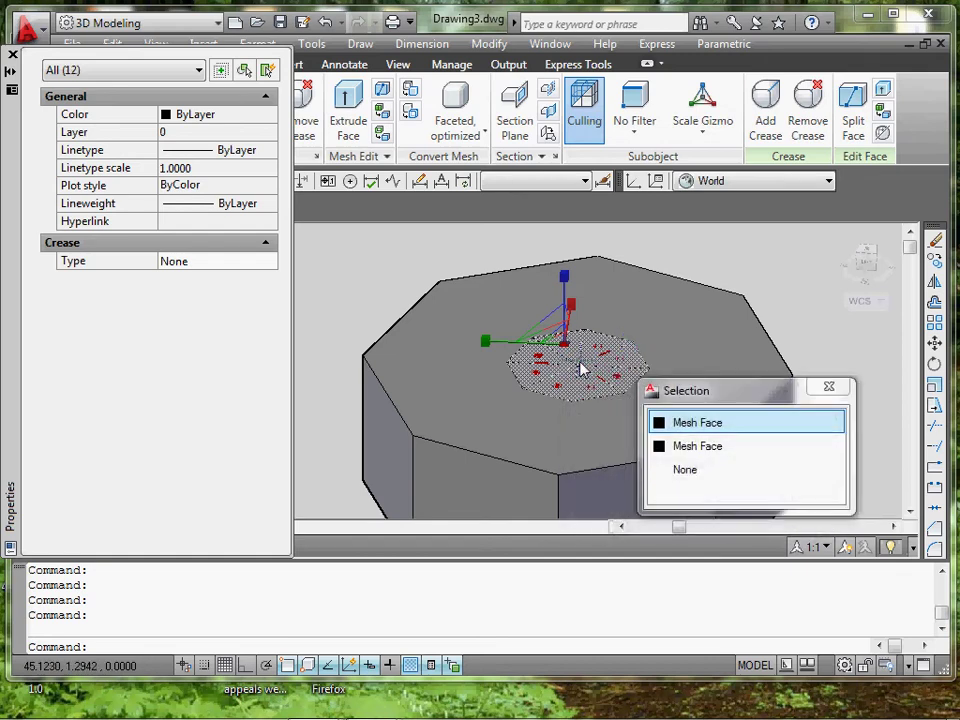
Switch to the Move Gizmo and try to move the selected central faces down along the Z axis
{"action": "left_click", "coordinate": [703, 128]}
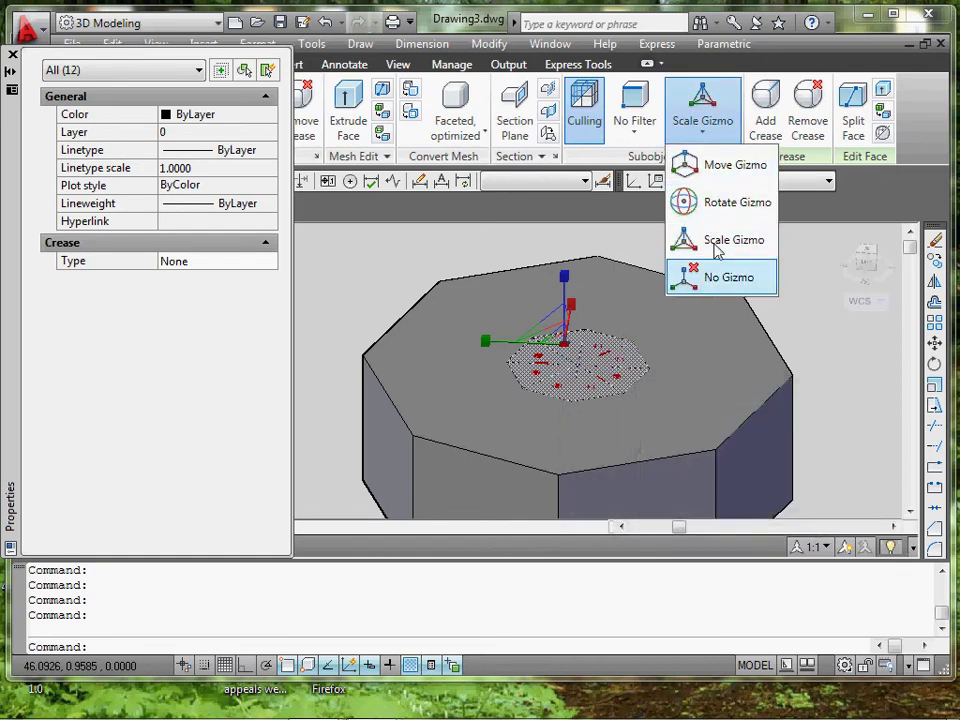
{"action": "left_click", "coordinate": [733, 165]}
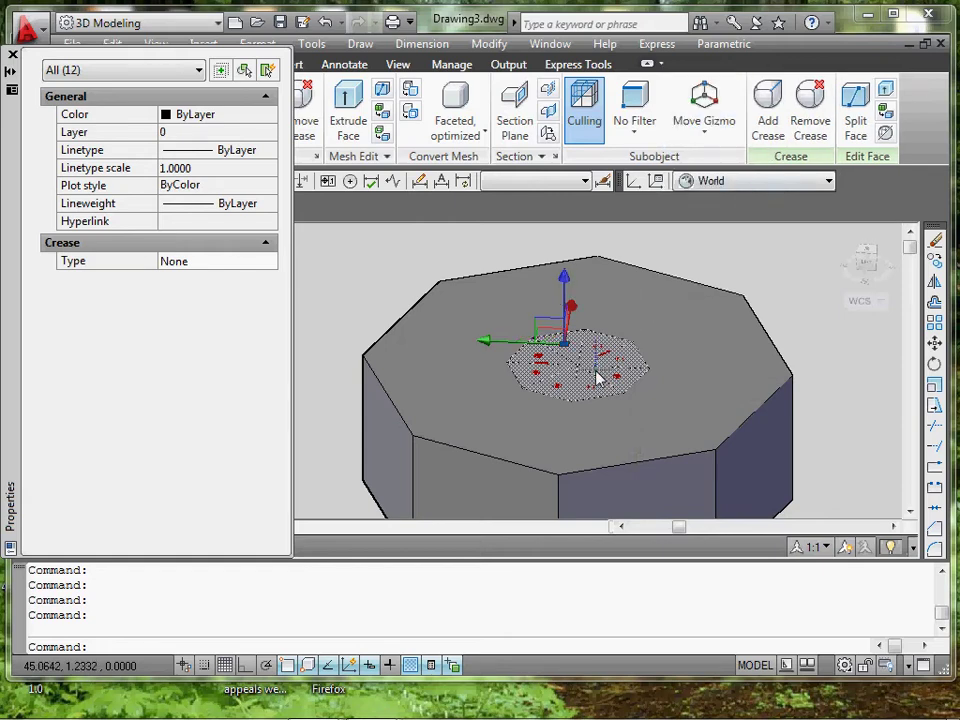
{"action": "left_click", "coordinate": [566, 304]}
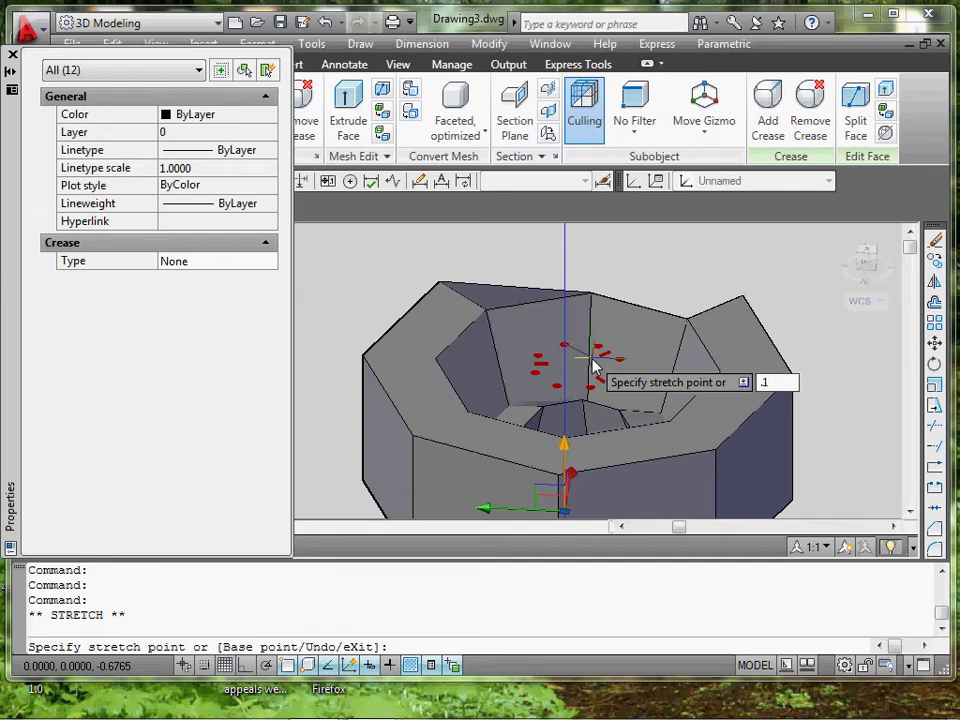
{"action": "key", "text": "Escape"}
{"action": "key", "text": "Escape"}
Select the ring of eight triangular mesh faces around the centre of the neck's top, using the Face subobject filter
{"action": "middle_click_drag", "start_coordinate": [628, 274], "coordinate": [621, 433], "text": "shift"}
{"action": "left_click", "coordinate": [774, 134]}
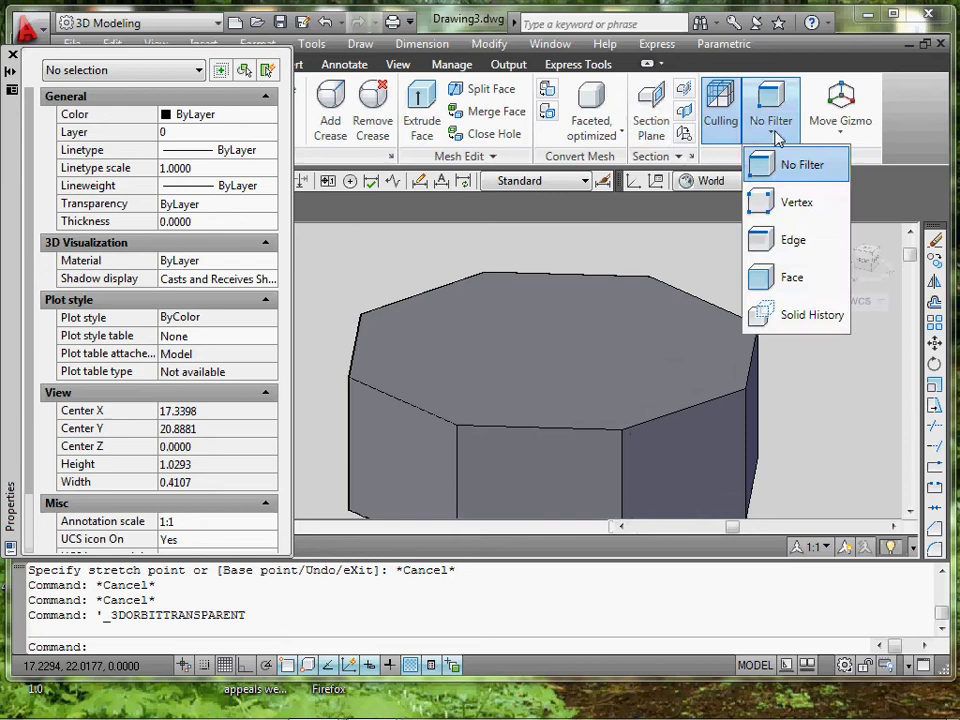
{"action": "left_click", "coordinate": [784, 276]}
{"action": "left_click", "coordinate": [557, 345]}
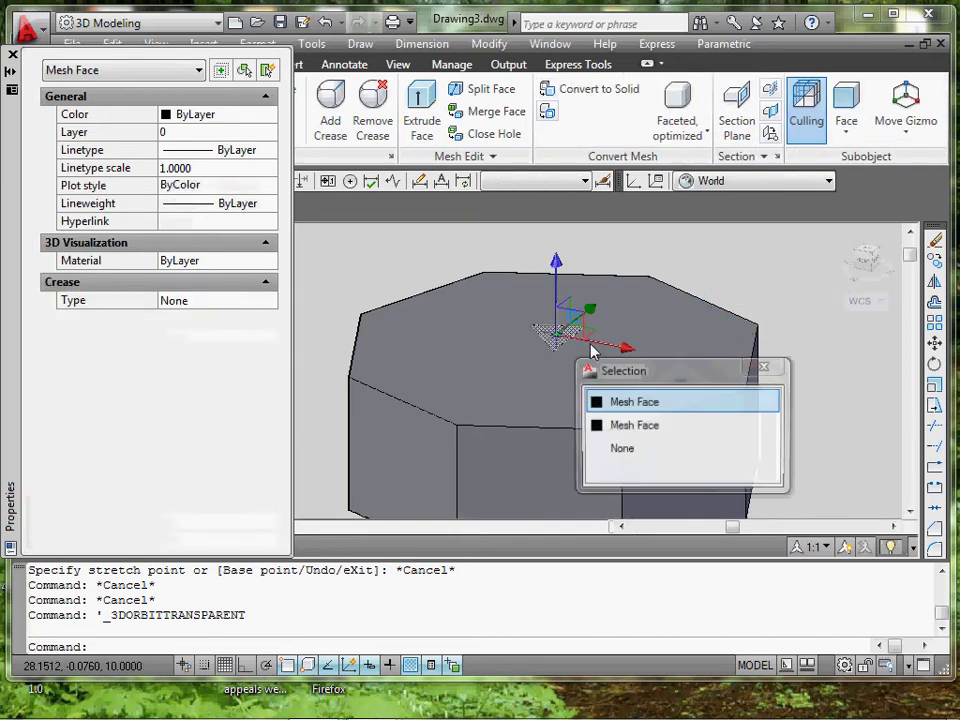
{"action": "left_click", "coordinate": [570, 347]}
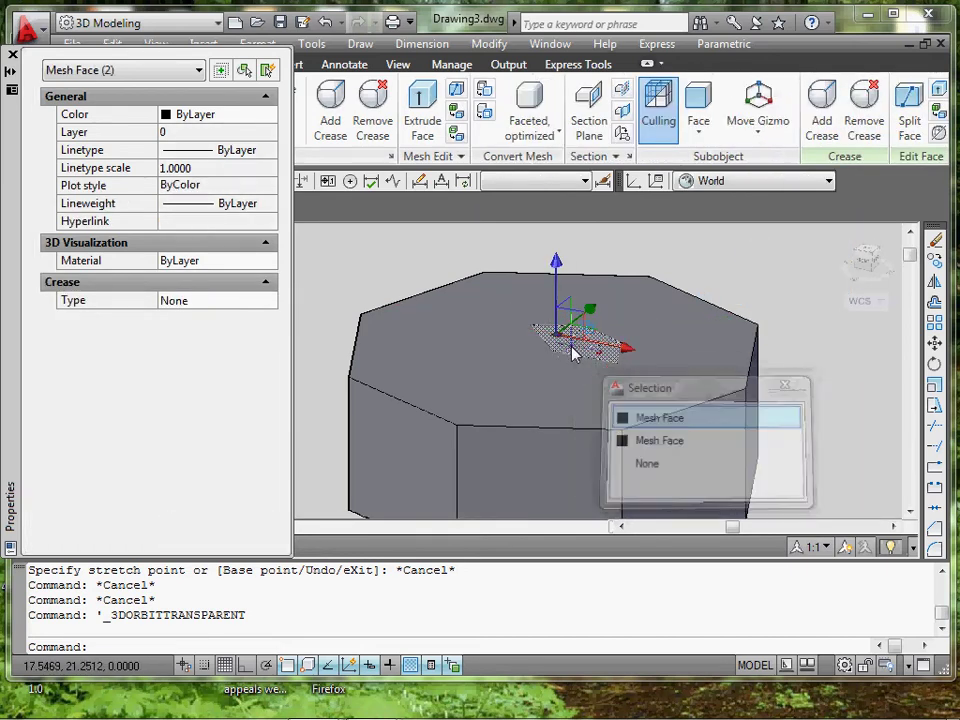
{"action": "left_click", "coordinate": [563, 366]}
{"action": "left_click", "coordinate": [540, 368]}
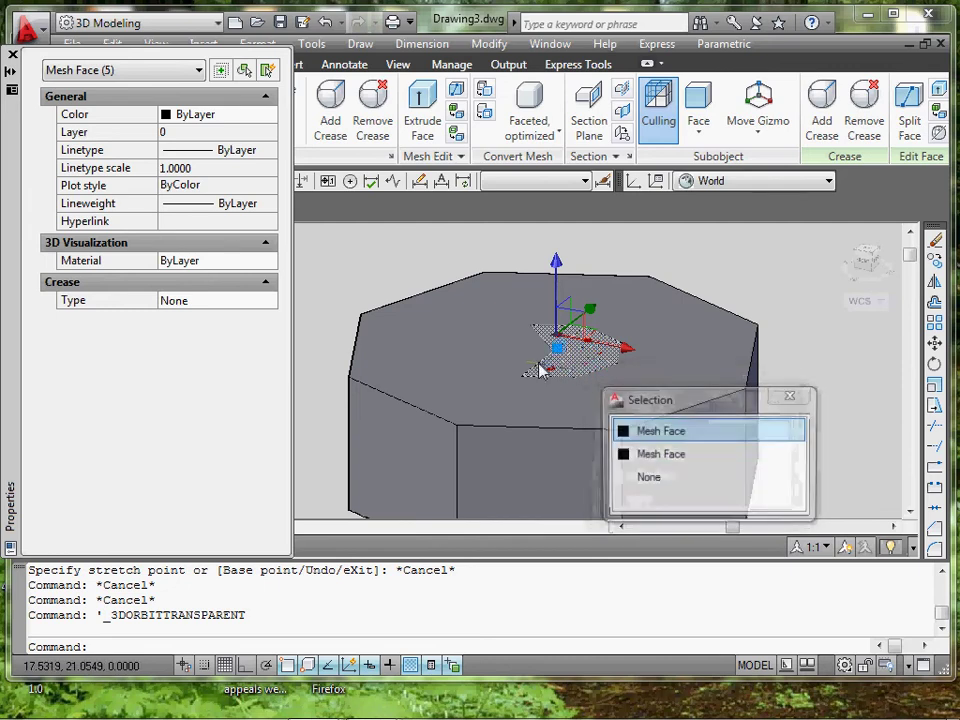
{"action": "left_click", "coordinate": [523, 354]}
{"action": "left_click", "coordinate": [532, 347]}
{"action": "left_click", "coordinate": [538, 350]}
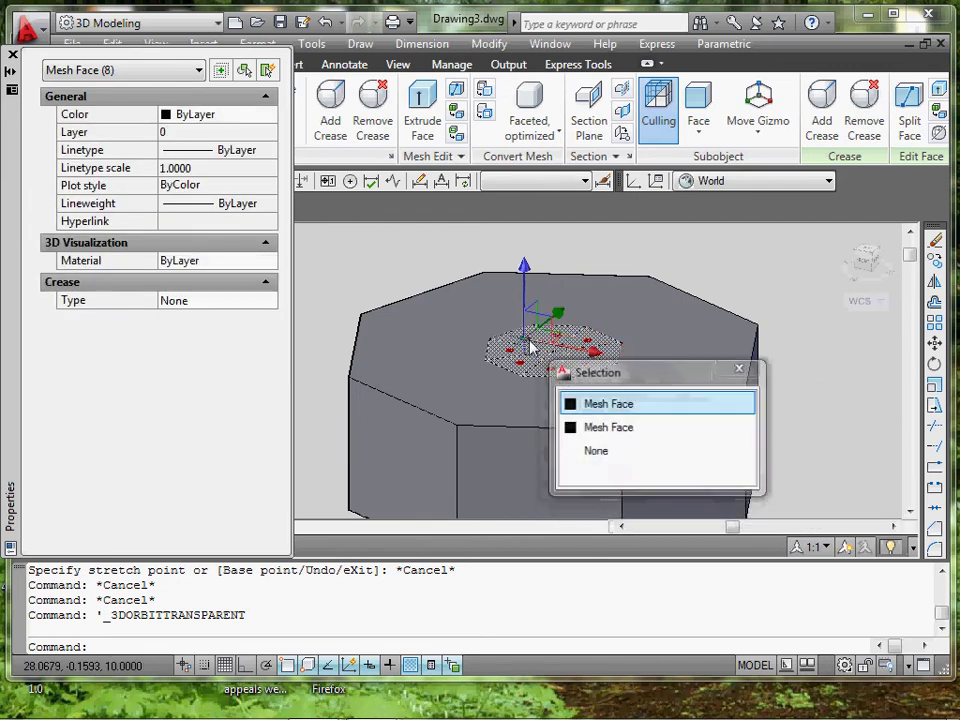
Move the selected central faces down about 0.17 along the Z axis to form the opening and clear the selection
{"action": "left_click", "coordinate": [528, 289]}
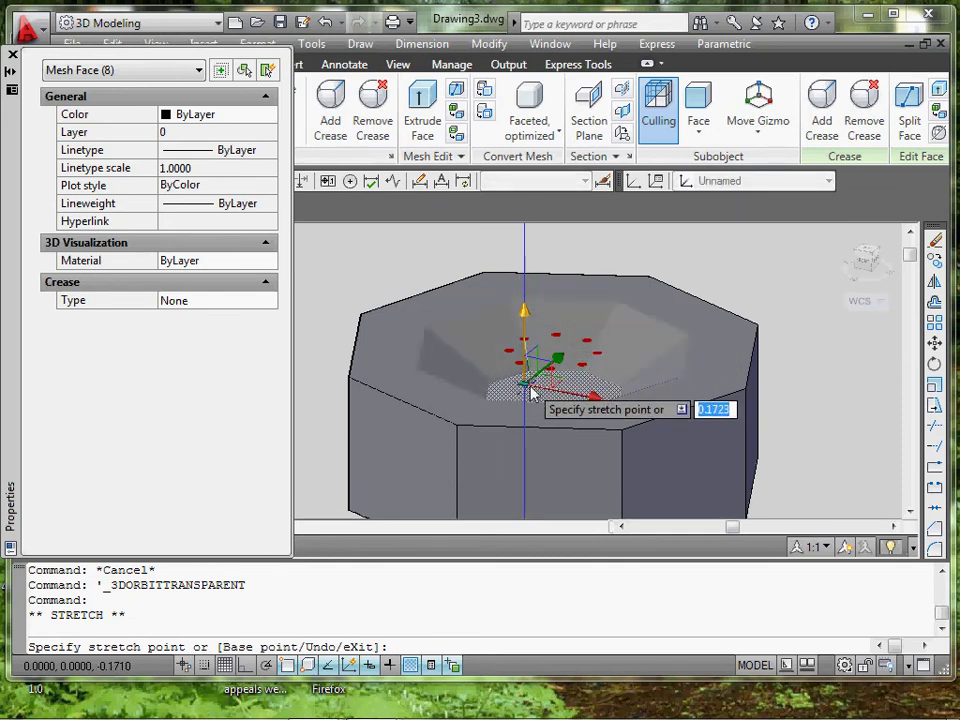
{"action": "left_click", "coordinate": [531, 390]}
{"action": "key", "text": "Escape"}
{"action": "key", "text": "Escape"}
{"action": "scroll", "coordinate": [652, 392], "scroll_direction": "down", "scroll_amount": 5}
{"action": "key", "text": "Escape"}
{"action": "scroll", "coordinate": [652, 390], "scroll_direction": "down", "scroll_amount": 1}
{"action": "middle_click_drag", "start_coordinate": [652, 380], "coordinate": [657, 280]}
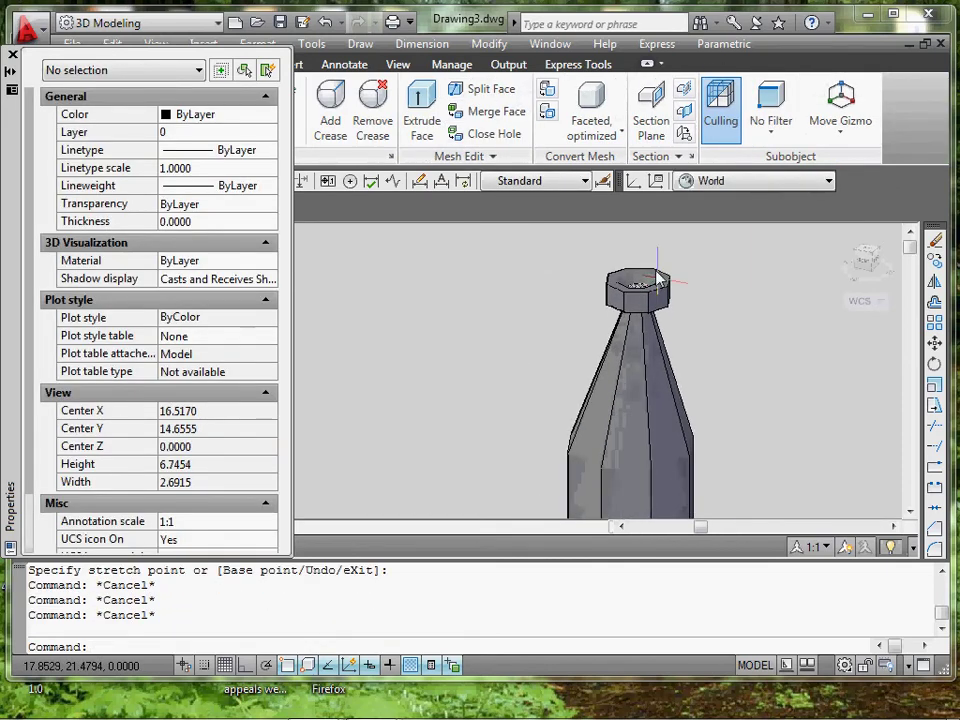
{"action": "left_click", "coordinate": [12, 54]}
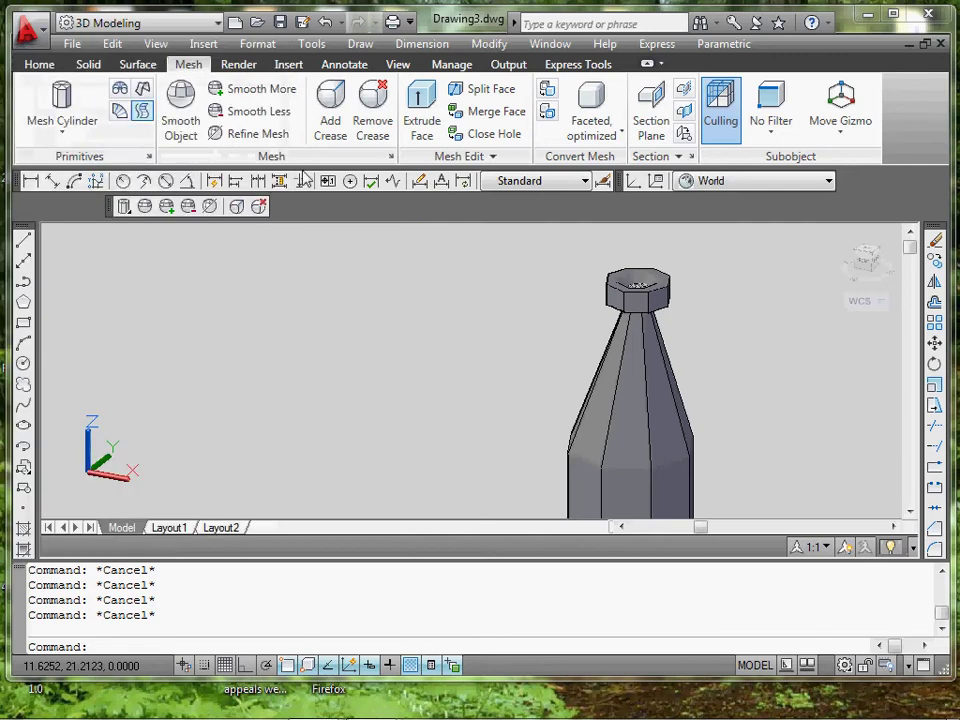
{"action": "scroll", "coordinate": [570, 392], "scroll_direction": "down", "scroll_amount": 3}
{"action": "middle_click_drag", "start_coordinate": [570, 392], "coordinate": [420, 225]}
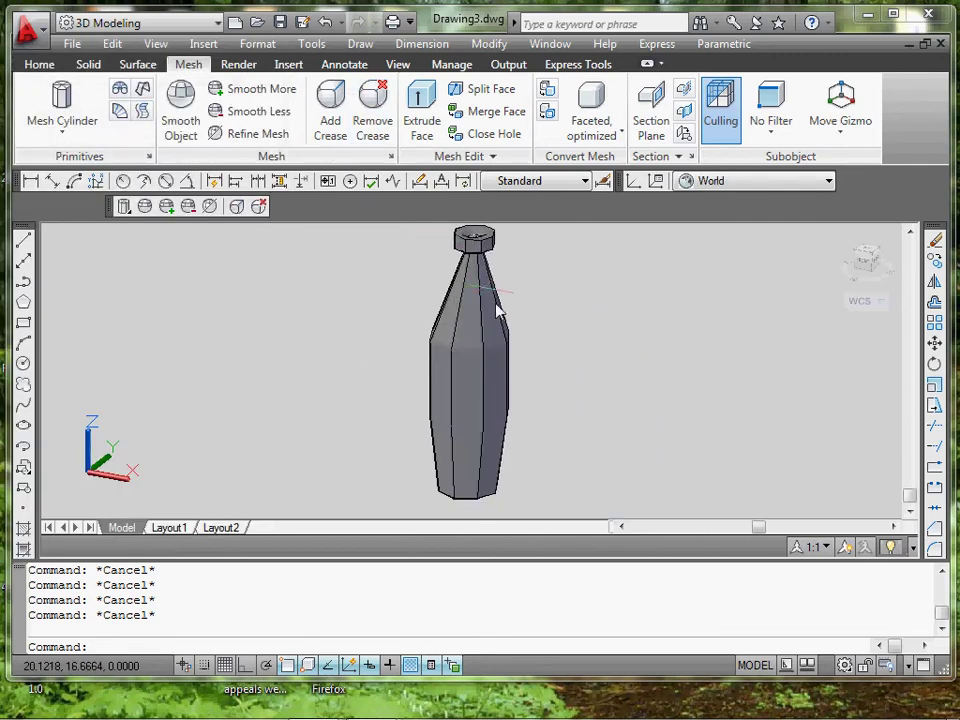
Stretch a single side face at the middle of the vase's body inward by its grip and clear the selection
{"action": "scroll", "coordinate": [453, 375], "scroll_direction": "up", "scroll_amount": 3}
{"action": "key", "text": "ctrl+1"}
{"action": "key", "text": "Escape"}
{"action": "key", "text": "Escape"}
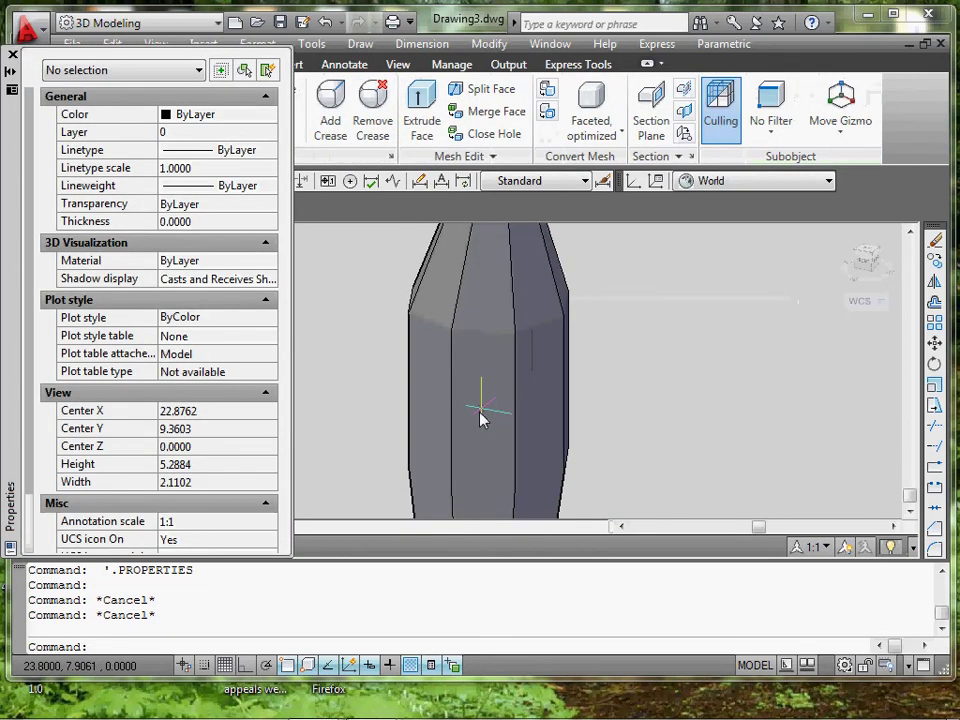
{"action": "left_click", "coordinate": [483, 418], "text": "ctrl"}
{"action": "left_click", "coordinate": [482, 410]}
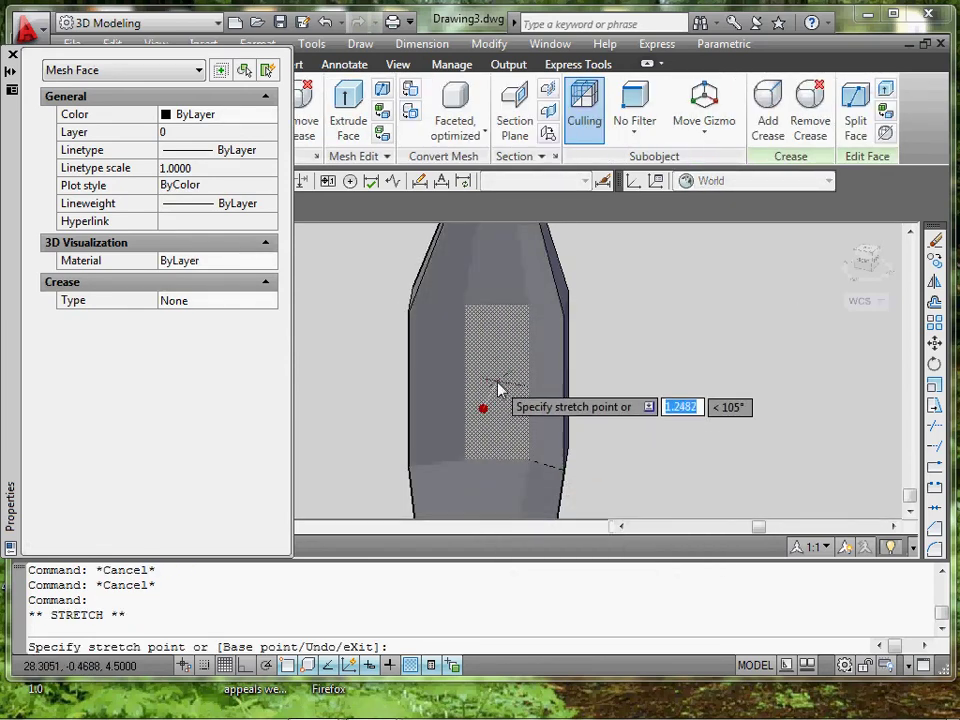
{"action": "middle_click_drag", "start_coordinate": [495, 383], "coordinate": [546, 454], "text": "shift"}
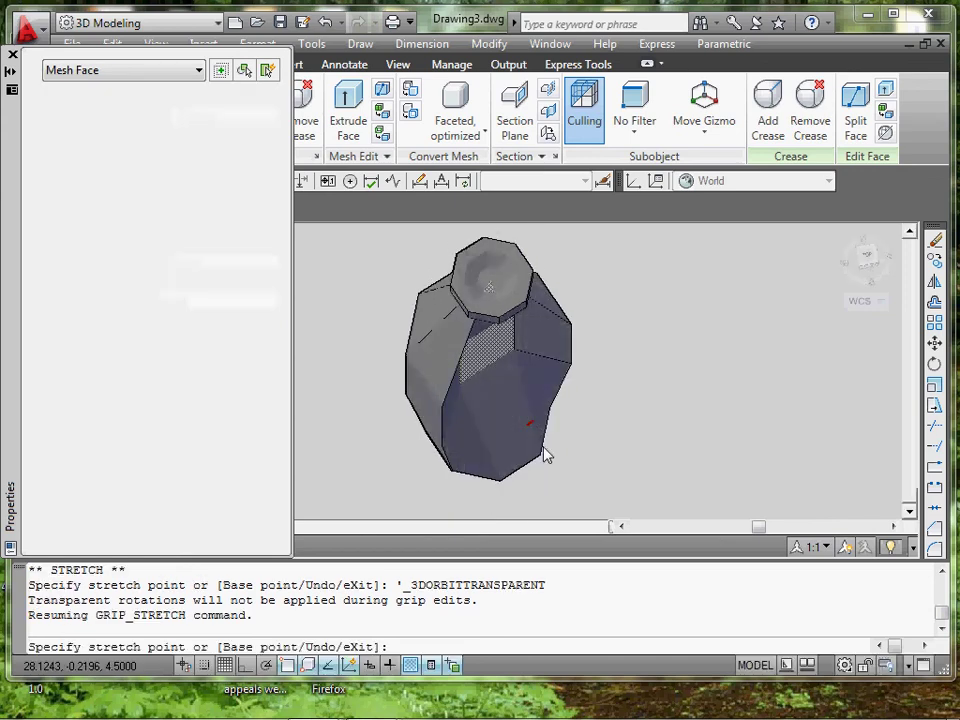
{"action": "key", "text": "Escape"}
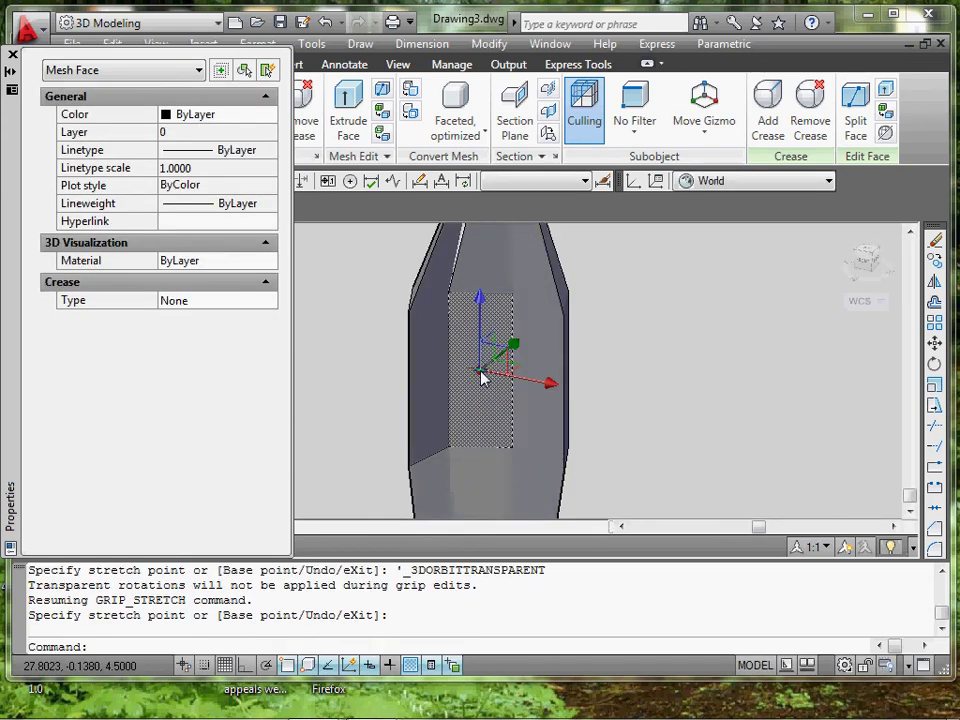
{"action": "key", "text": "Escape"}
Close the Properties palette and increase the smoothness of the whole vase mesh by one level with Smooth More
{"action": "scroll", "coordinate": [612, 420], "scroll_direction": "down", "scroll_amount": 4}
{"action": "middle_click_drag", "start_coordinate": [604, 420], "coordinate": [676, 304], "text": "shift"}
{"action": "middle_click_drag", "start_coordinate": [630, 266], "coordinate": [658, 422], "text": "shift"}
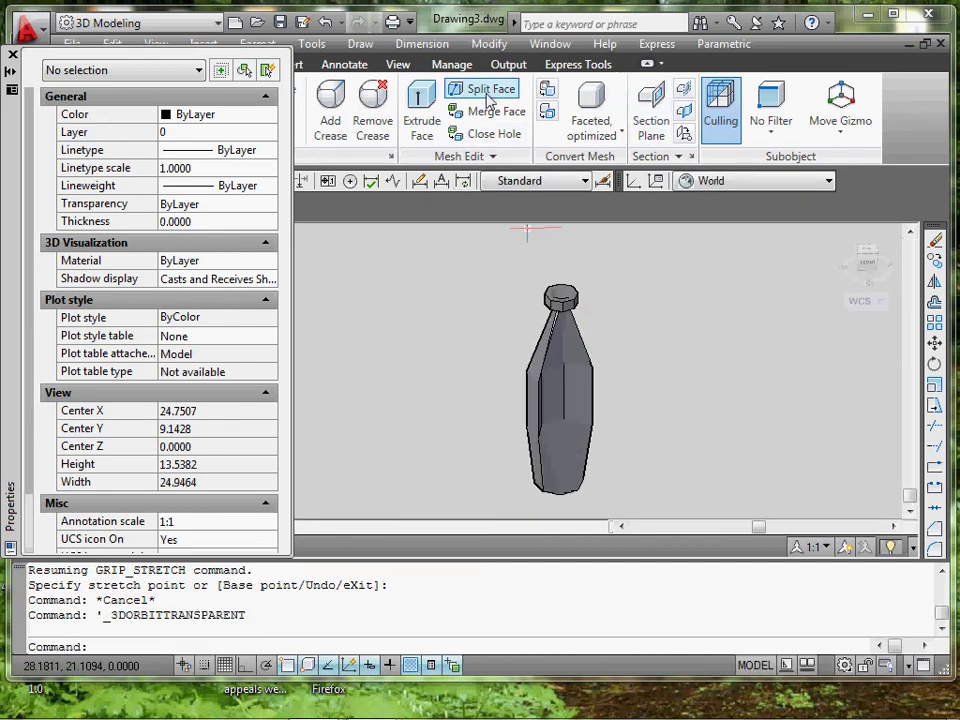
{"action": "left_click", "coordinate": [13, 54]}
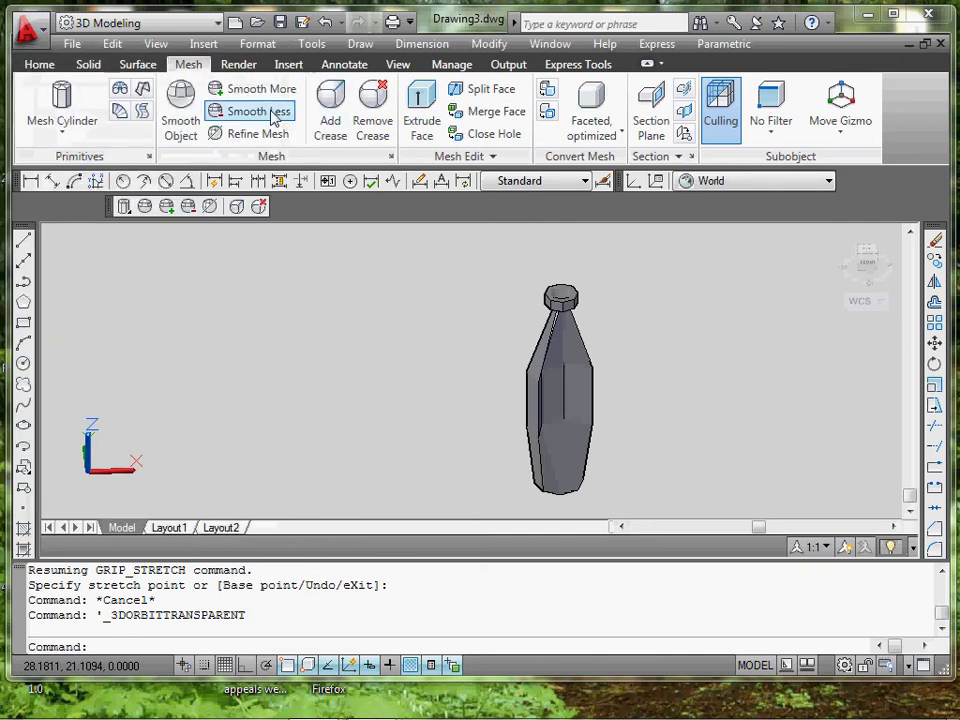
{"action": "left_click", "coordinate": [236, 90]}
{"action": "left_click", "coordinate": [649, 377]}
{"action": "left_click", "coordinate": [538, 392]}
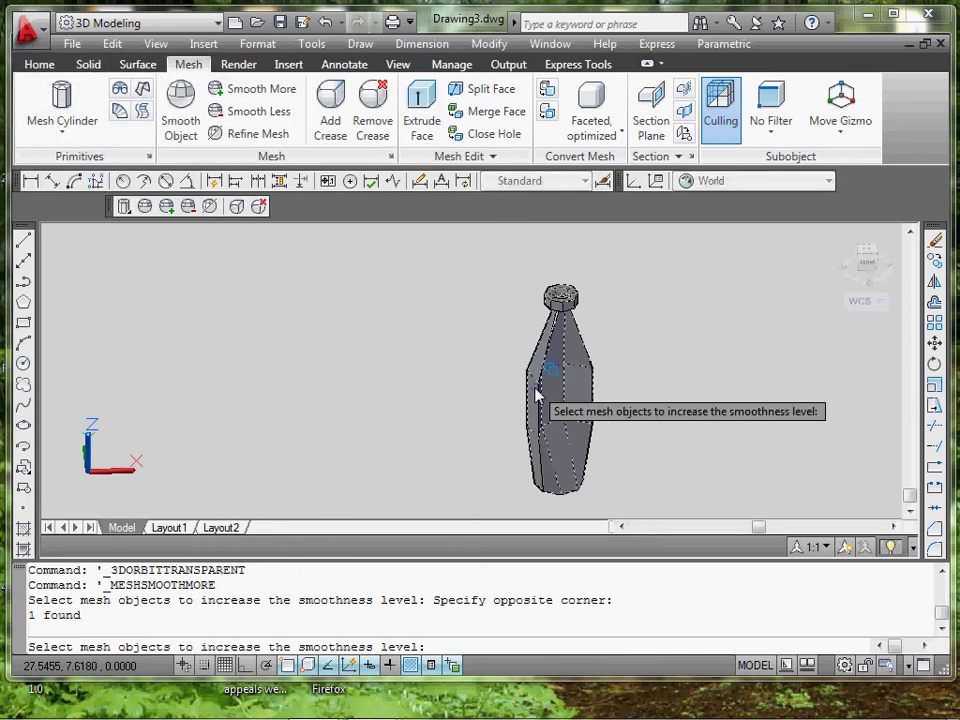
{"action": "key", "text": "Return"}
Repeat Smooth More on the vase mesh three more times
{"action": "key", "text": "Return"}
{"action": "left_click", "coordinate": [608, 409]}
{"action": "left_click", "coordinate": [546, 398]}
{"action": "key", "text": "Return"}
{"action": "key", "text": "Return"}
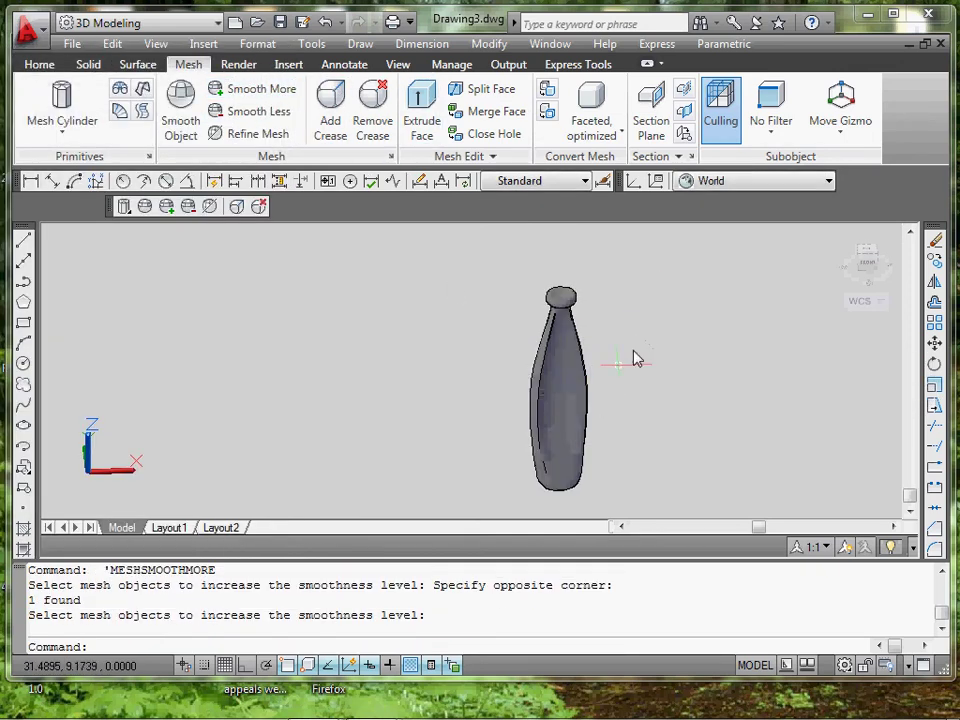
{"action": "left_click", "coordinate": [642, 343]}
{"action": "left_click", "coordinate": [547, 392]}
{"action": "key", "text": "Return"}
{"action": "key", "text": "Return"}
{"action": "left_click", "coordinate": [651, 343]}
{"action": "left_click", "coordinate": [583, 405]}
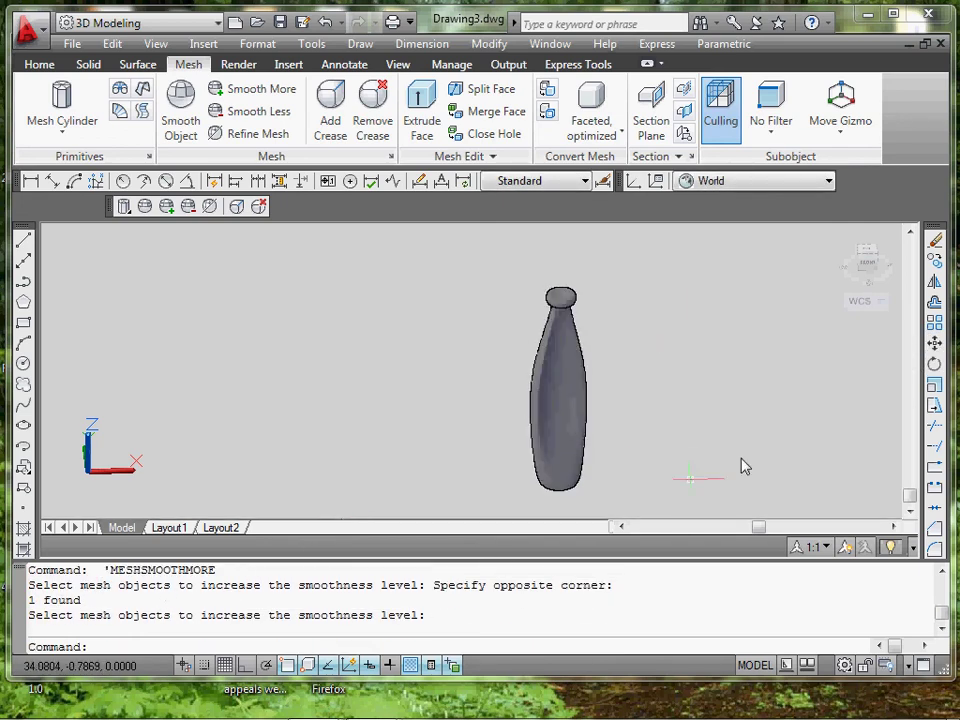
Examine the smoothed vase's dented side and its top opening from several angles
{"action": "middle_click_drag", "start_coordinate": [742, 466], "coordinate": [697, 479], "text": "shift"}
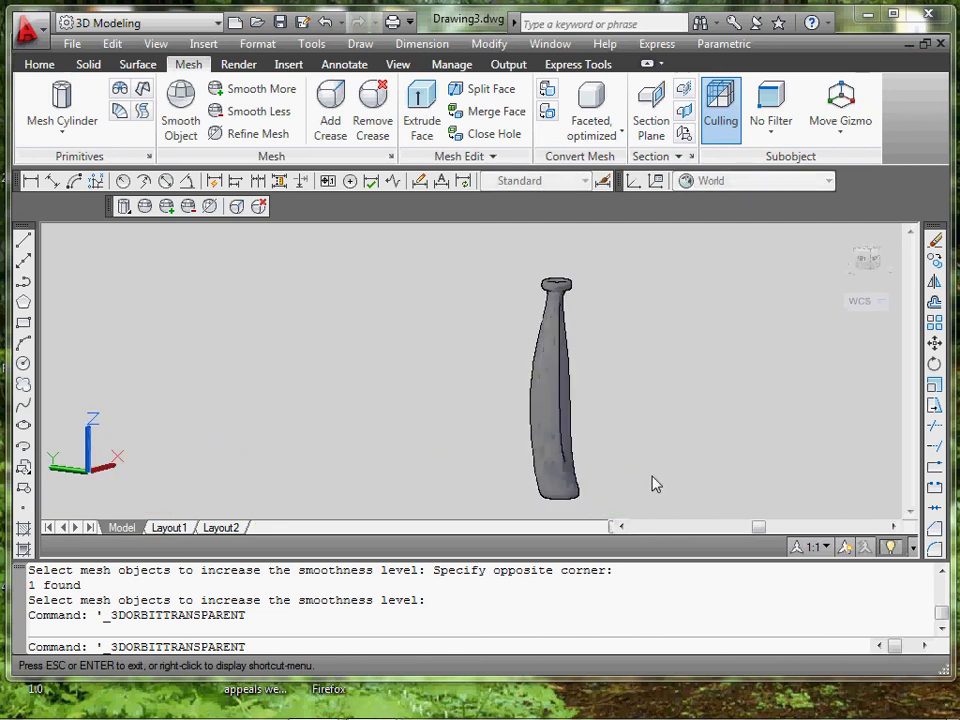
{"action": "middle_click_drag", "start_coordinate": [652, 477], "coordinate": [688, 496], "text": "shift"}
{"action": "scroll", "coordinate": [549, 377], "scroll_direction": "up", "scroll_amount": 3}
{"action": "middle_click_drag", "start_coordinate": [536, 381], "coordinate": [543, 452]}
{"action": "scroll", "coordinate": [517, 393], "scroll_direction": "down", "scroll_amount": 2}
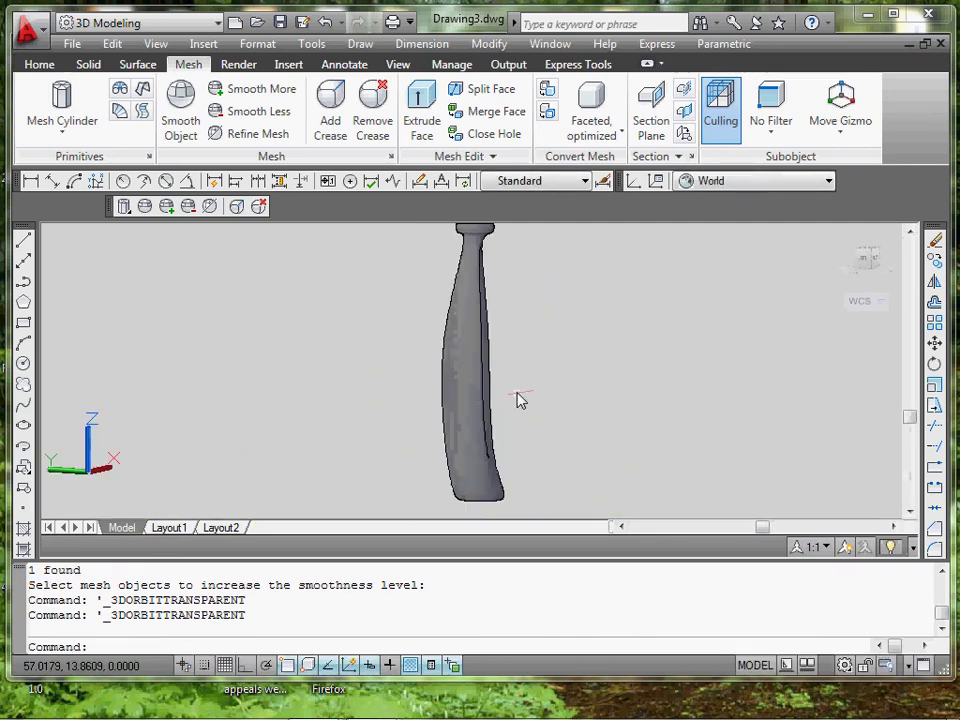
{"action": "middle_click_drag", "start_coordinate": [519, 399], "coordinate": [594, 446], "text": "shift"}
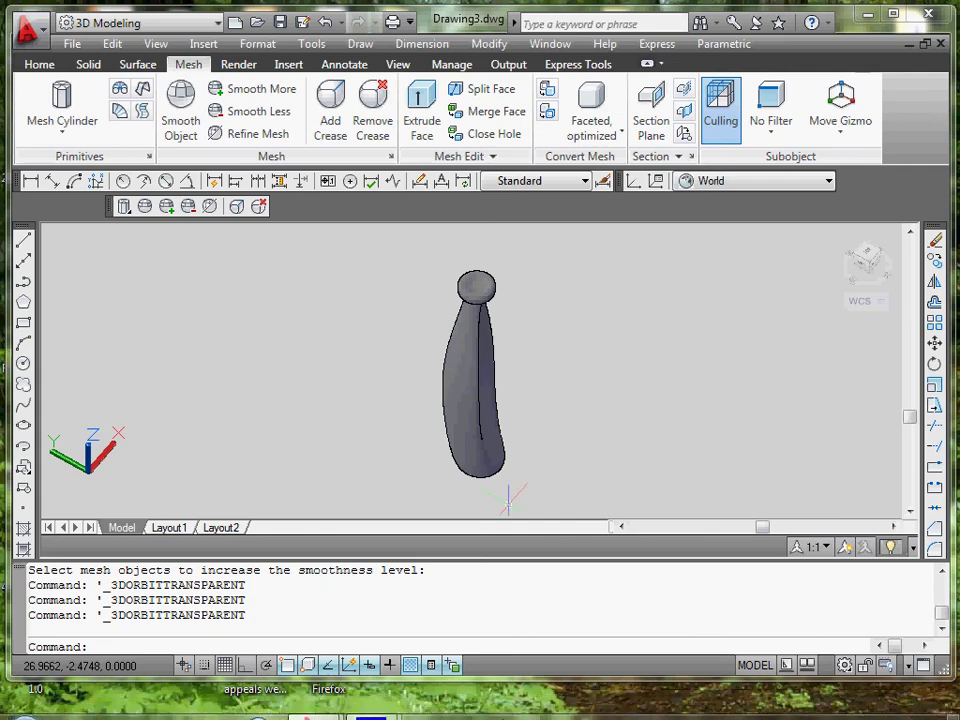
{"action": "left_click", "coordinate": [268, 563]}
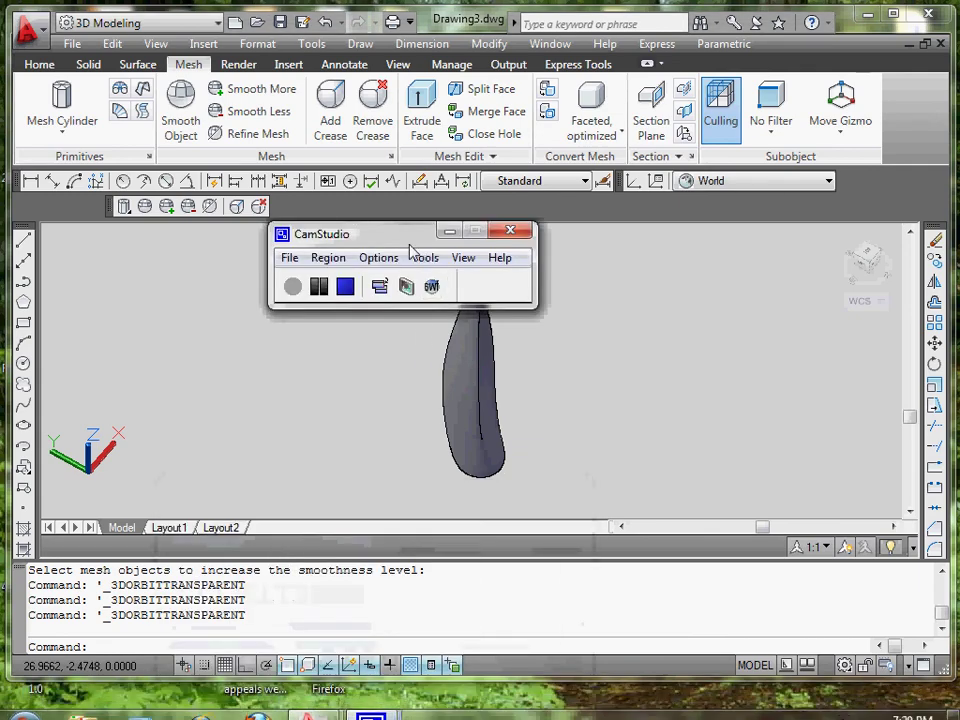